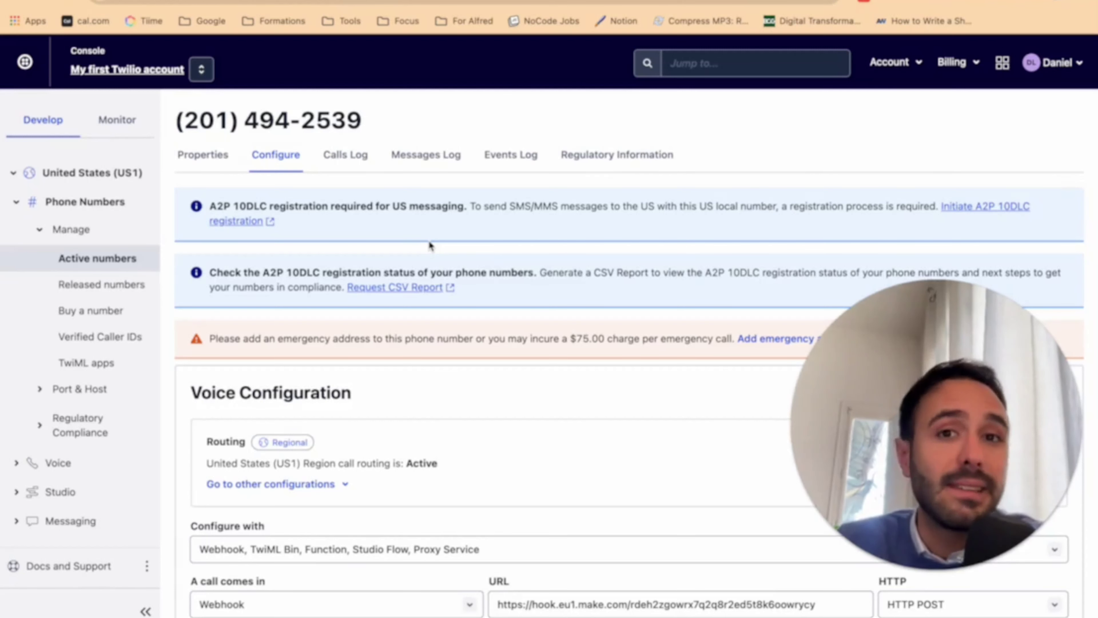
Open the active phone number's configuration from the numbers list and review its voice webhook settings for incoming calls and status changes
scroll(432, 433, "down", 4)
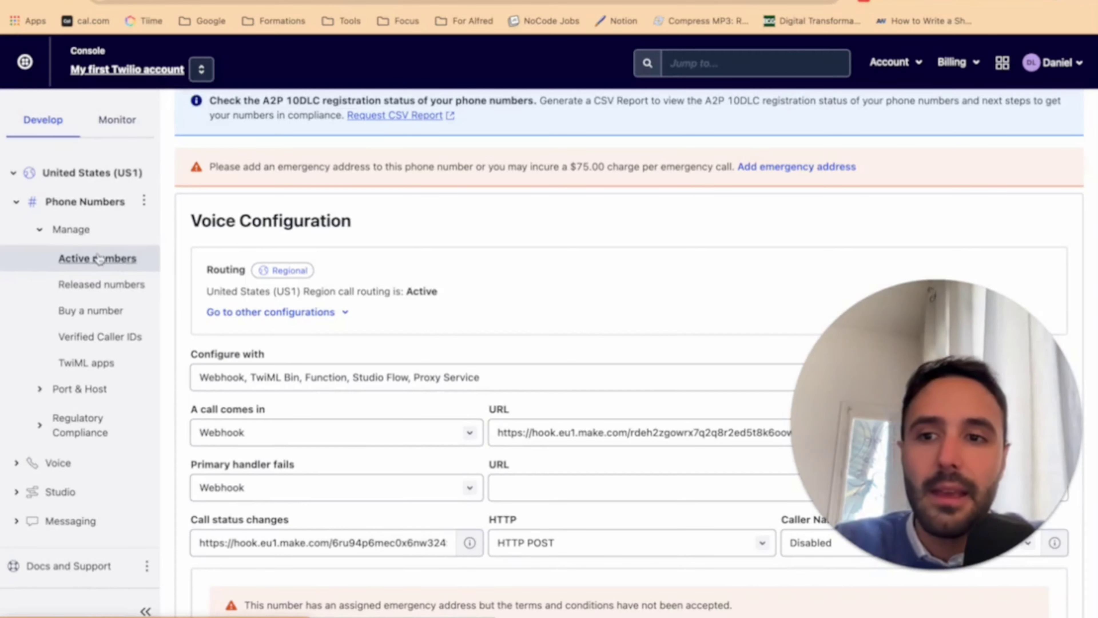
left_click(108, 268)
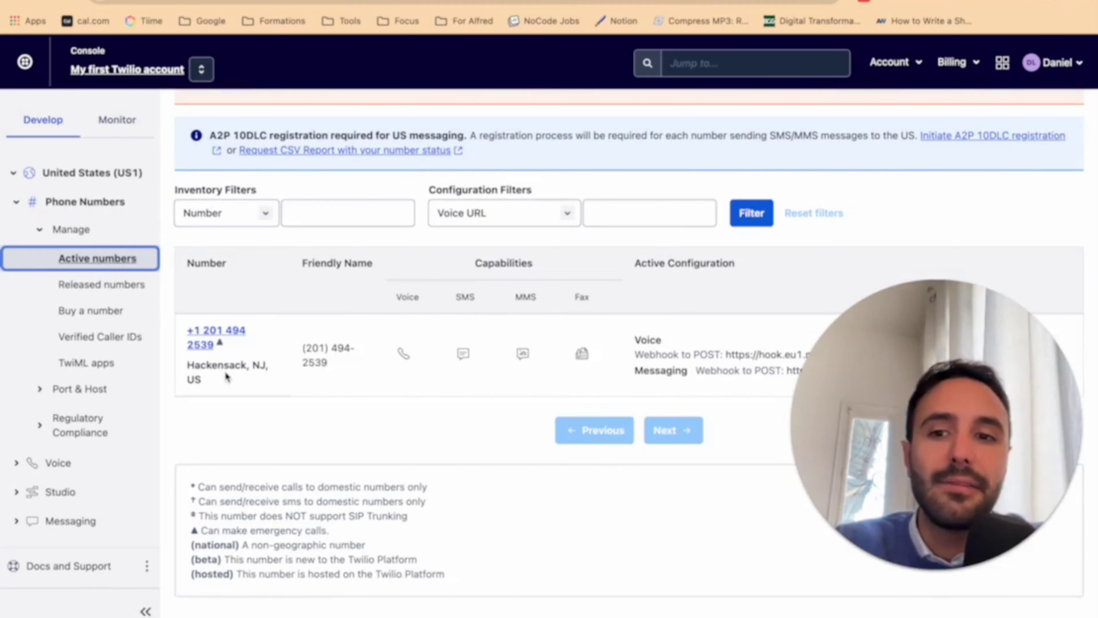
left_click(211, 330)
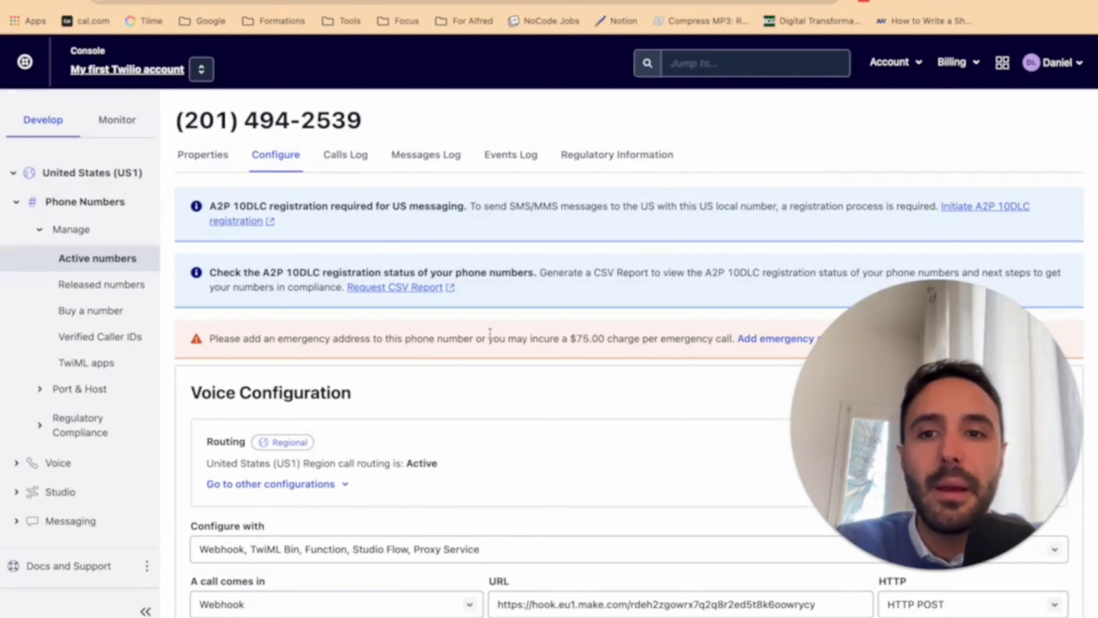
scroll(491, 339, "down", 8)
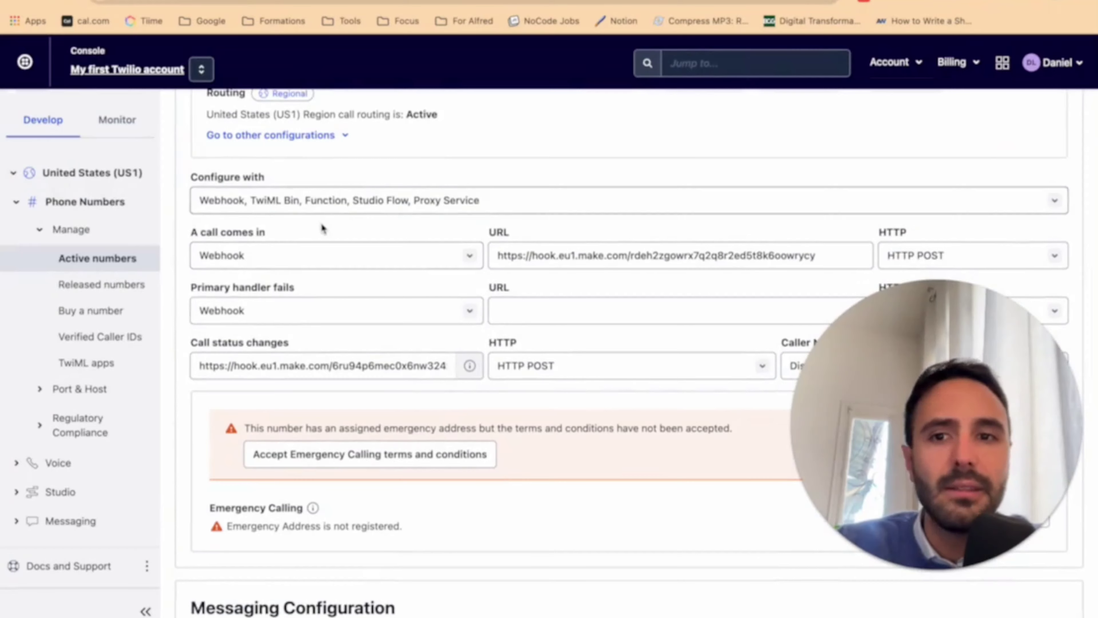
scroll(320, 230, "up", 4)
scroll(320, 229, "down", 6)
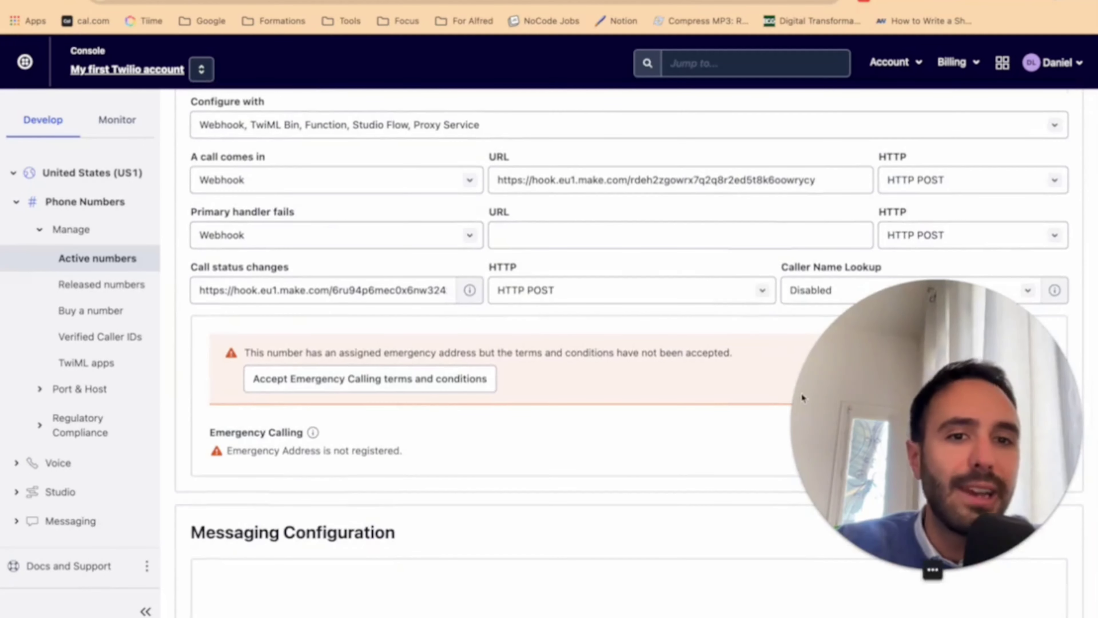
scroll(692, 314, "up", 2)
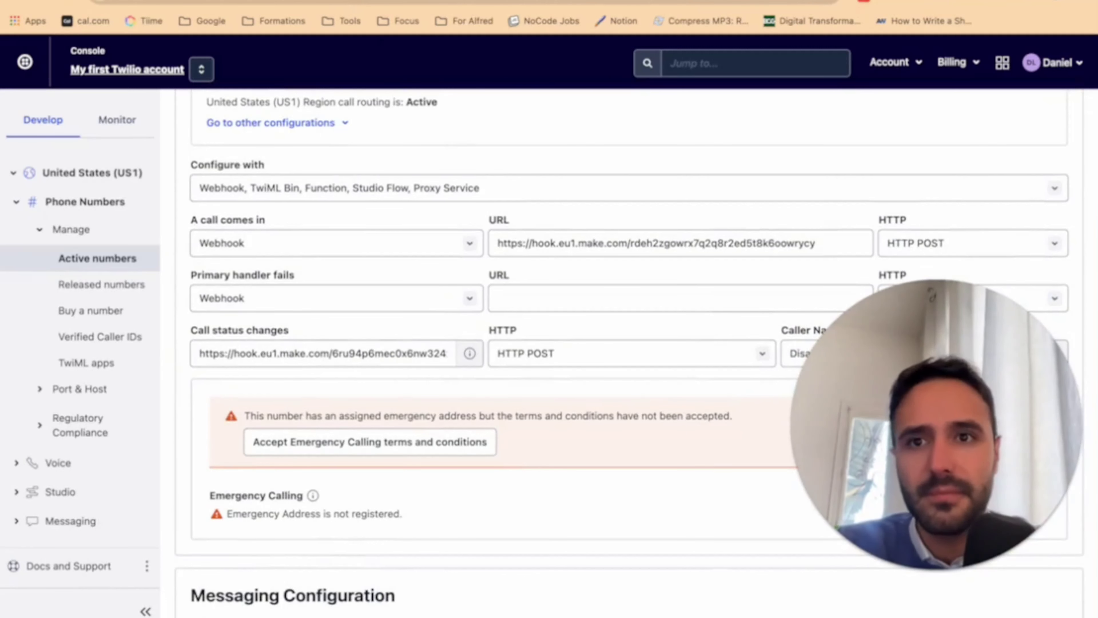
Switch to the Make a call scenario in Make and survey its complete module flow
key("ctrl+Tab")
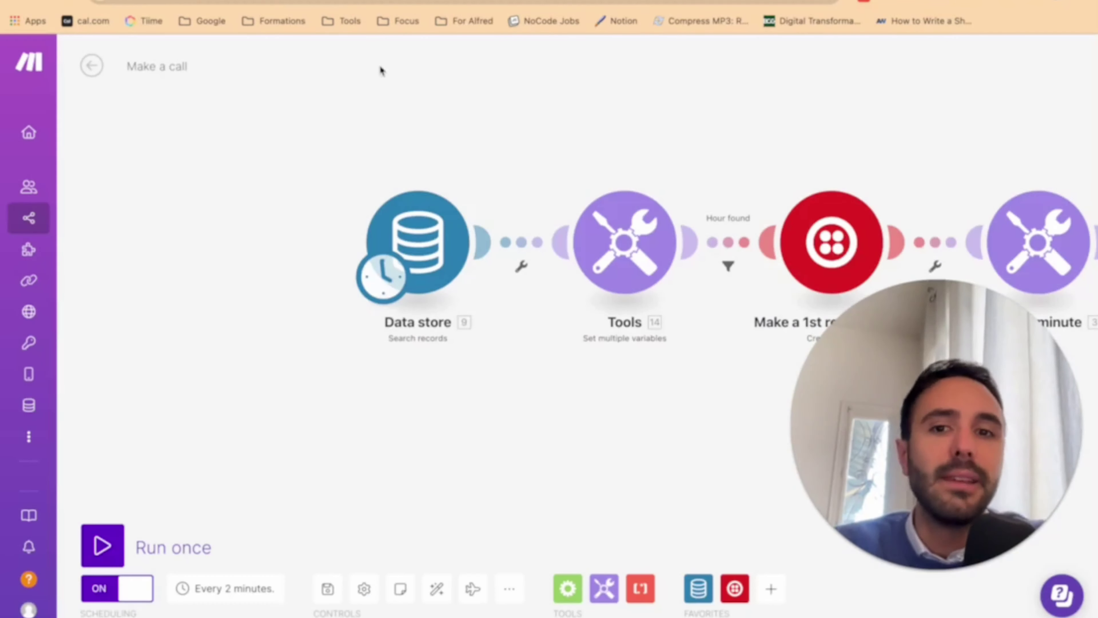
scroll(405, 422, "down", 10)
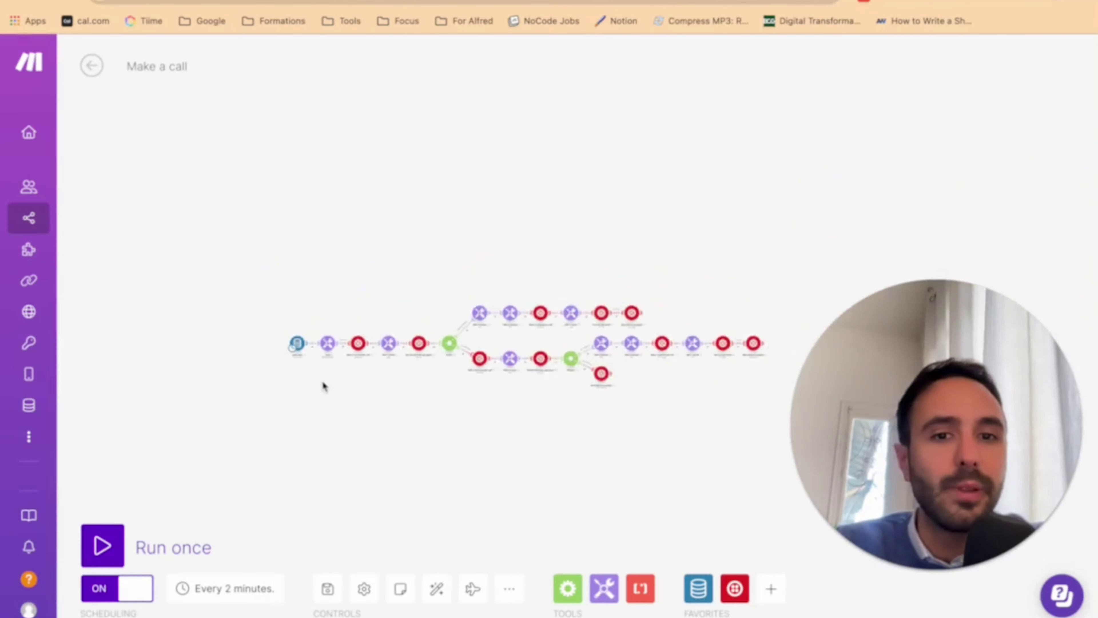
scroll(324, 385, "up", 5)
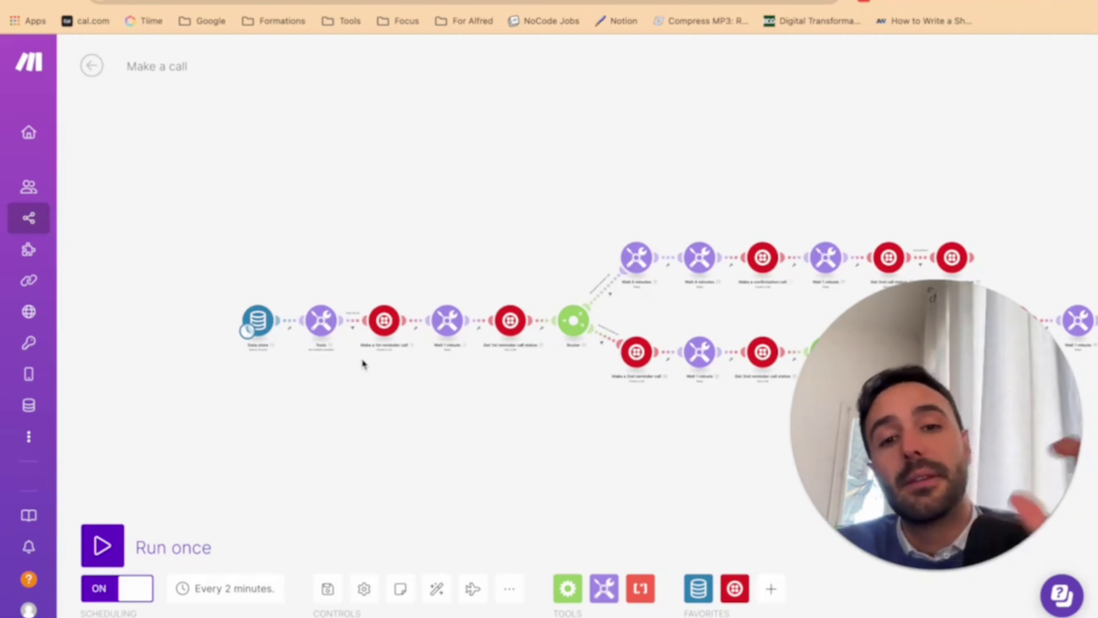
scroll(374, 363, "up", 2)
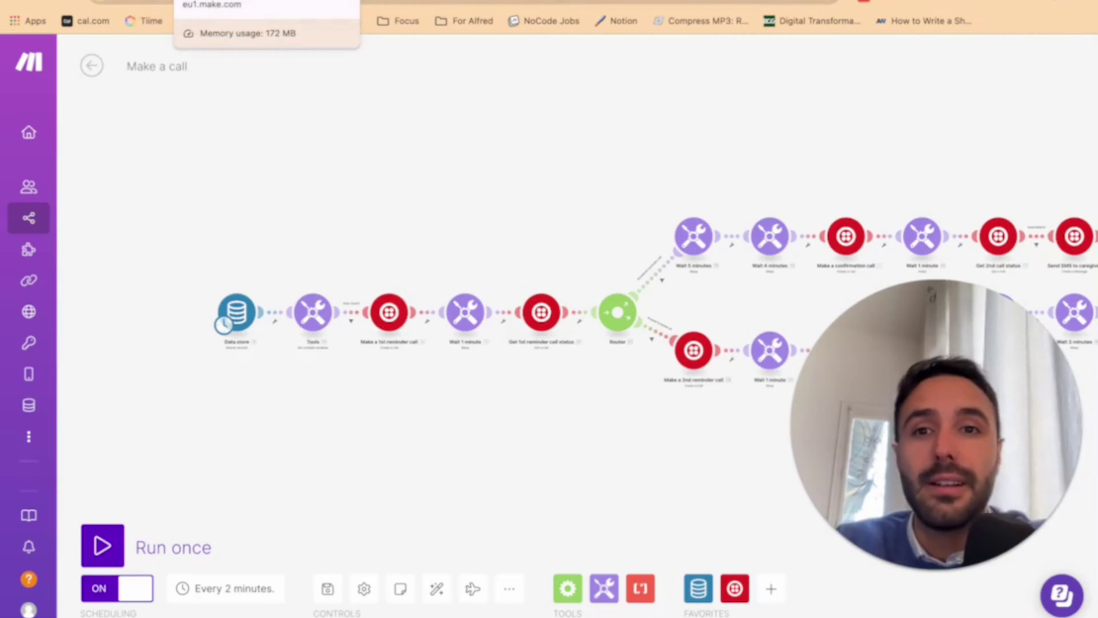
Open the records of the Treatments data store
left_click(292, 1)
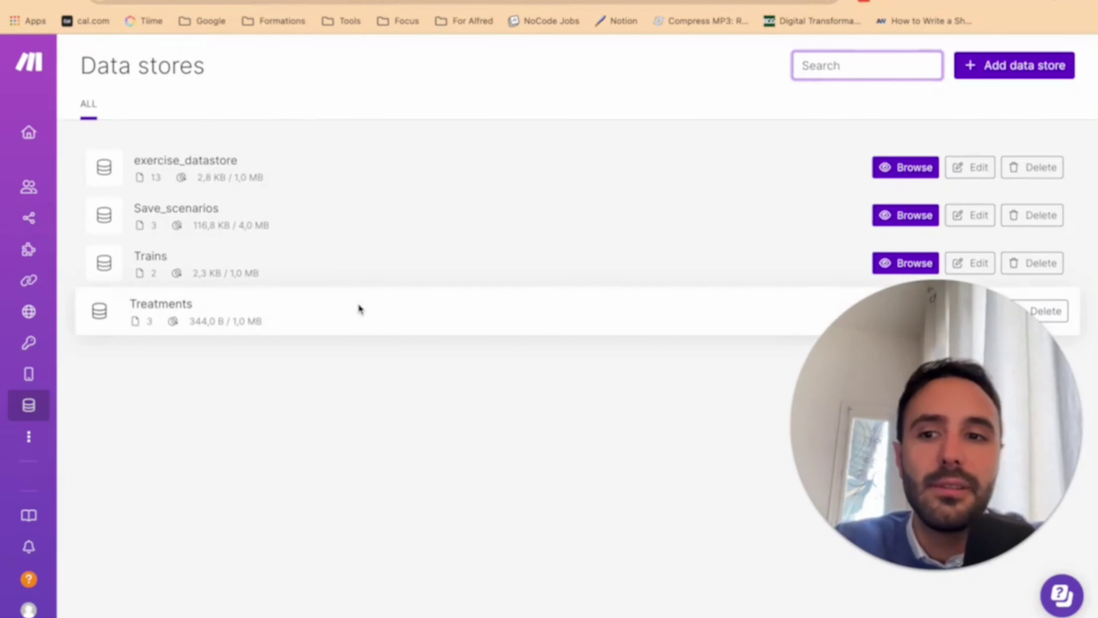
mouse_move(30, 383)
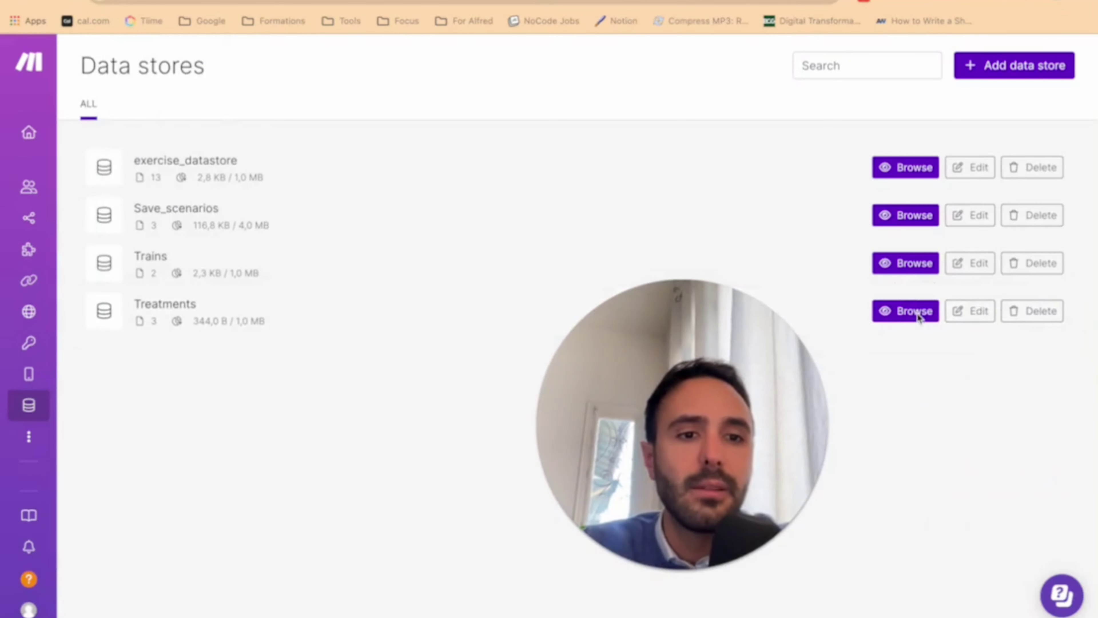
left_click(903, 318)
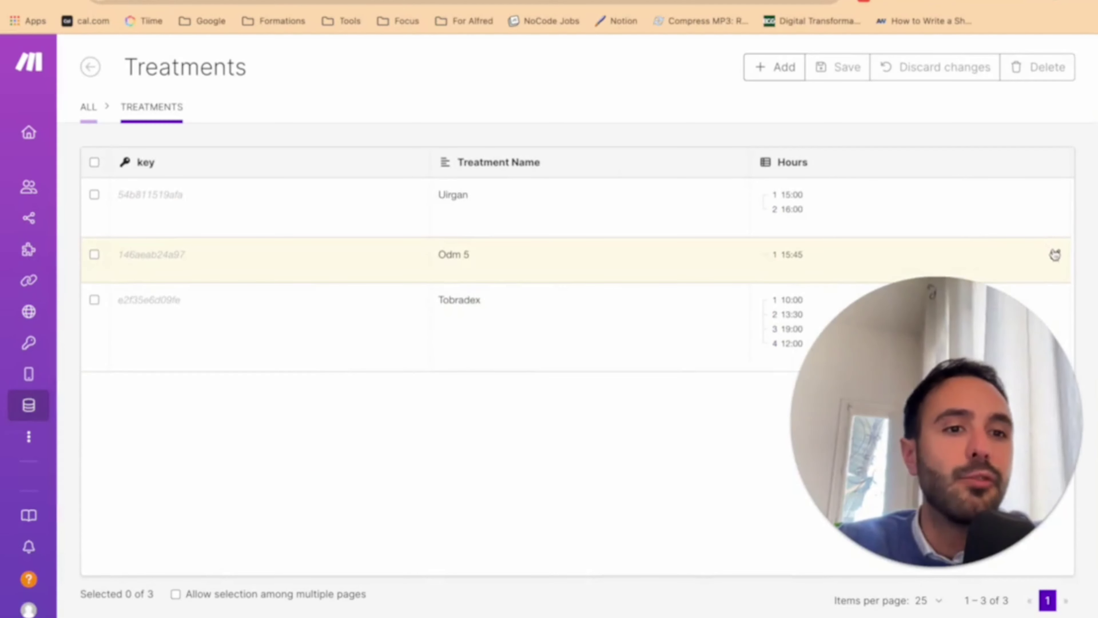
Set the Odm 5 treatment's hour to 16:00 and save the data store changes
left_click(1053, 253)
left_click_drag(532, 165, 380, 164)
type("16:00")
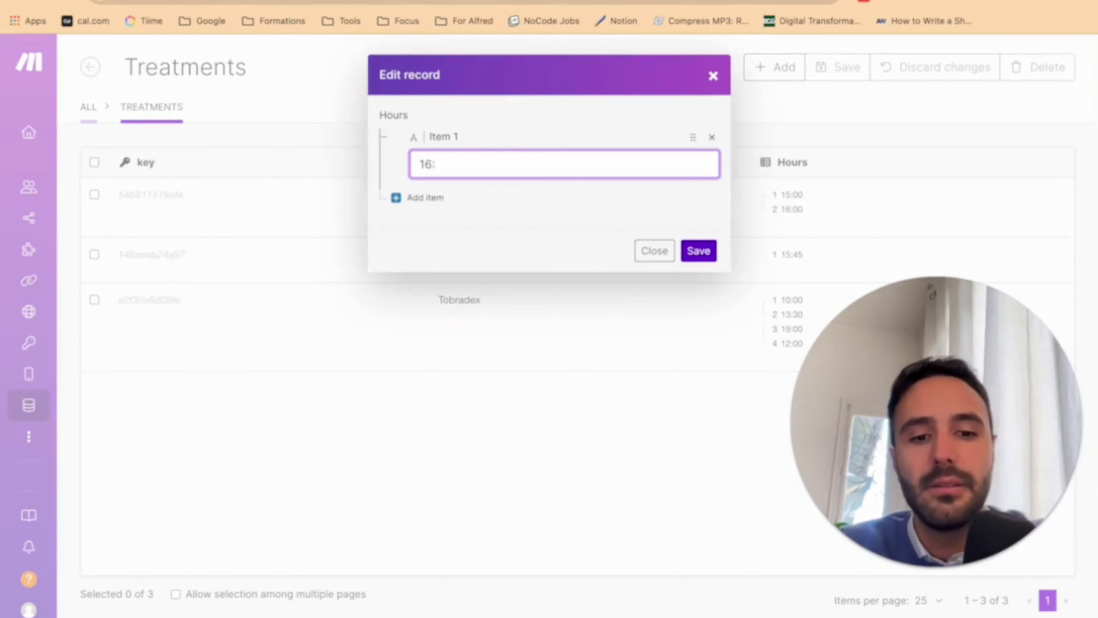
left_click(709, 242)
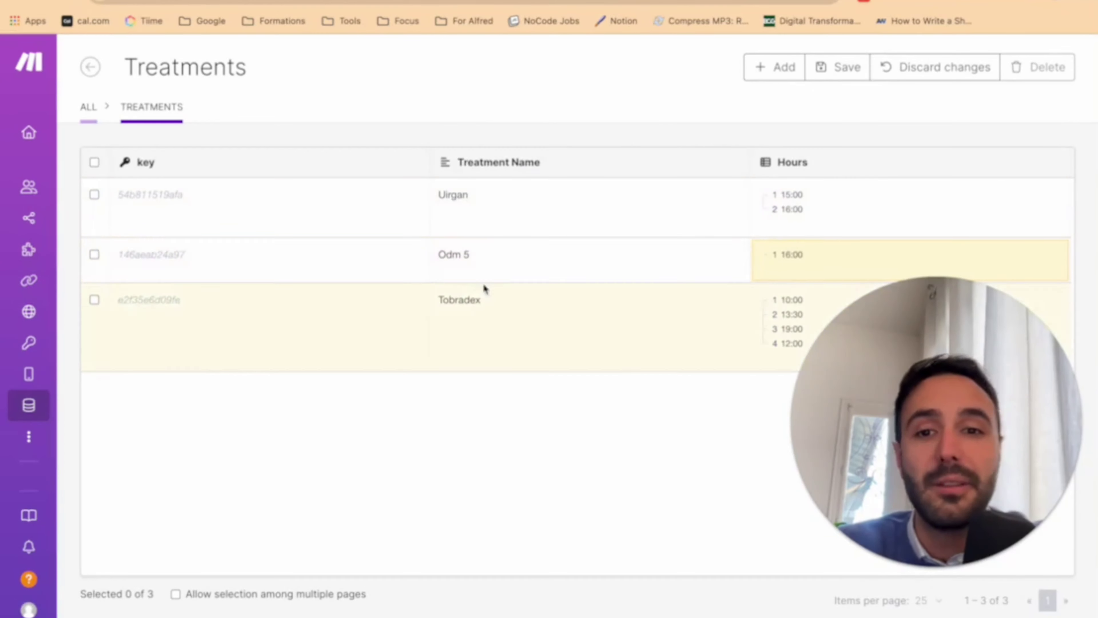
left_click(837, 67)
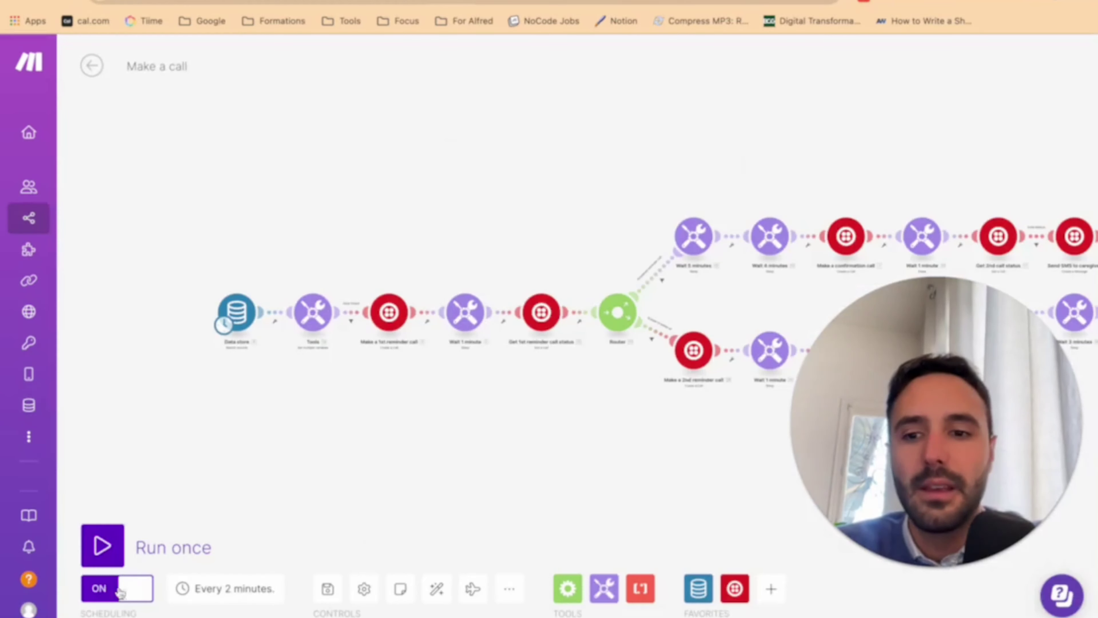
Turn off scheduling for the Make a call scenario
left_click(126, 591)
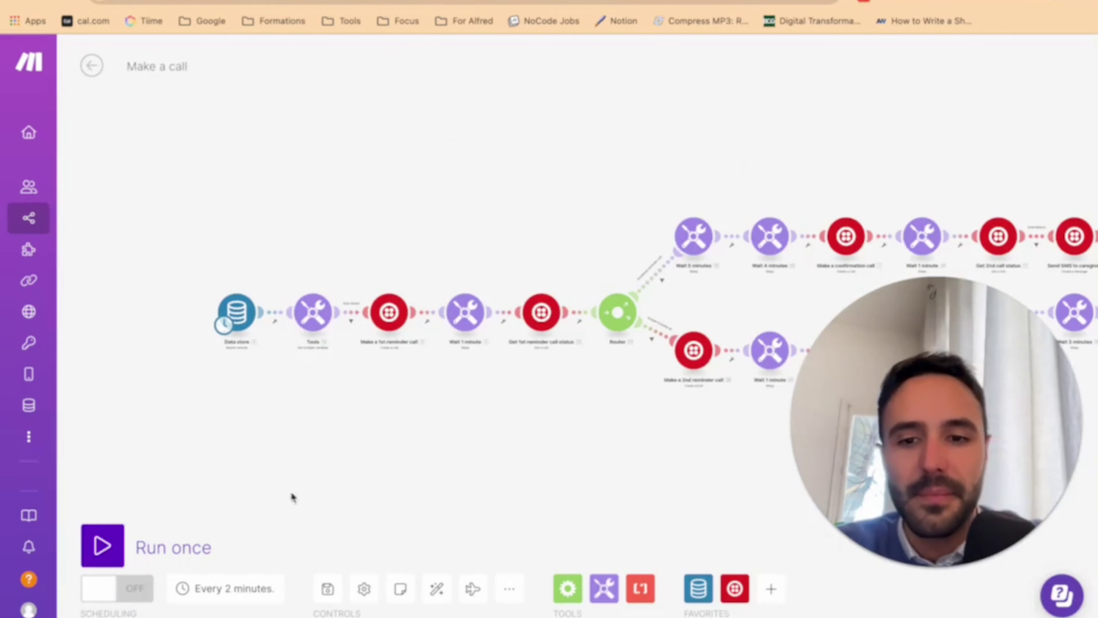
scroll(549, 405, "down", 3)
left_click_drag(549, 405, 362, 349)
scroll(362, 349, "up", 2)
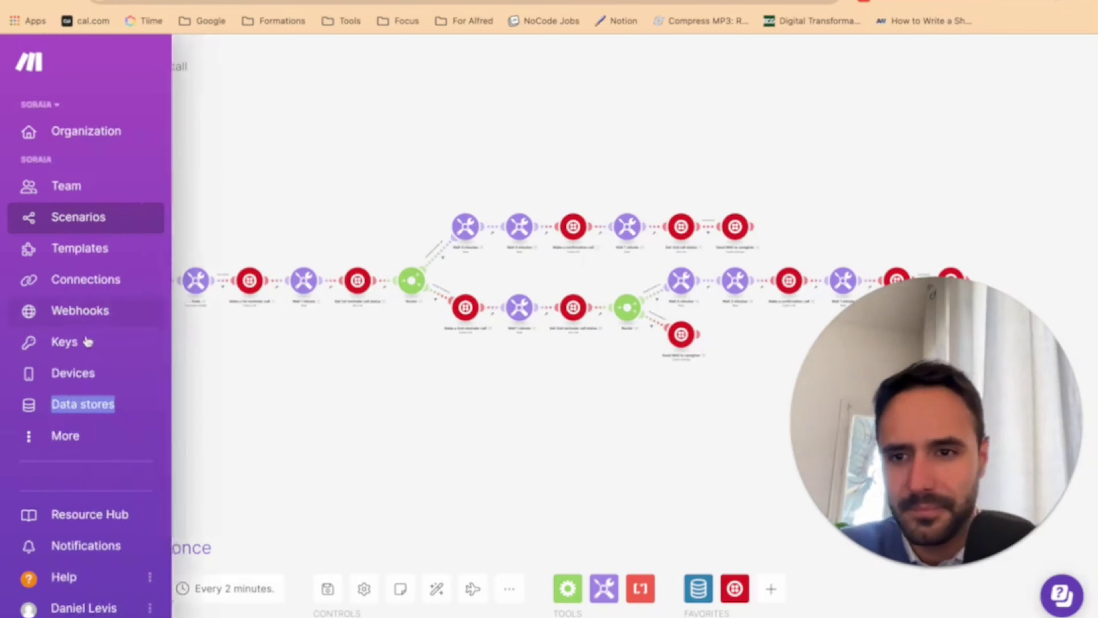
scroll(362, 393, "up", 2)
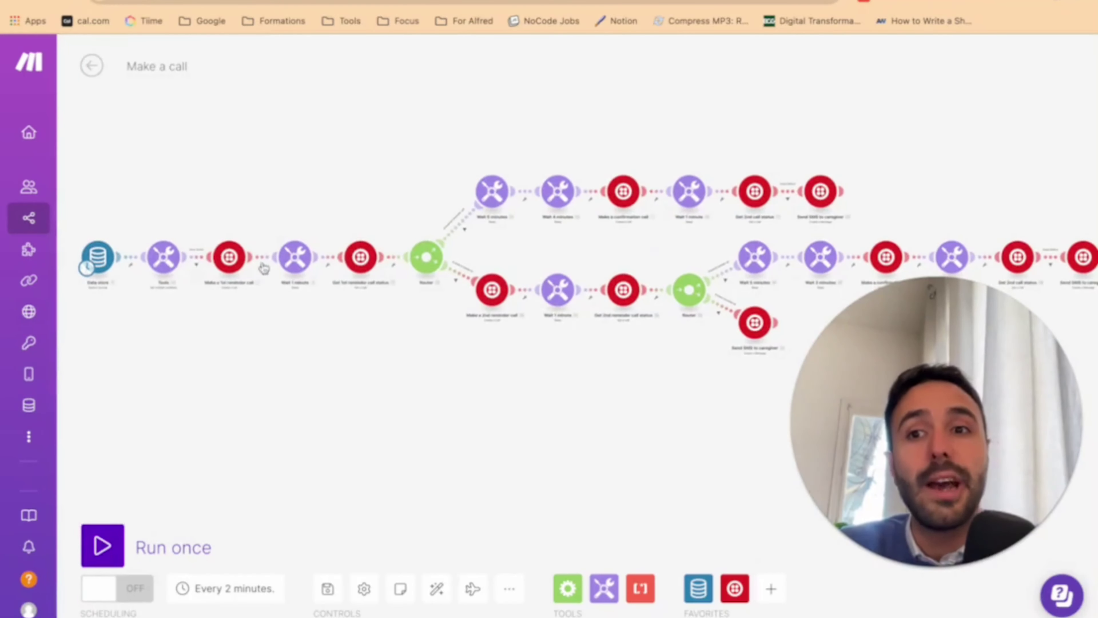
scroll(262, 319, "down", 5)
scroll(465, 346, "up", 1)
left_click_drag(453, 345, 333, 282)
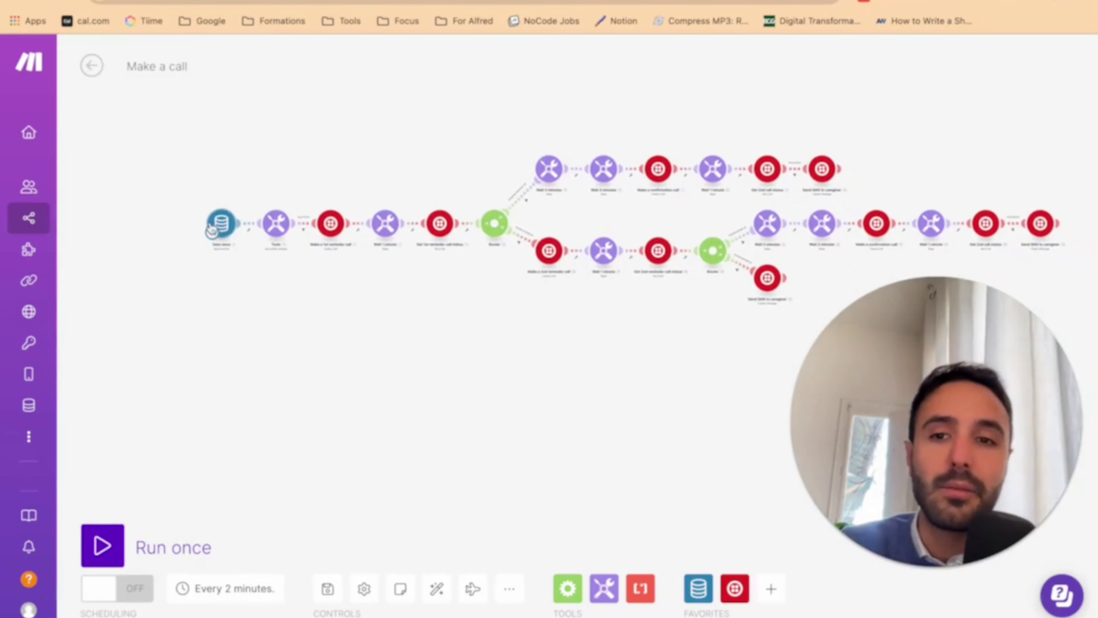
Check the first module's data store settings, and look up the available data store actions among the apps
left_click(229, 233)
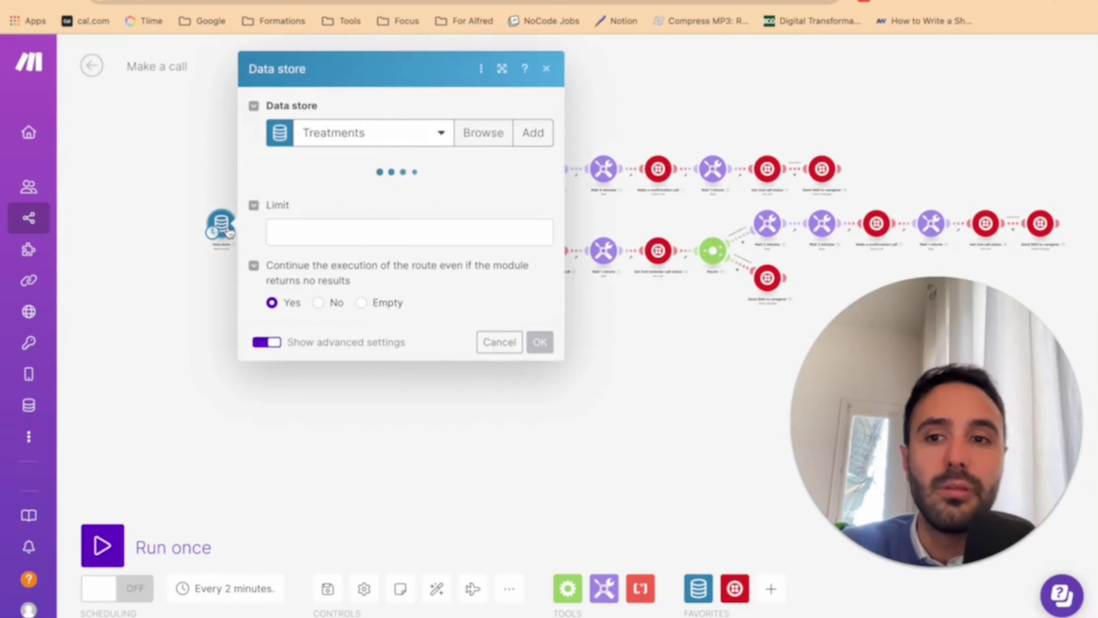
left_click(193, 343)
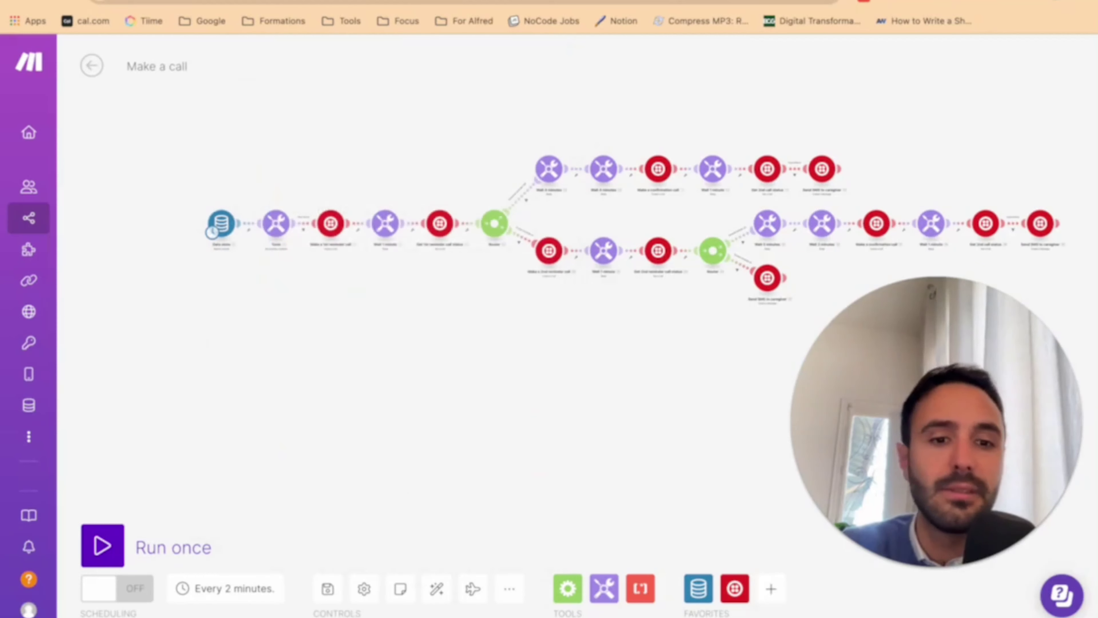
left_click(771, 589)
type("d")
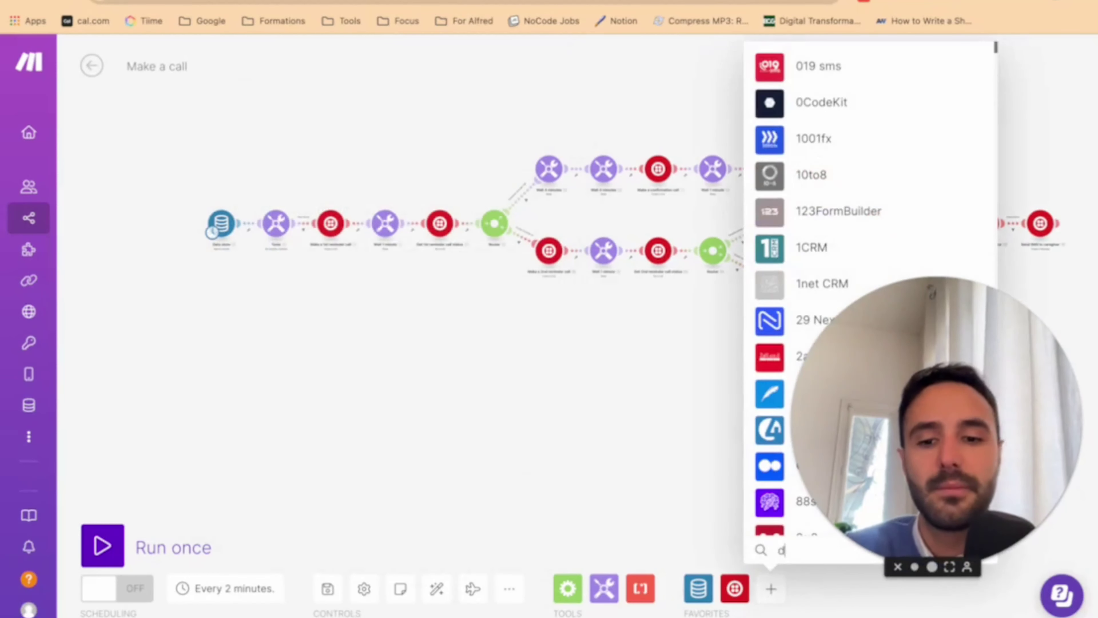
type("atasto")
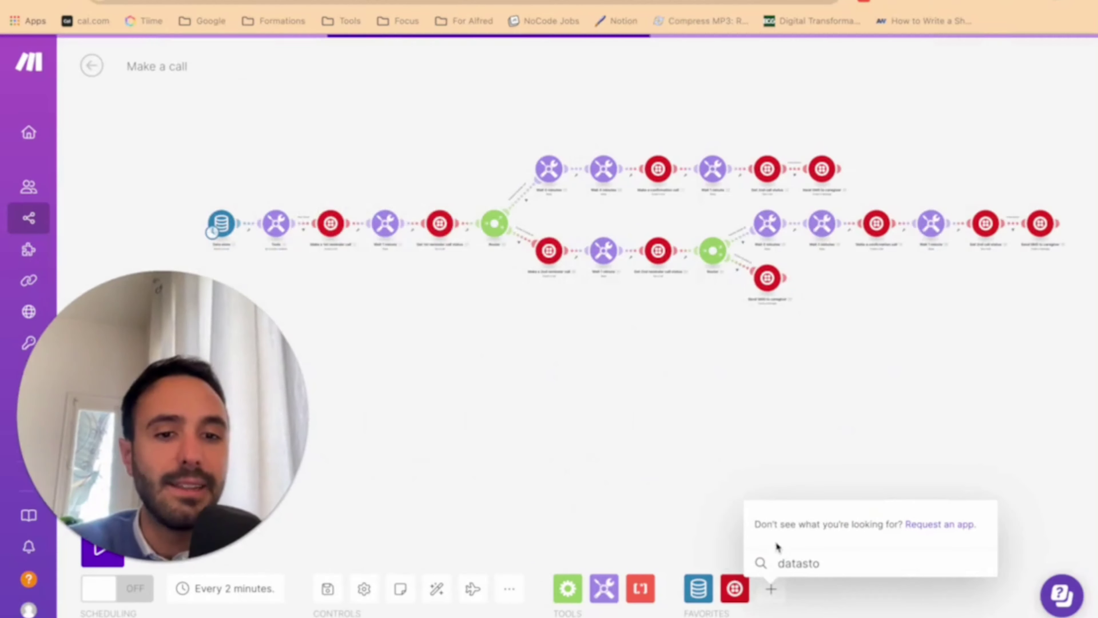
left_click(700, 589)
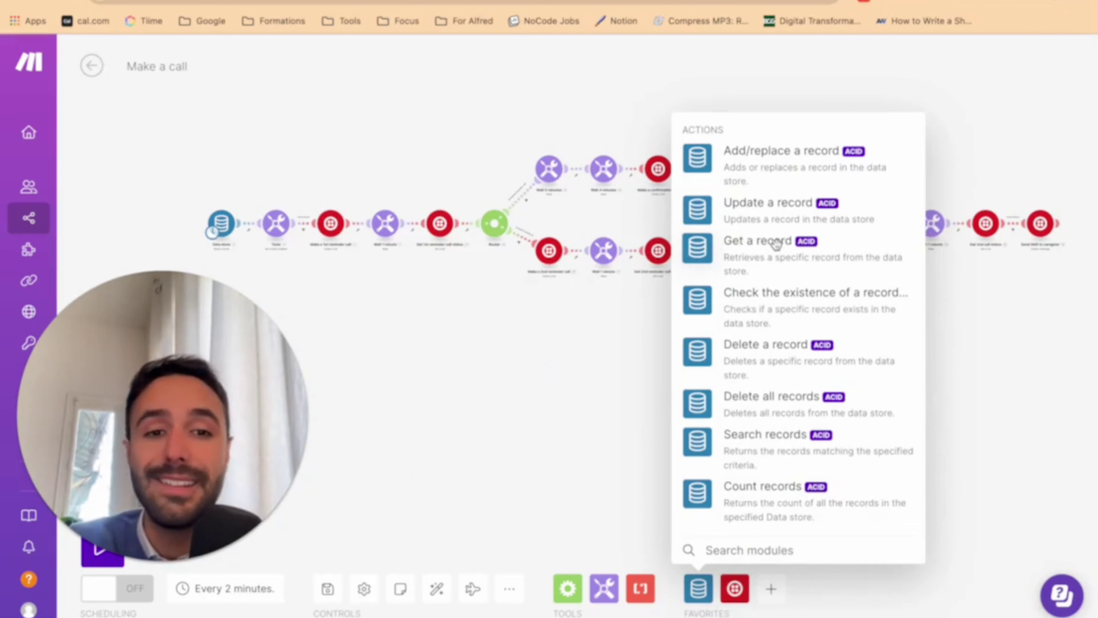
left_click(502, 446)
Set the scenario's schedule to run at regular intervals of 30 minutes
scroll(278, 346, "up", 5)
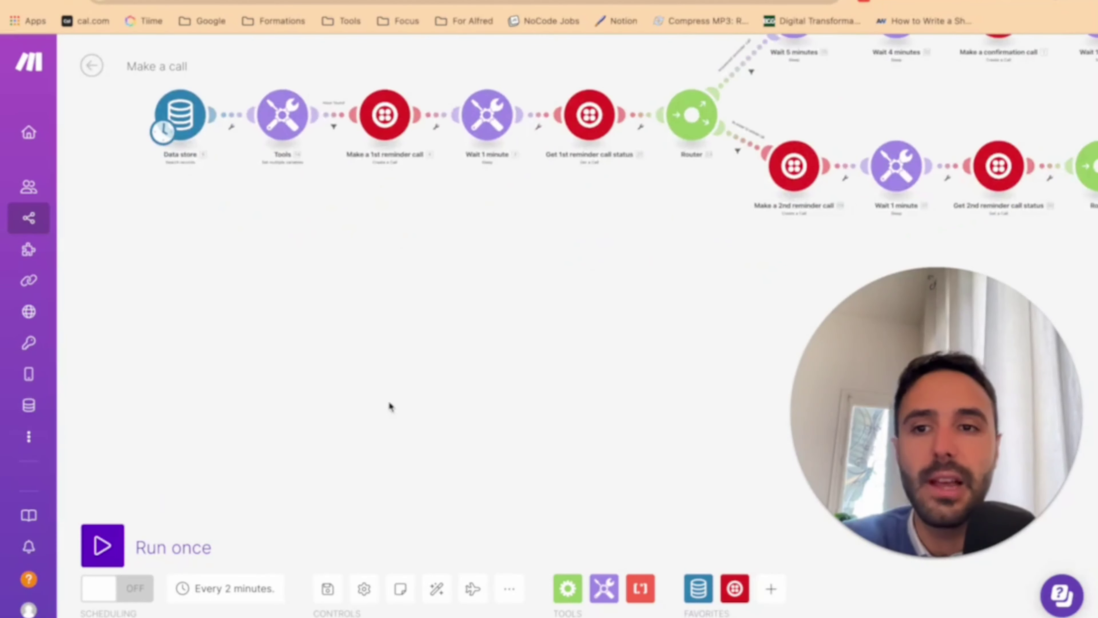
scroll(389, 294, "up", 3)
left_click_drag(343, 292, 637, 417)
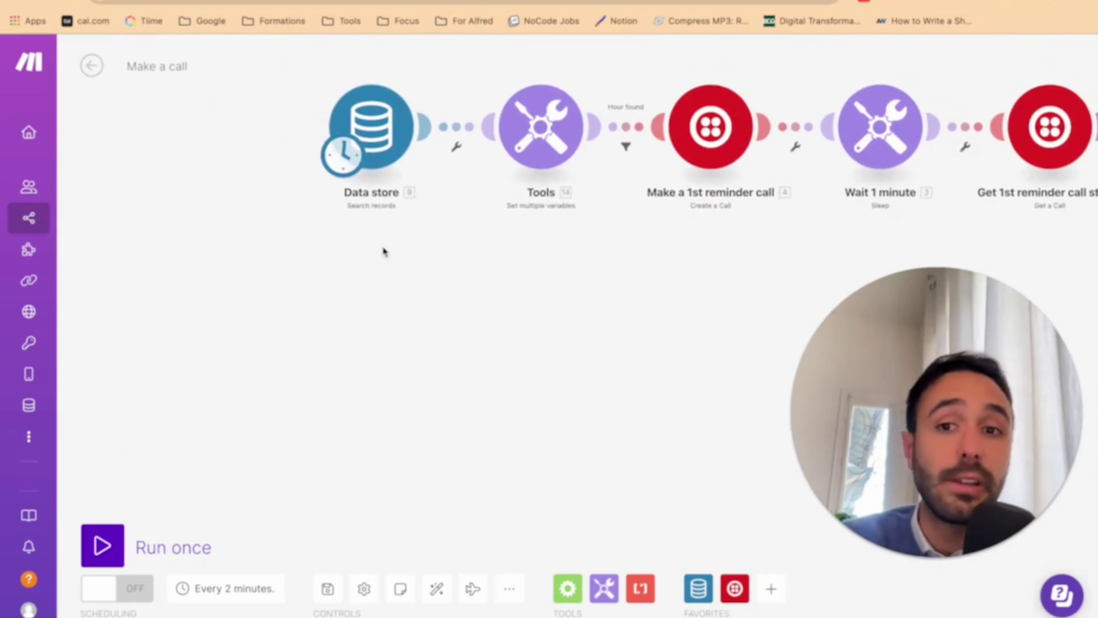
left_click_drag(382, 250, 309, 337)
left_click(270, 253)
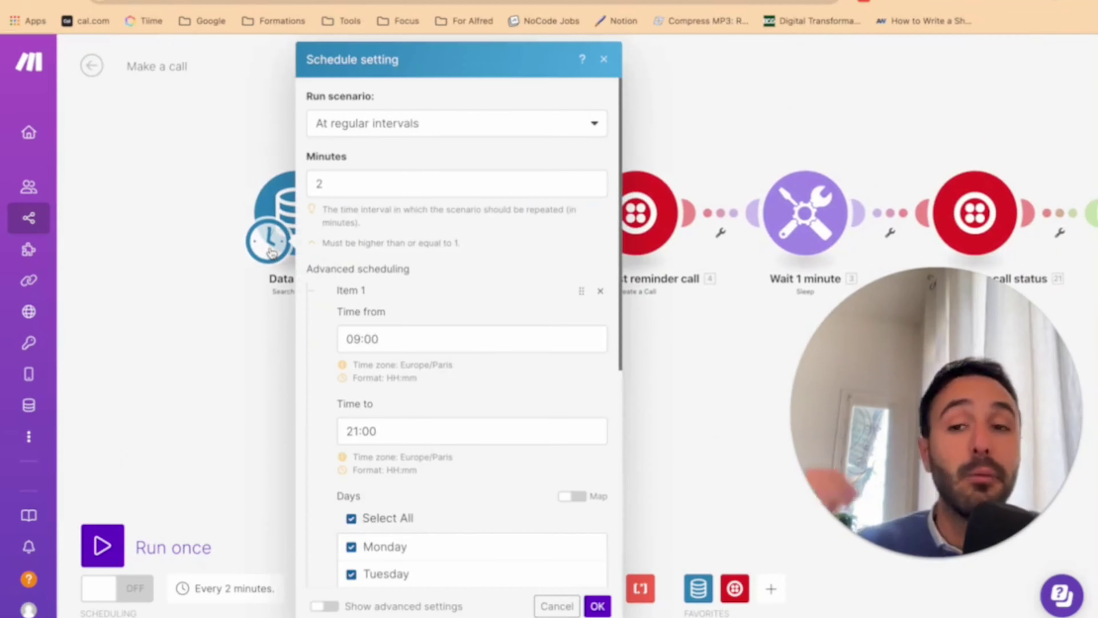
left_click(368, 183)
key("BackSpace")
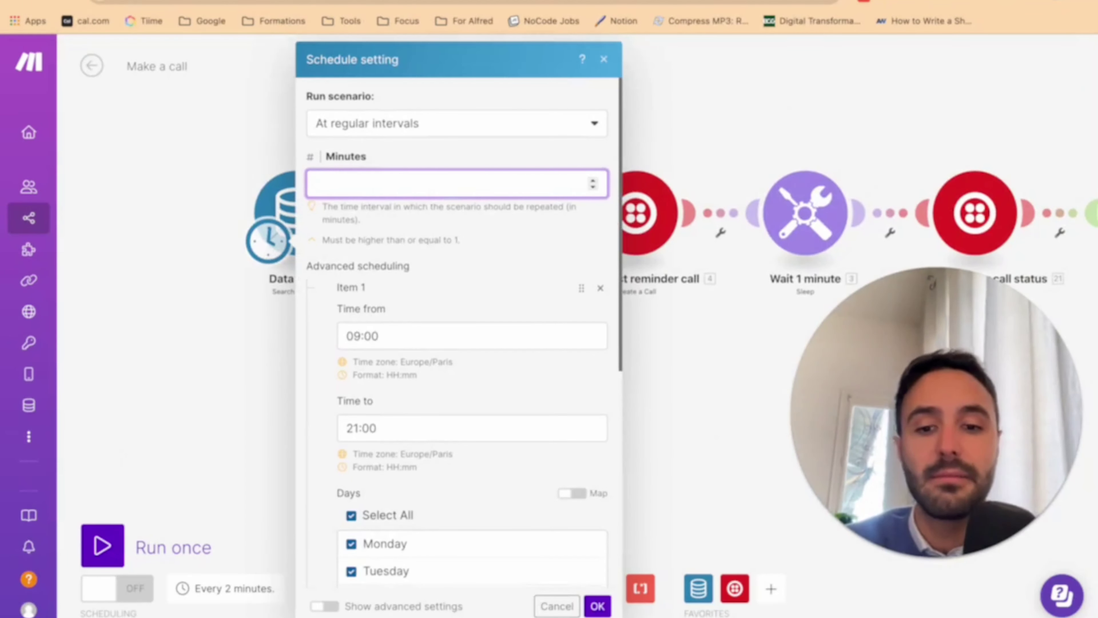
left_click(500, 287)
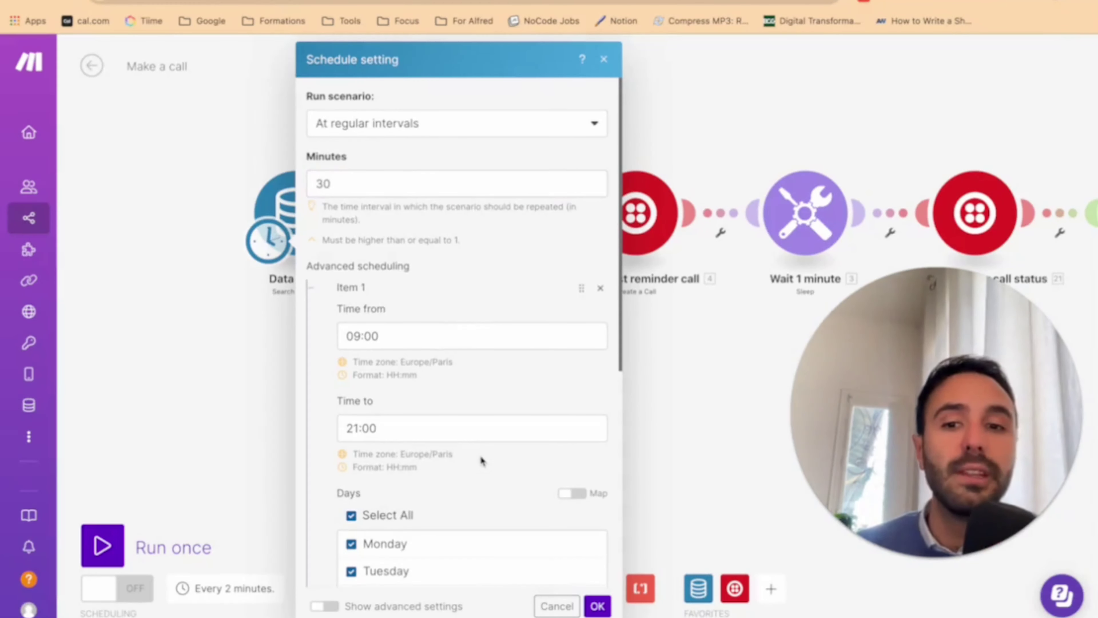
Review the advanced scheduling's time window, days and months, and accept the schedule settings
scroll(480, 456, "down", 5)
scroll(480, 461, "up", 5)
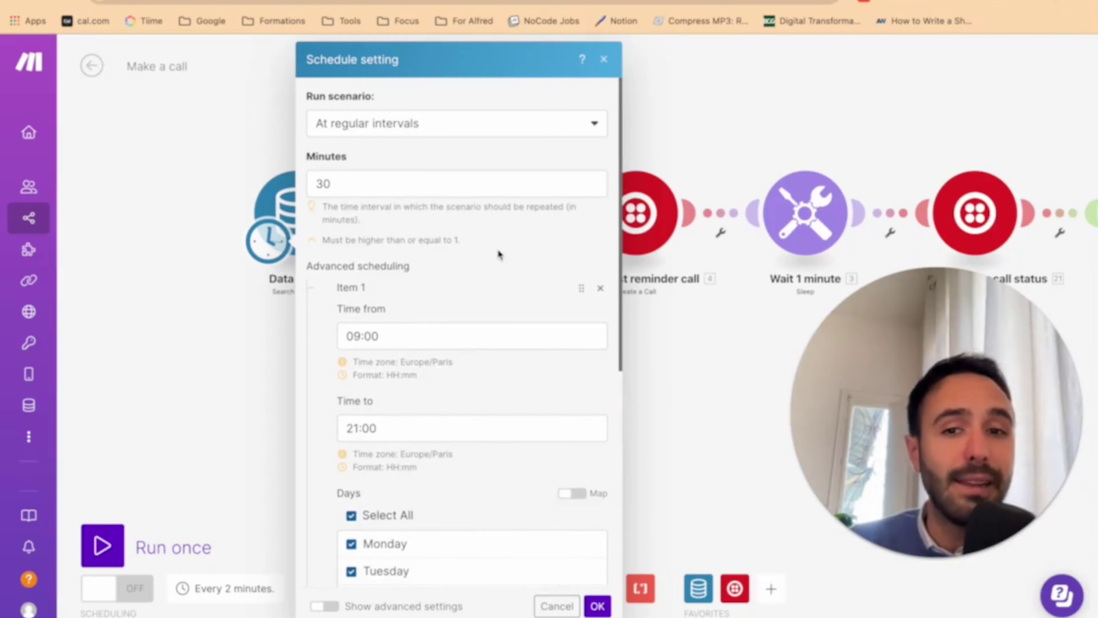
scroll(498, 253, "down", 2)
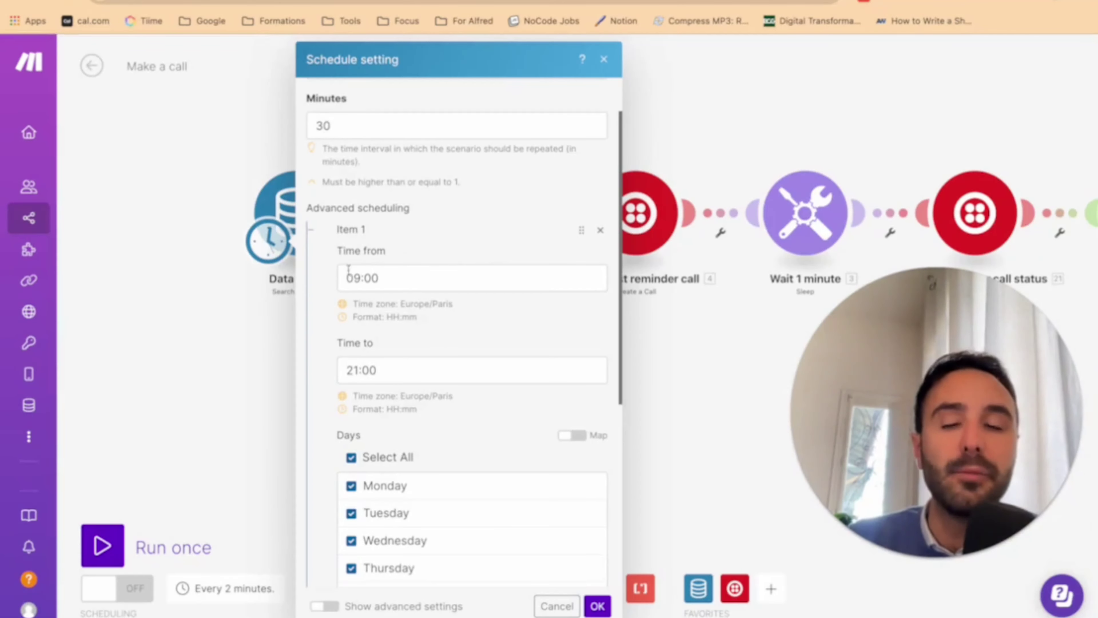
left_click(367, 287)
left_click(381, 370)
scroll(386, 517, "down", 6)
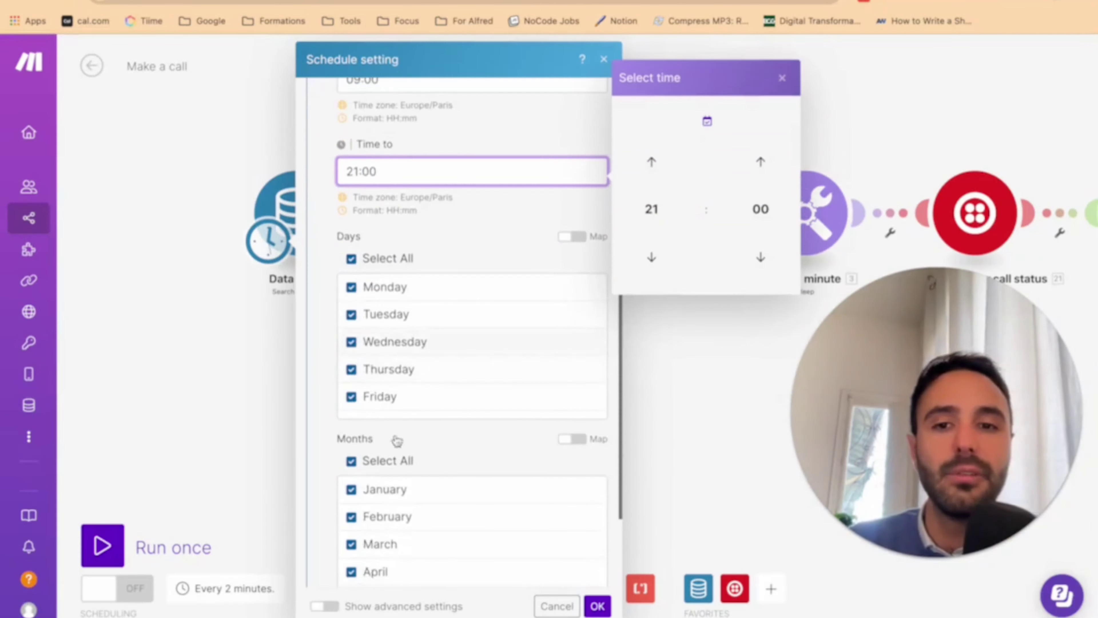
scroll(386, 516, "down", 3)
left_click(597, 606)
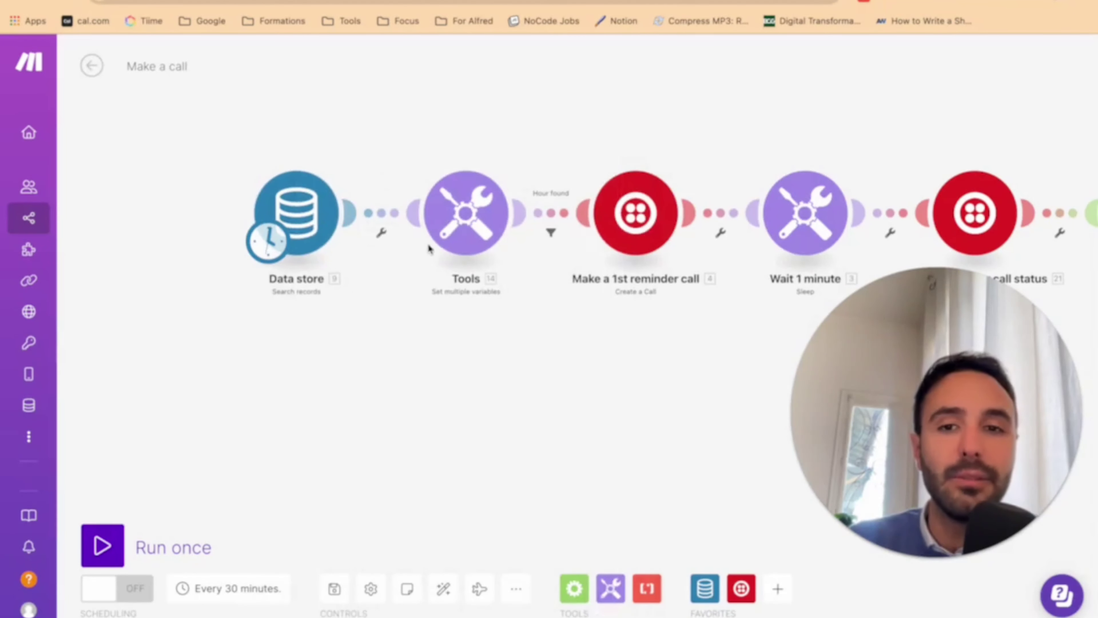
Examine the Now variable's name and its formatDate value in the Set multiple variables module, and close the module settings
left_click(458, 239)
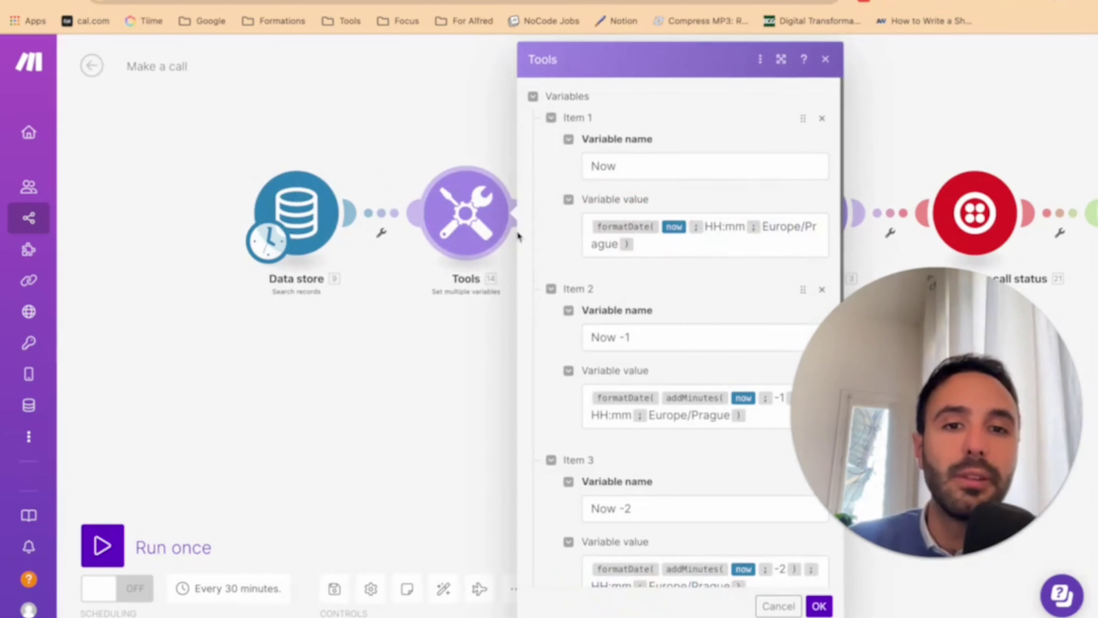
left_click(449, 403)
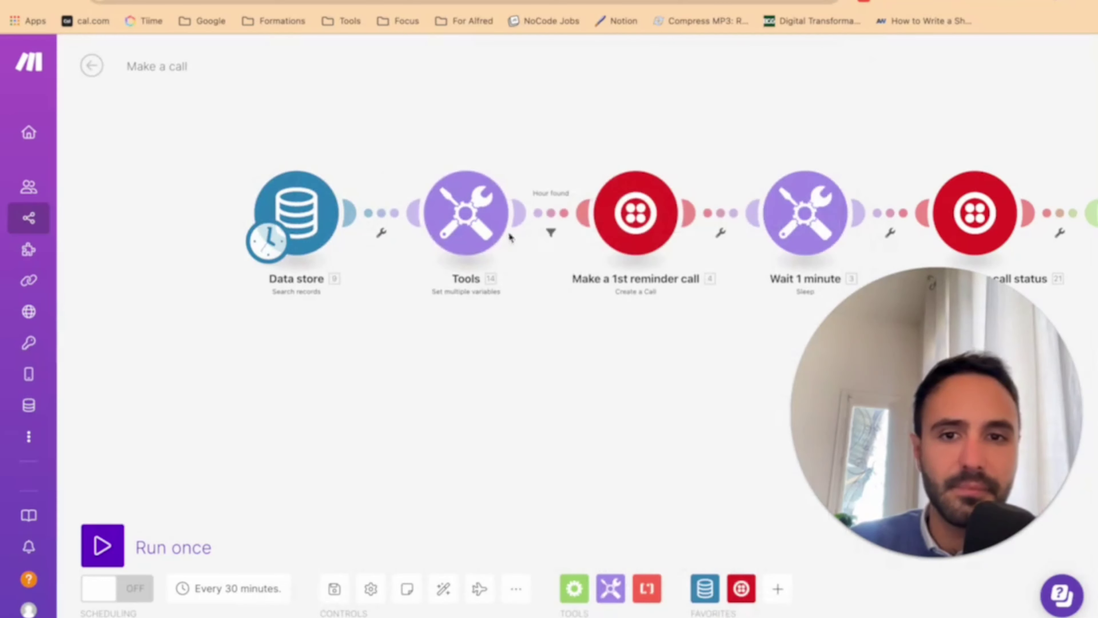
left_click(467, 240)
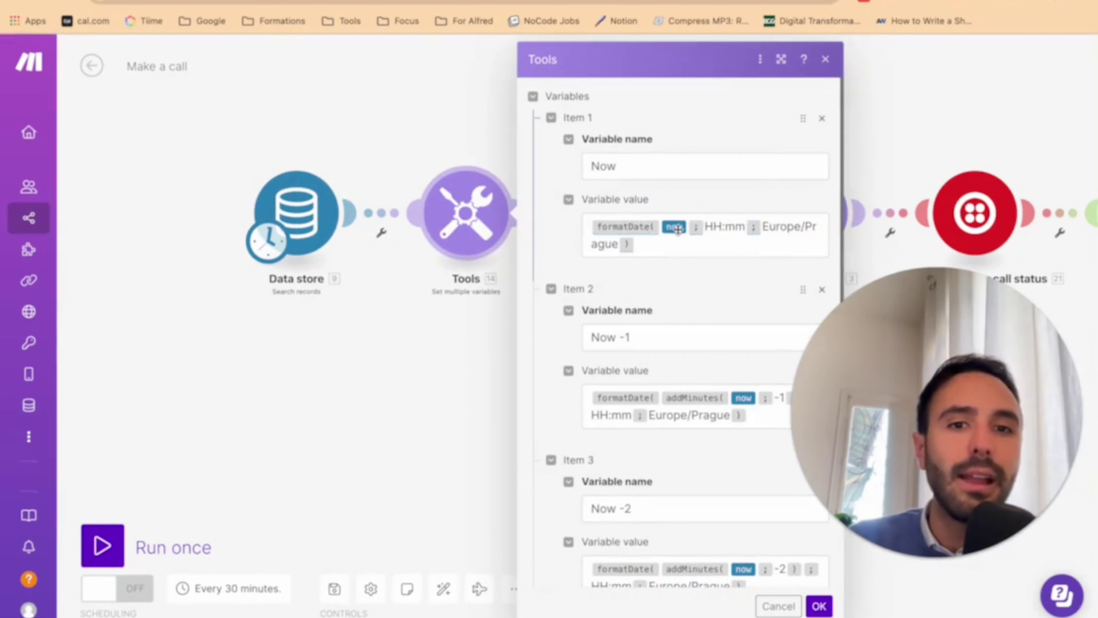
mouse_move(673, 227)
left_click_drag(674, 245, 594, 213)
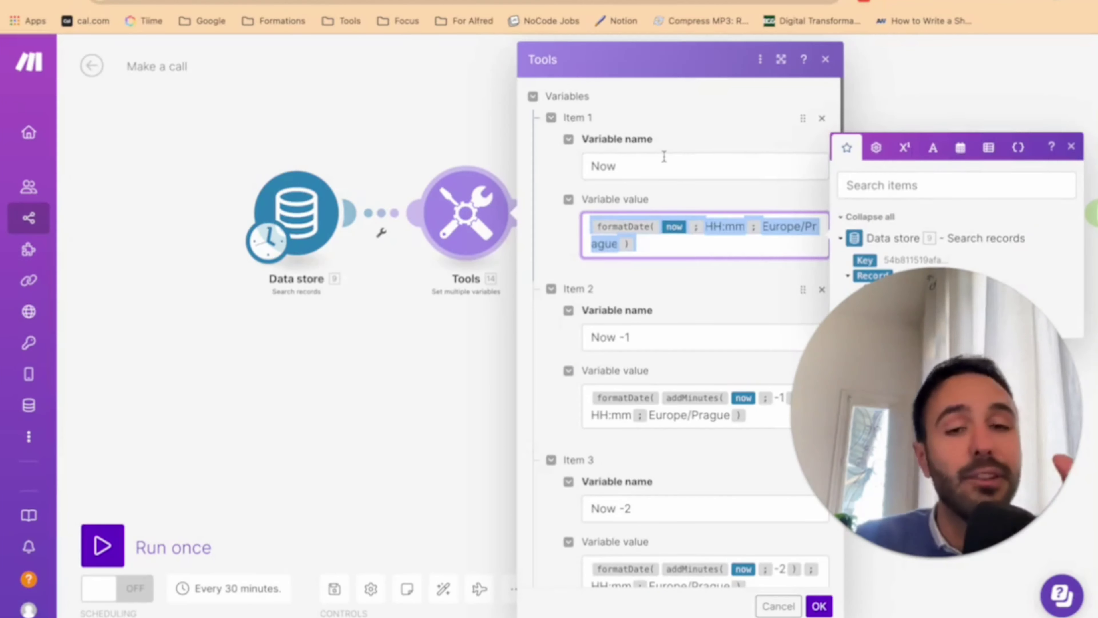
left_click(658, 169)
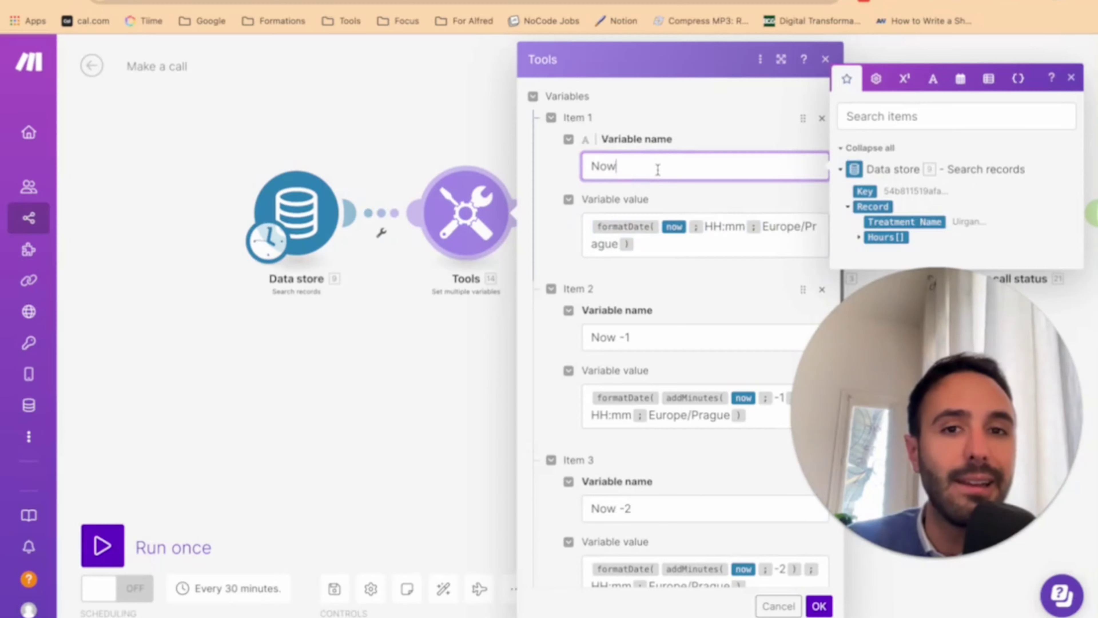
left_click(668, 245)
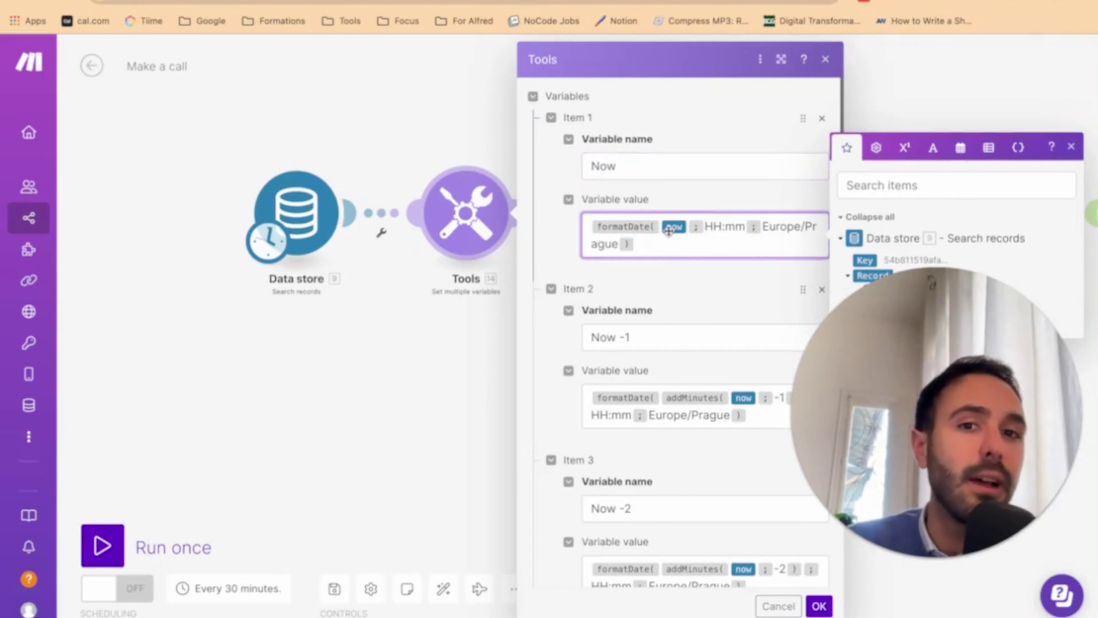
scroll(664, 264, "down", 8)
scroll(664, 265, "up", 6)
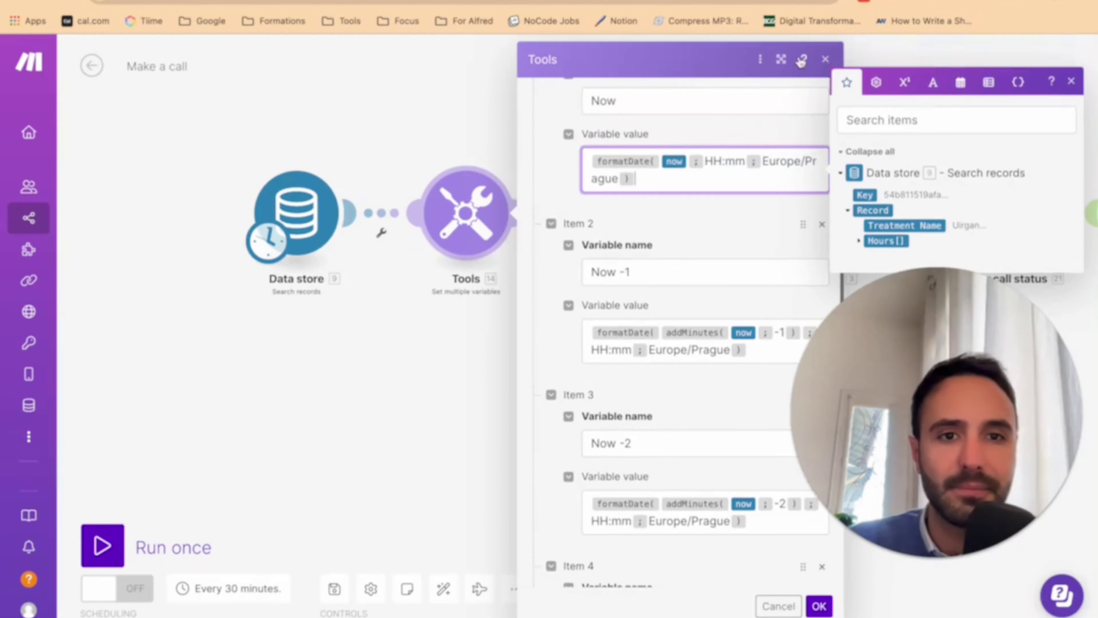
left_click(827, 61)
Look over the Hour found filter's conditions between the Tools module and the first reminder call, and close the filter
left_click_drag(610, 336, 431, 341)
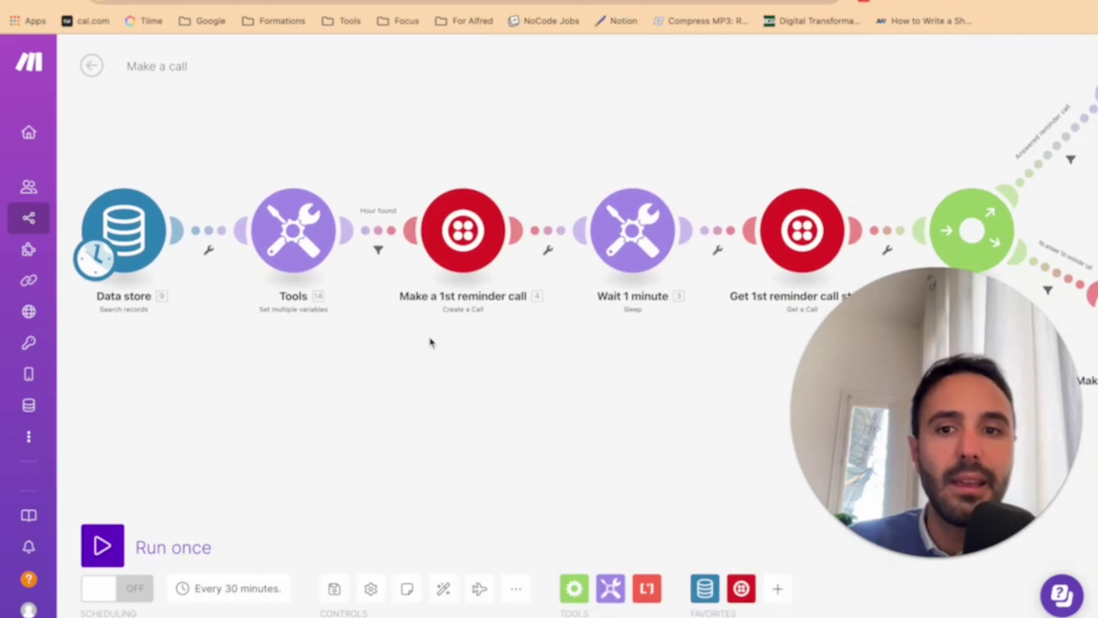
left_click(385, 258)
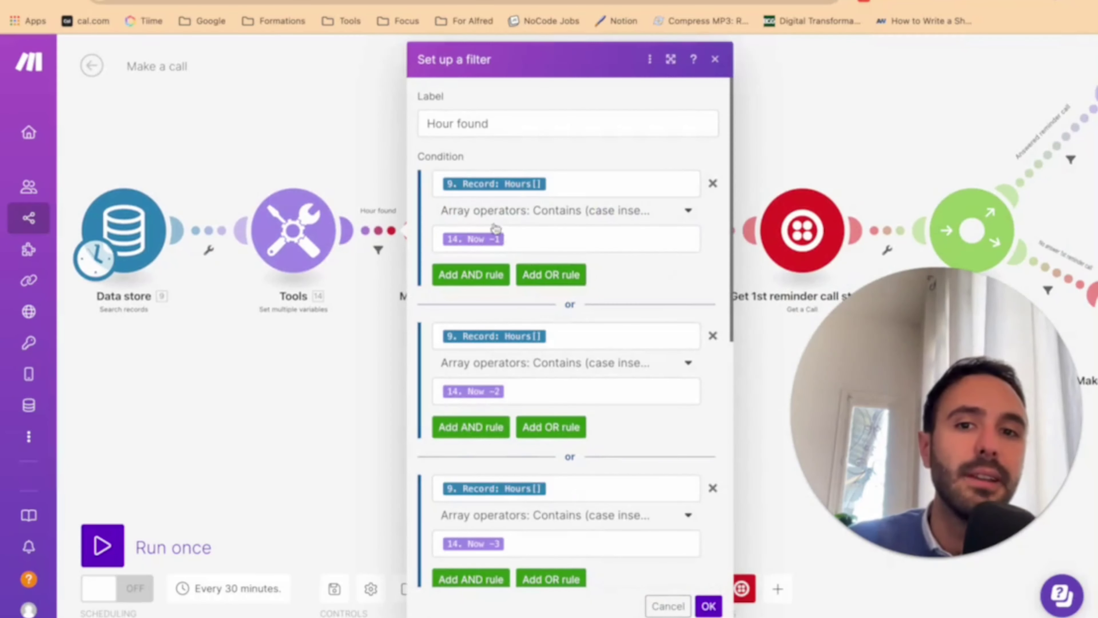
scroll(499, 445, "down", 7)
scroll(498, 442, "up", 7)
left_click(365, 335)
Examine the Now -1 and Now -2 variables in the Tools module, including the addMinutes offset and HH:mm format in their values
left_click(303, 250)
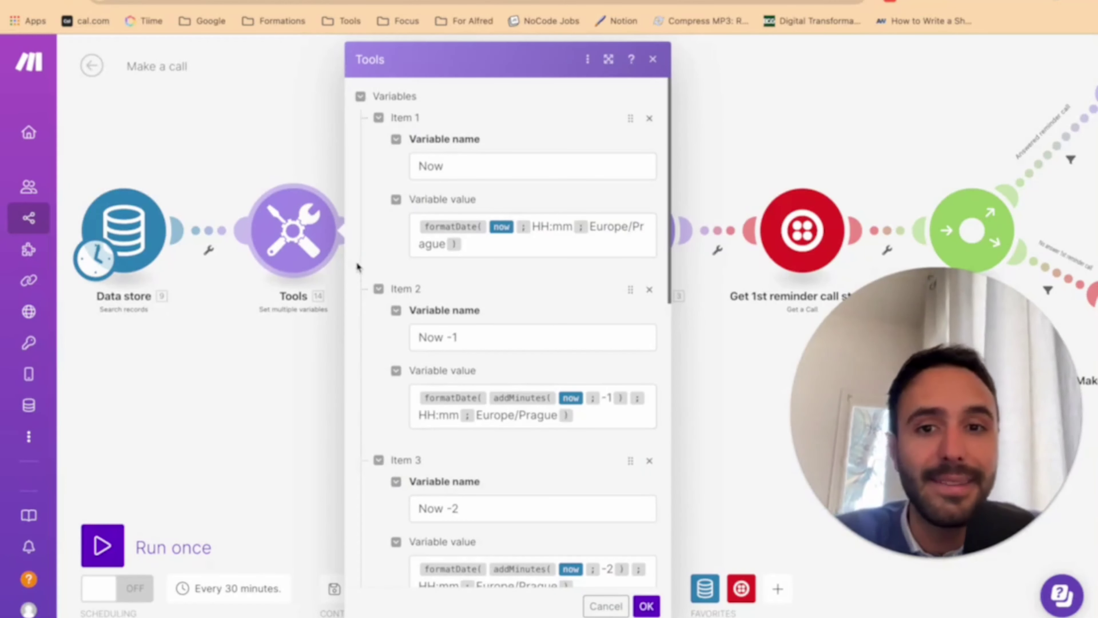
left_click(458, 338)
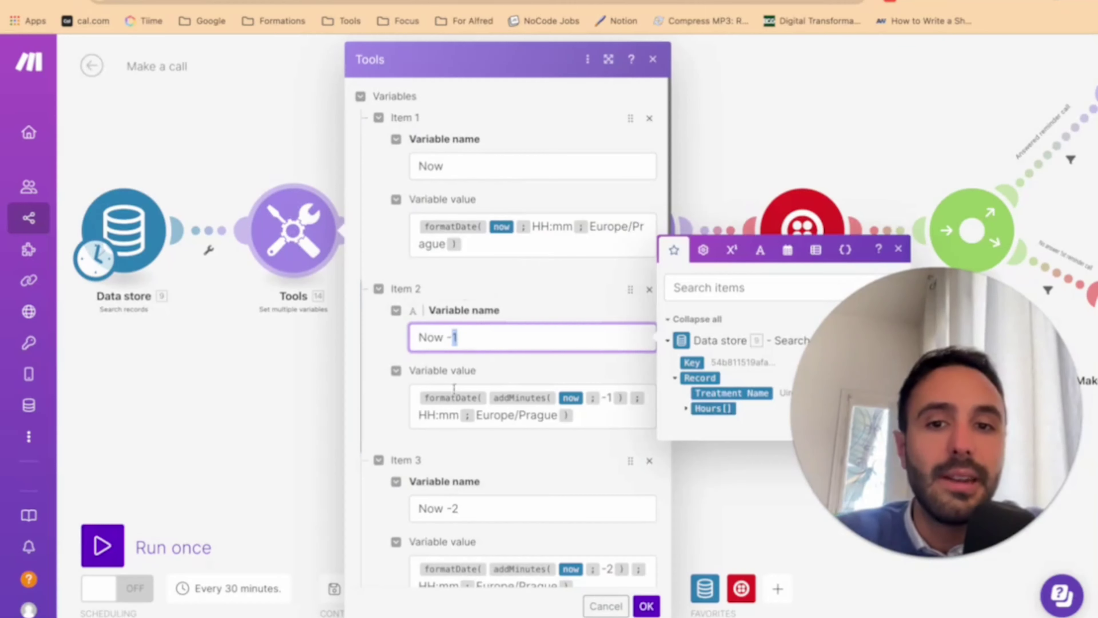
scroll(466, 466, "down", 3)
left_click(457, 436)
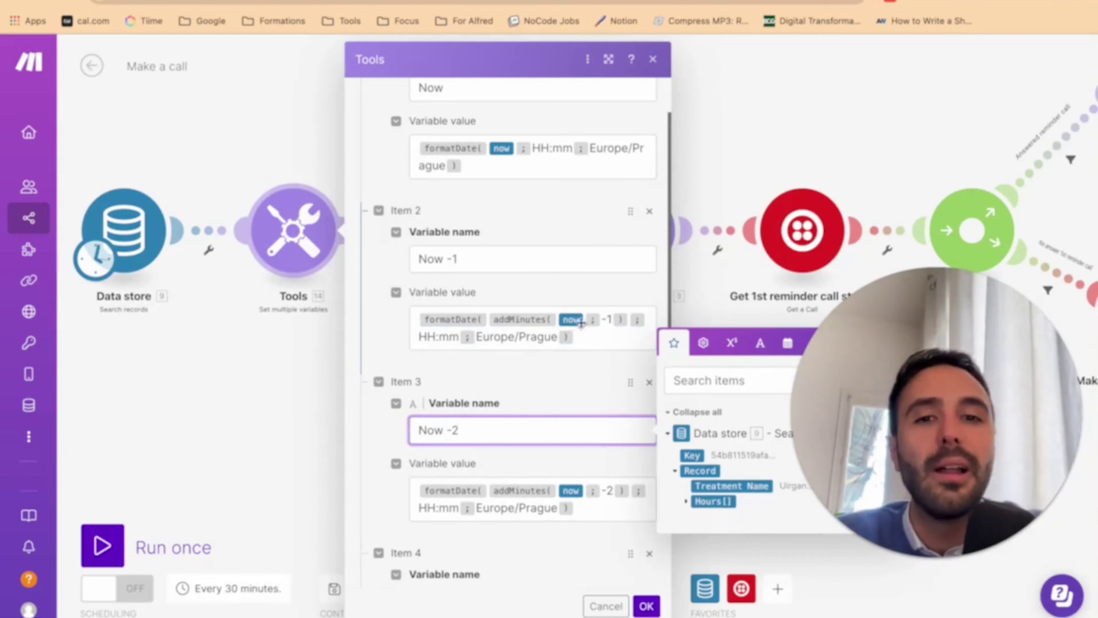
left_click(432, 337)
left_click_drag(432, 337, 459, 337)
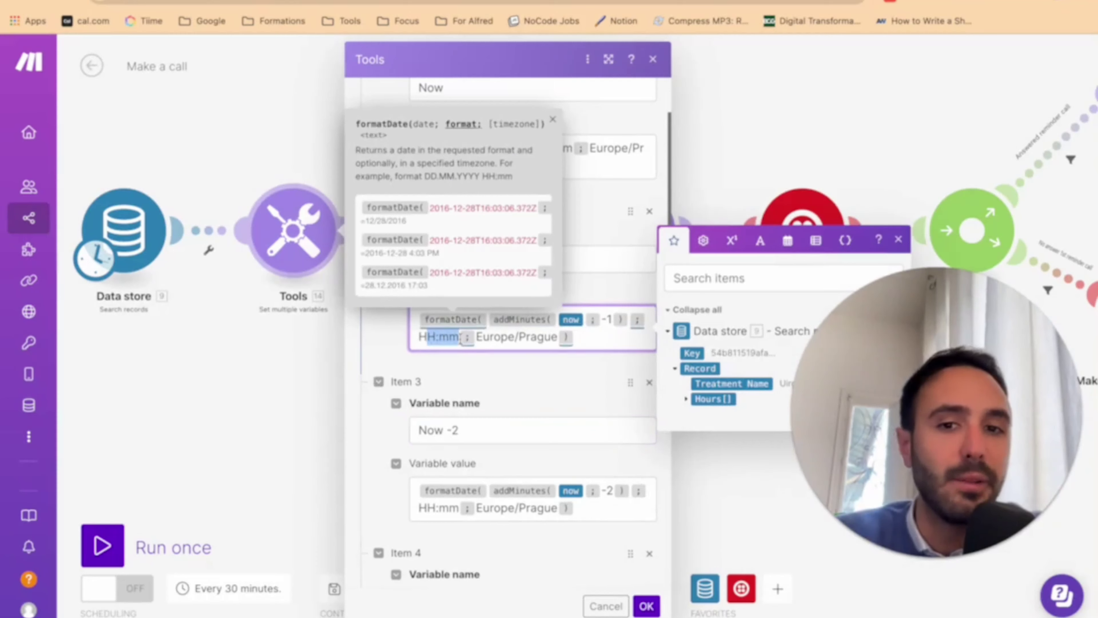
left_click(464, 430)
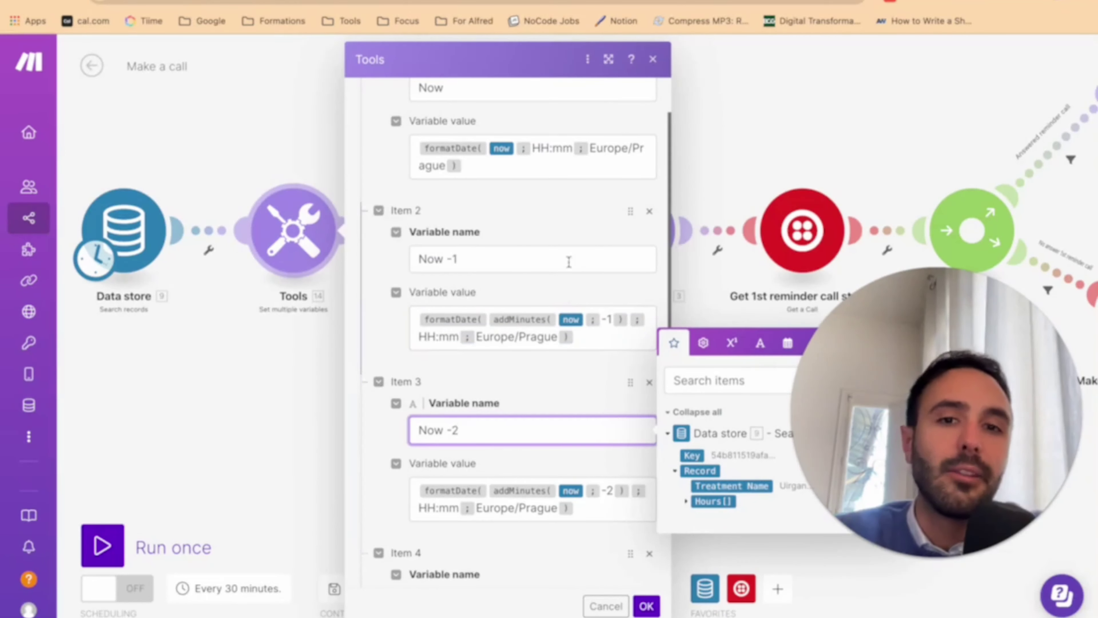
Compare the Now formula with the offset variables down to Now -5, and accept the Tools module's settings
scroll(569, 263, "up", 2)
left_click_drag(571, 248, 391, 199)
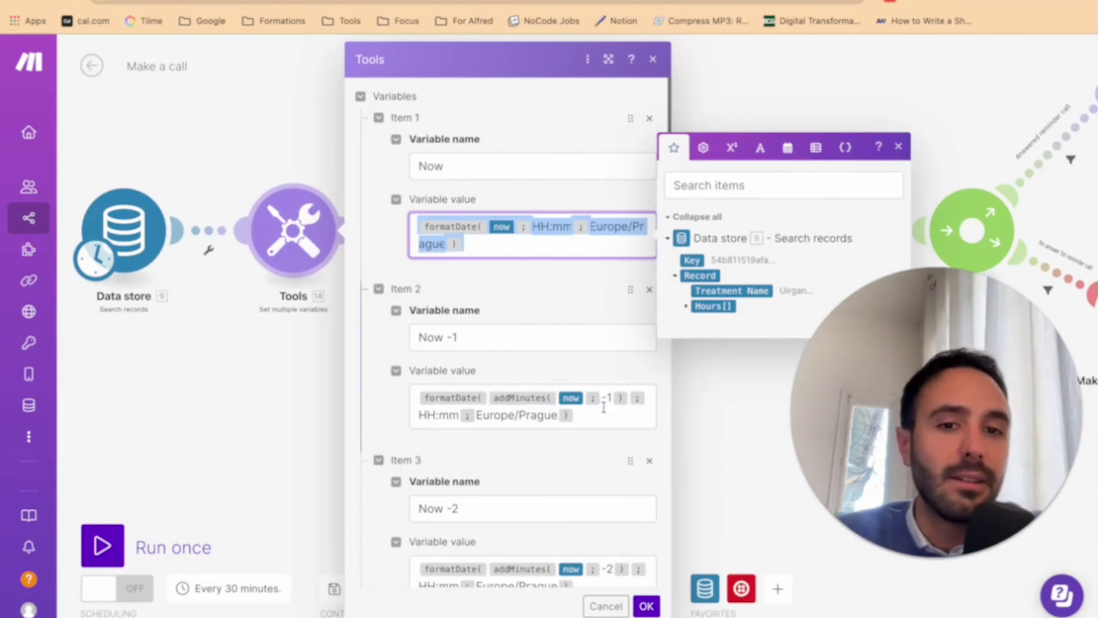
scroll(595, 413, "down", 2)
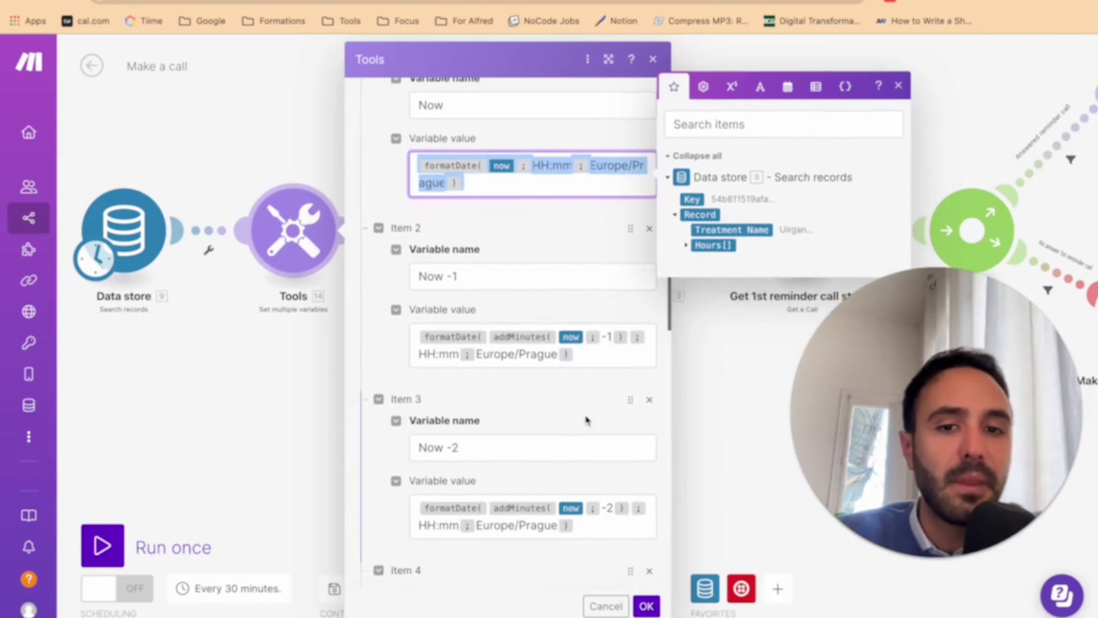
scroll(587, 420, "down", 10)
scroll(585, 419, "down", 10)
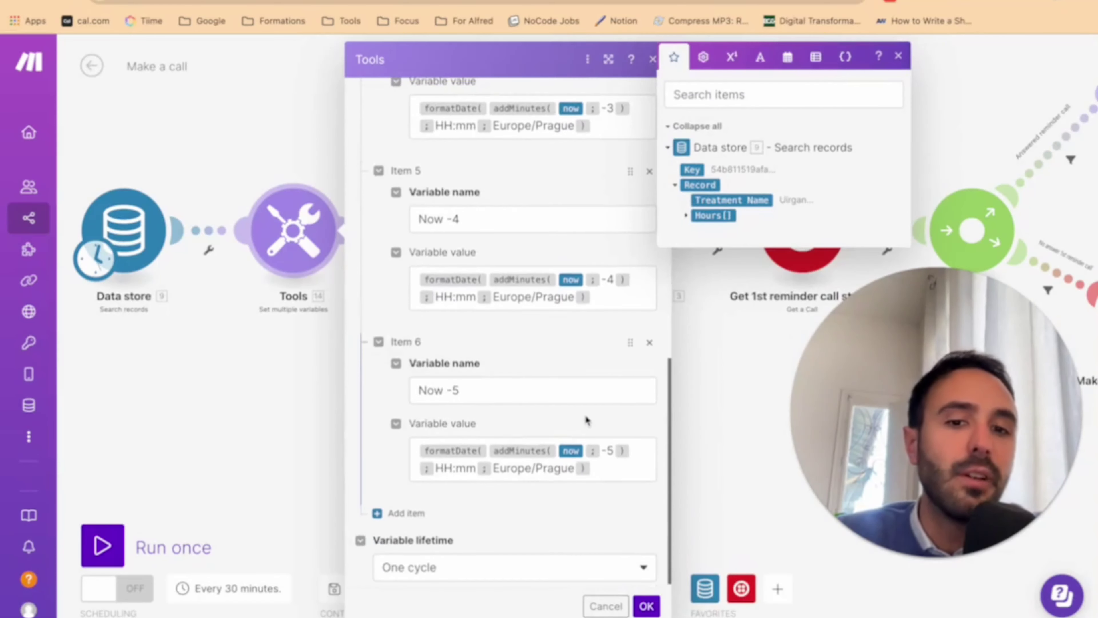
left_click(646, 607)
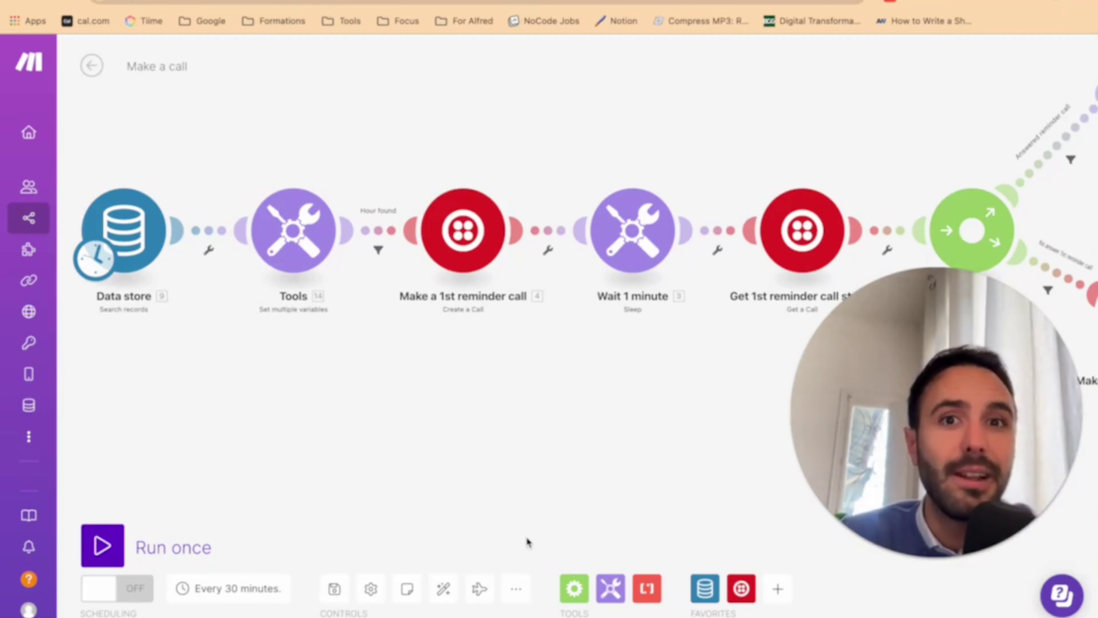
Examine every OR condition in the Hour found filter that compares the record's hours with the Now variables, and close the filter
left_click(380, 252)
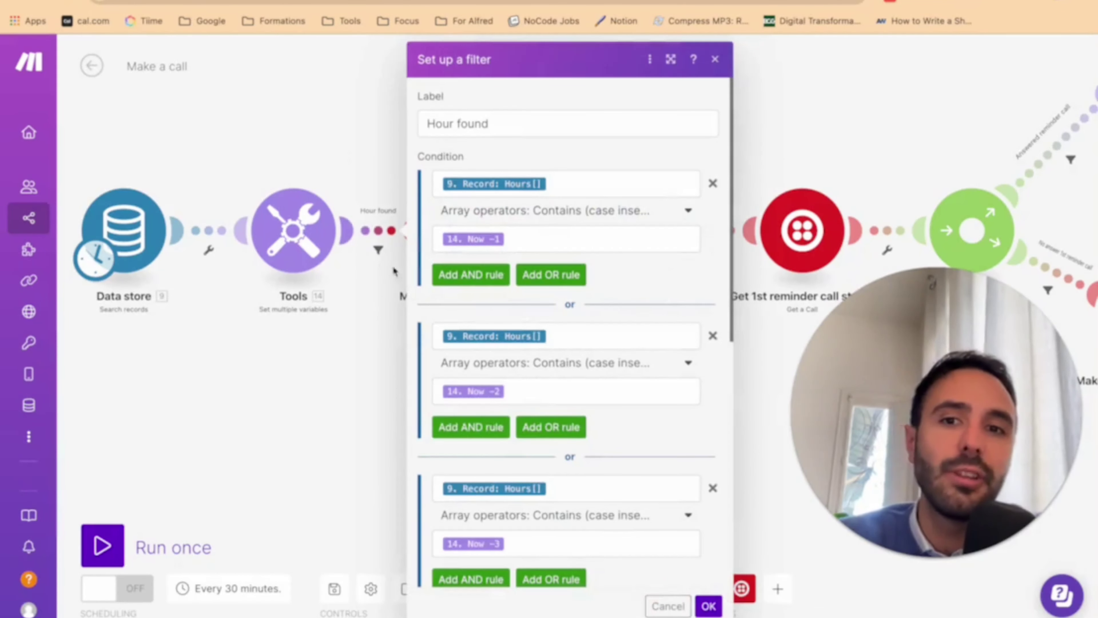
left_click(574, 181)
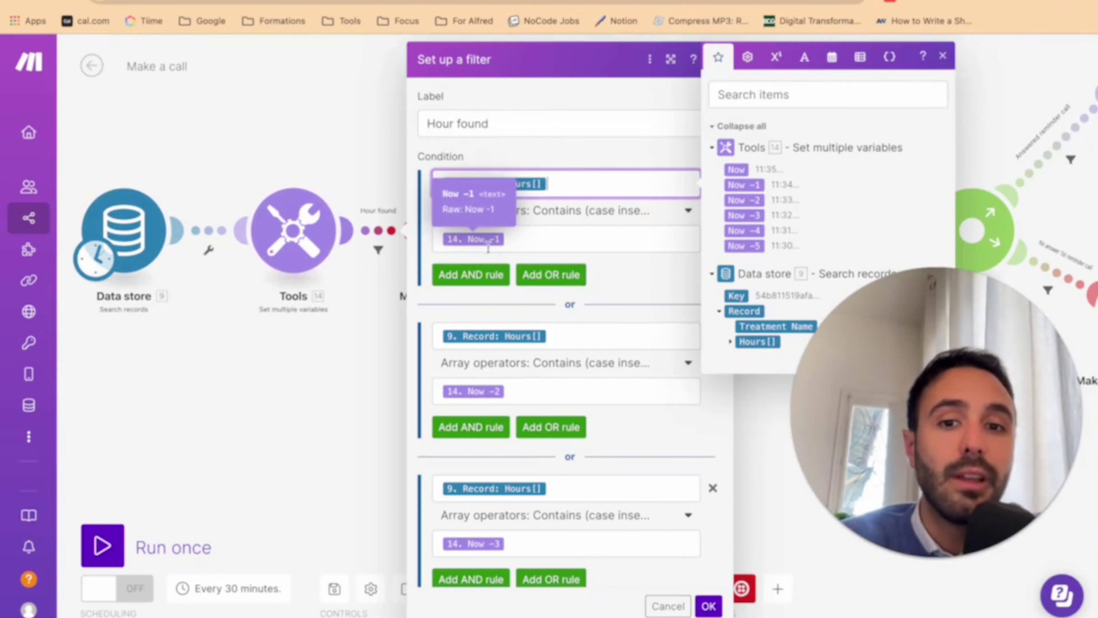
scroll(486, 415, "down", 3)
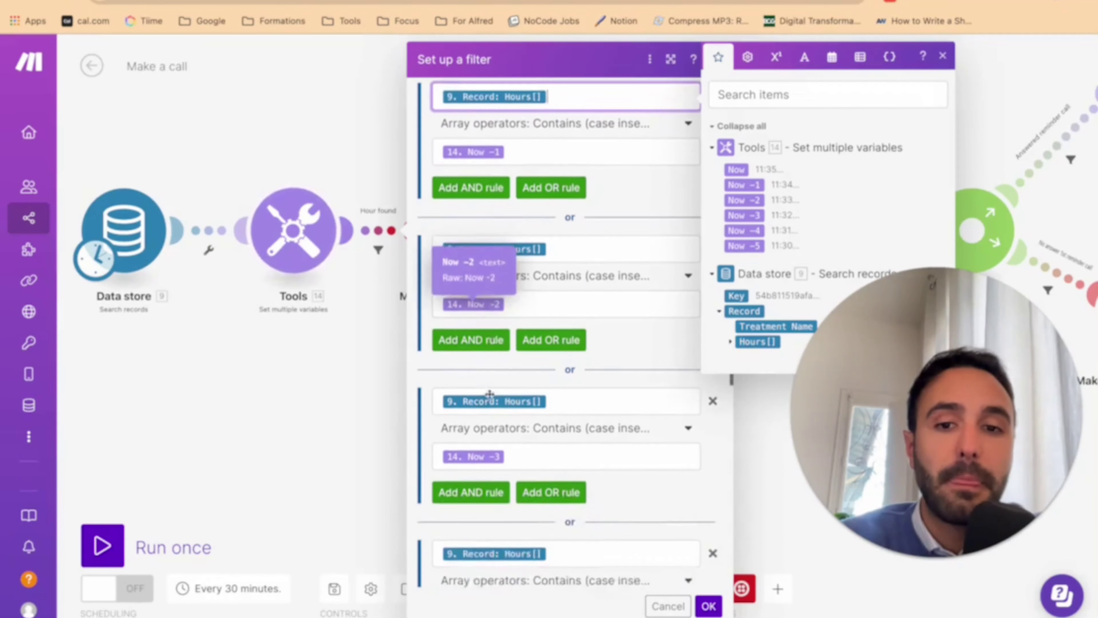
scroll(480, 444, "down", 3)
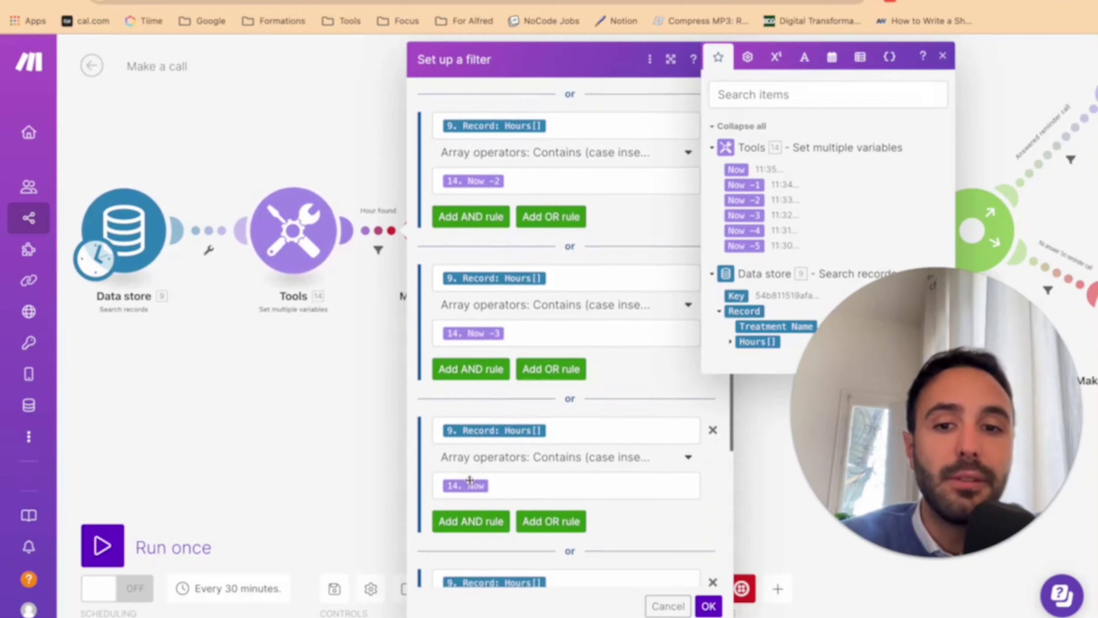
scroll(469, 487, "down", 3)
scroll(486, 500, "down", 4)
scroll(511, 407, "up", 10)
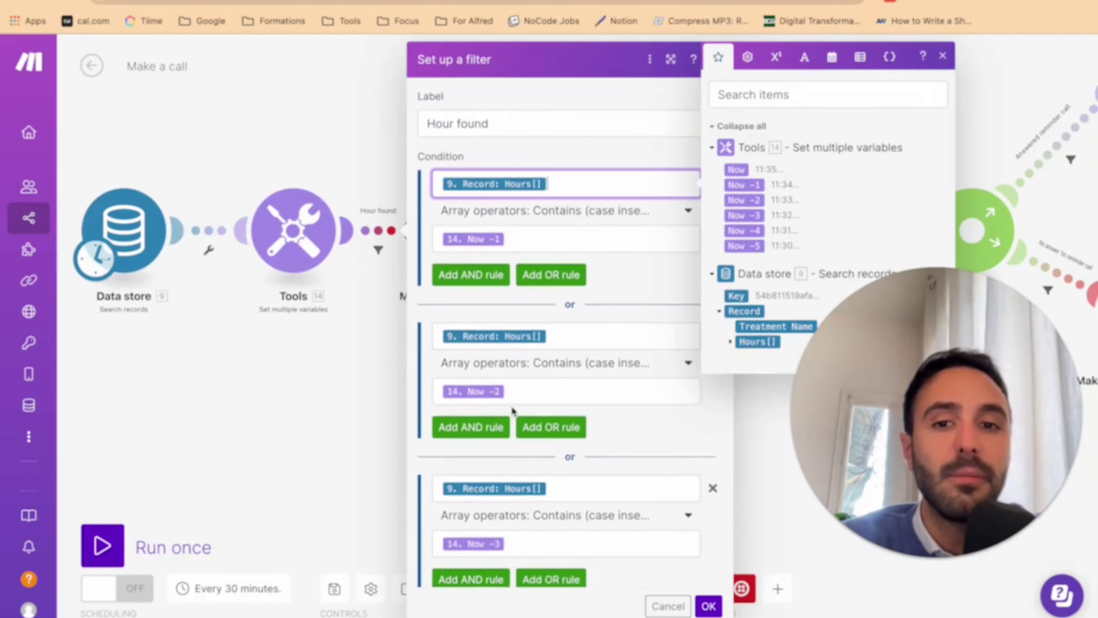
scroll(512, 398, "down", 10)
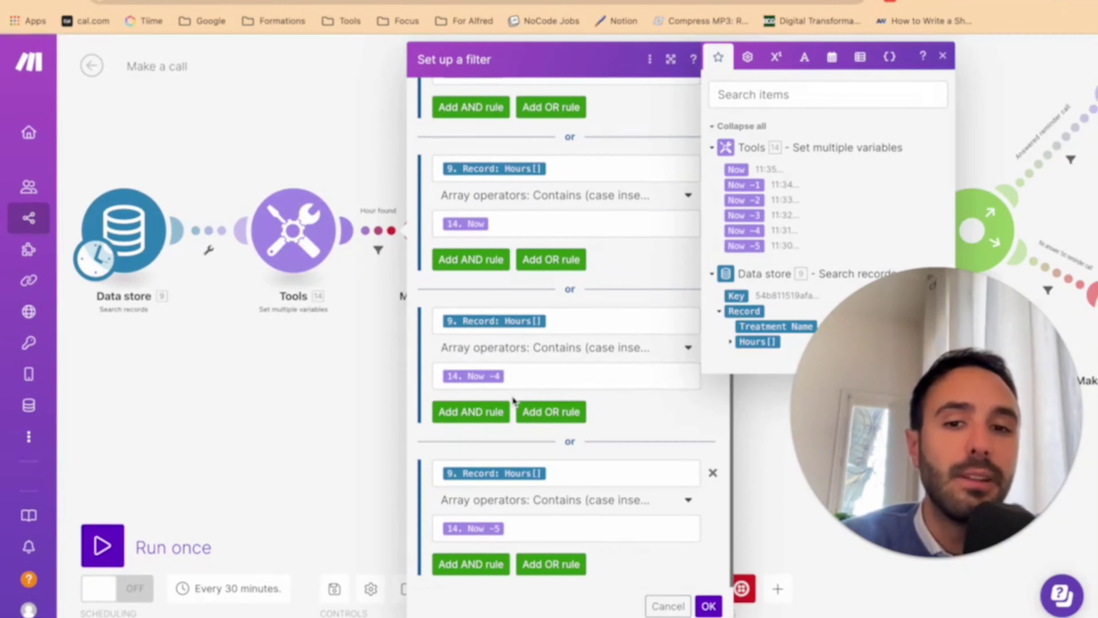
scroll(512, 396, "up", 10)
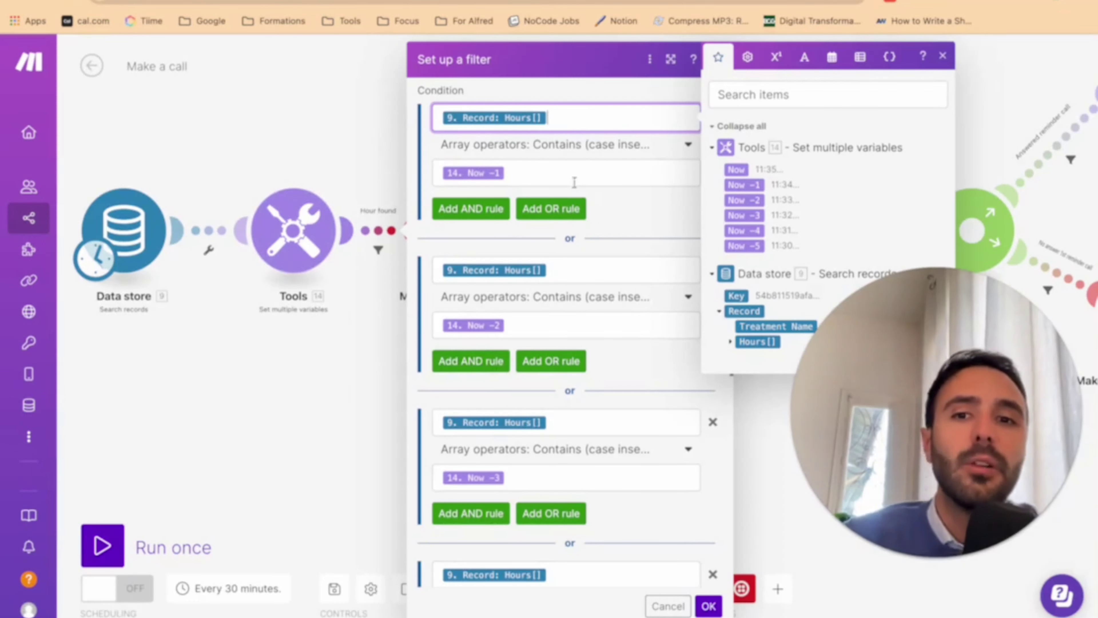
left_click(699, 62)
left_click(730, 59)
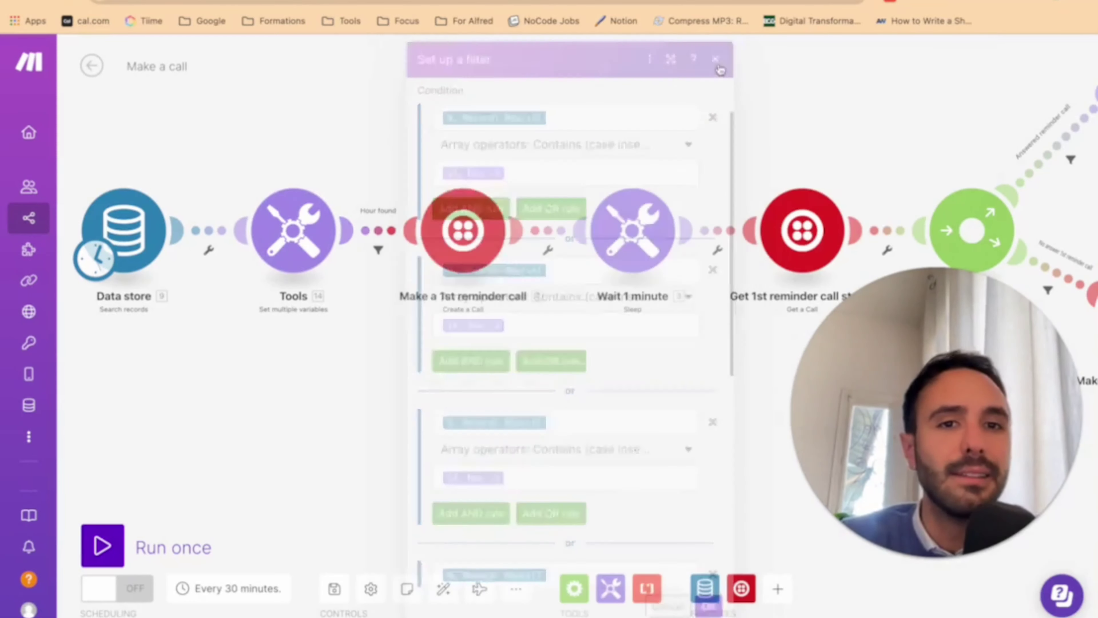
Inspect the Twilio connection, caller phone number and recipient number of the first reminder call module
left_click(474, 222)
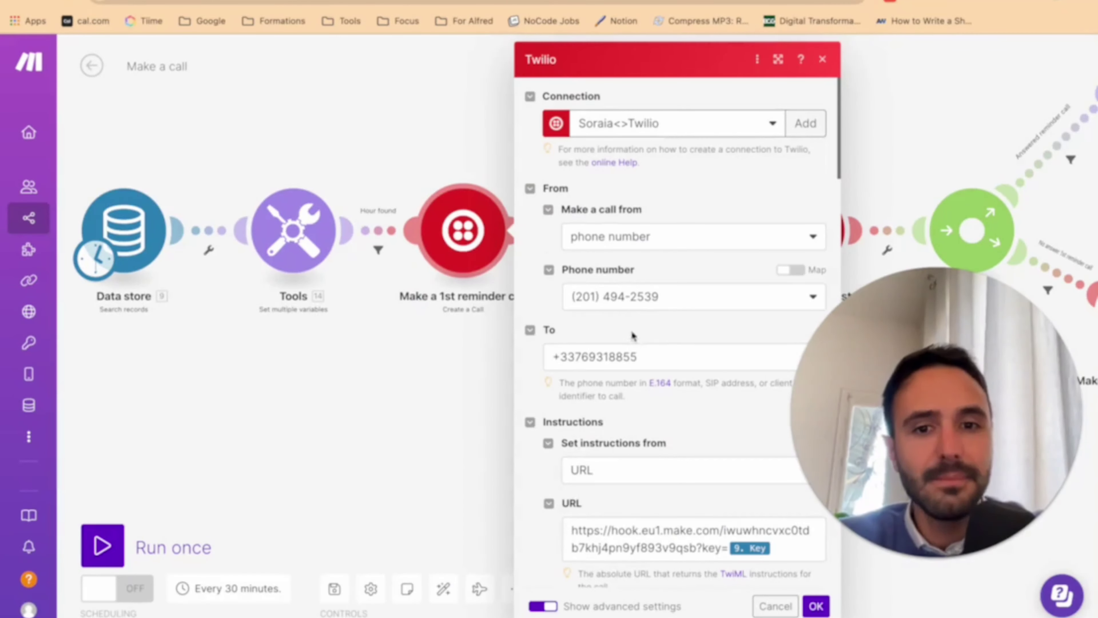
double_click(622, 356)
left_click(682, 180)
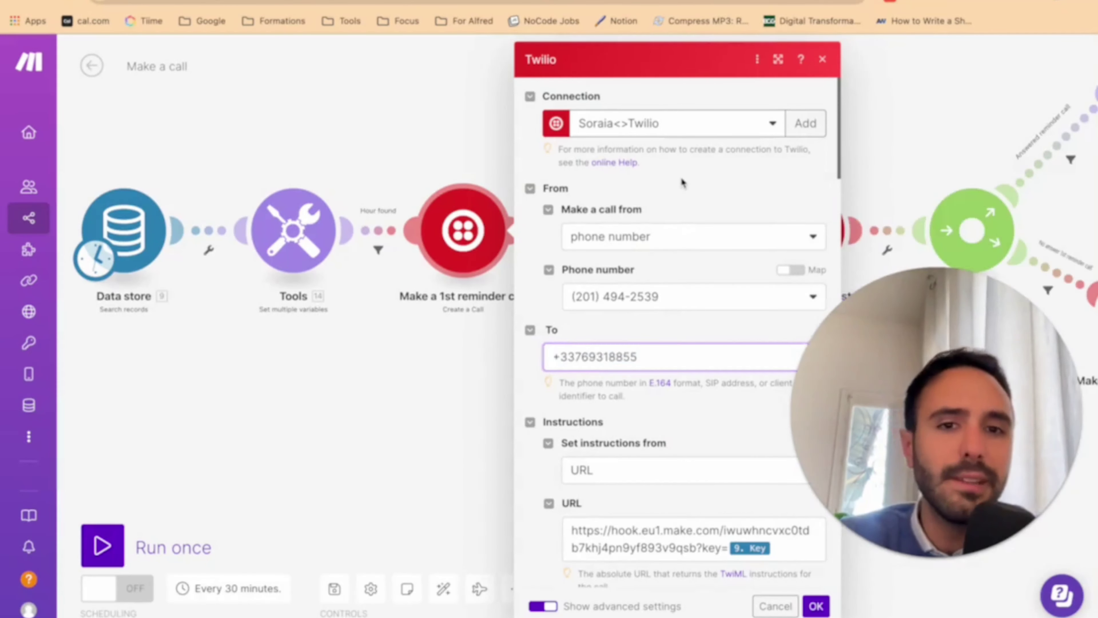
left_click(720, 292)
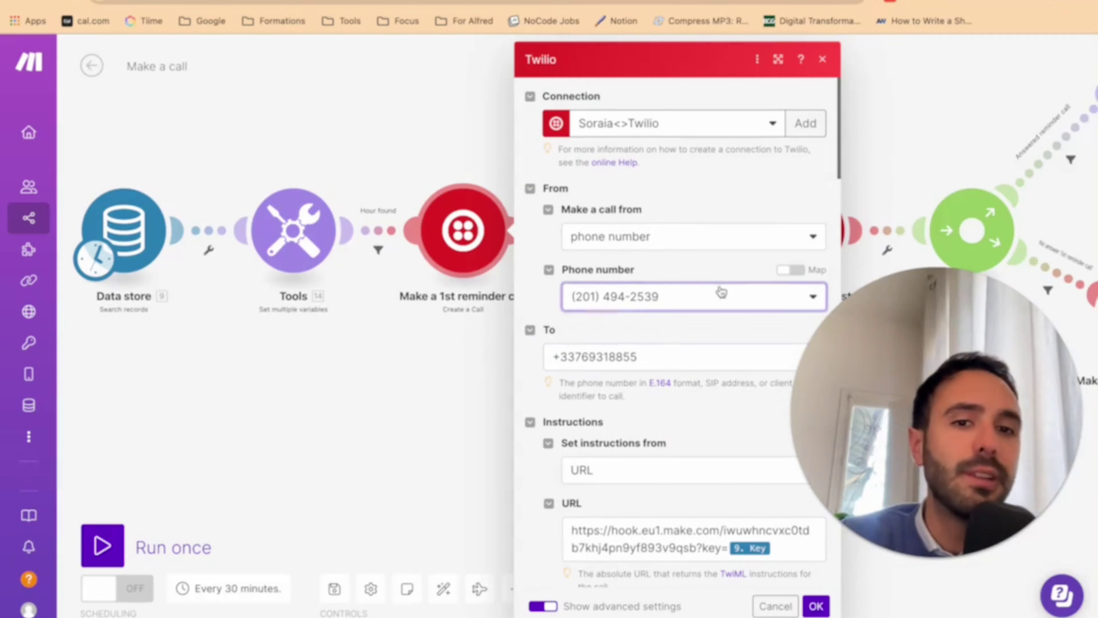
left_click(714, 279)
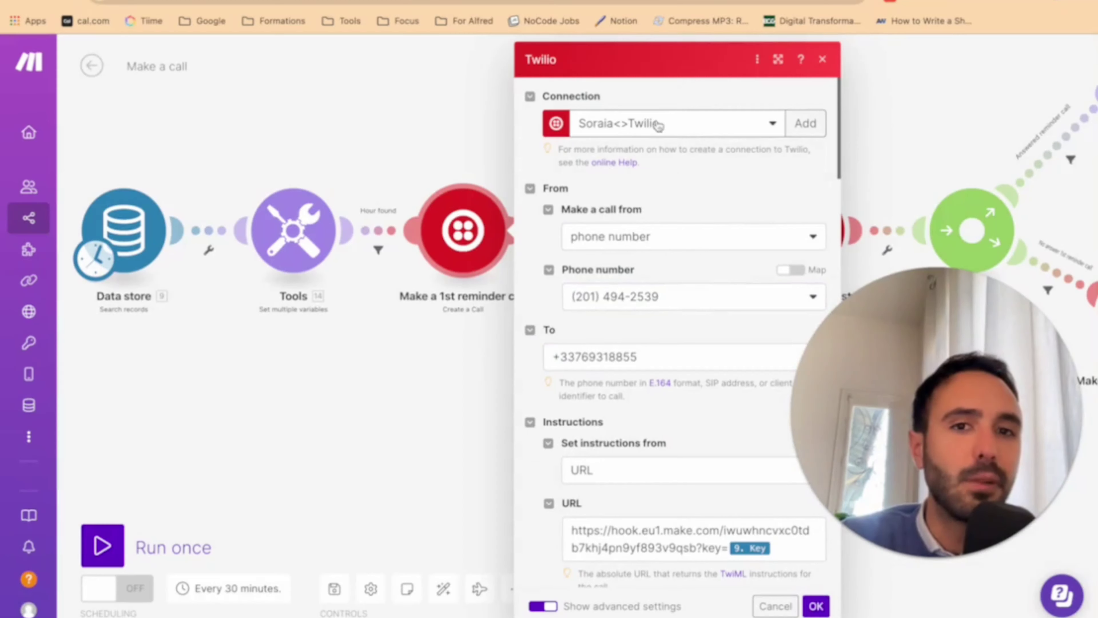
left_click(737, 137)
left_click(731, 154)
Review the first reminder call's recipient number and call instructions, and highlight the webhook URL with its data store key parameter
scroll(676, 340, "down", 5)
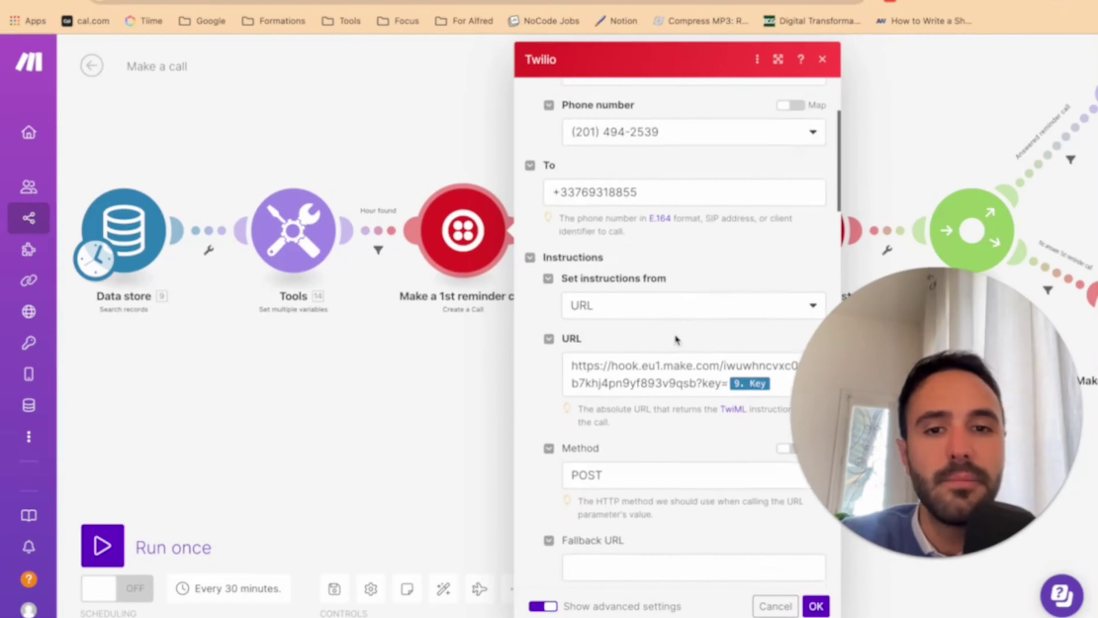
scroll(607, 336, "down", 1)
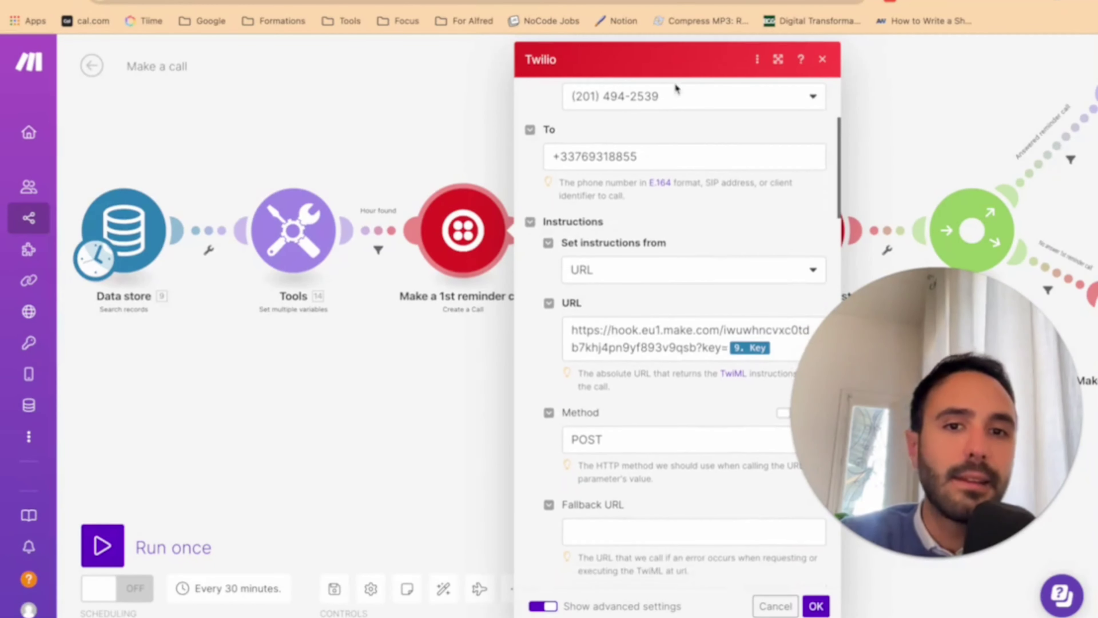
left_click_drag(682, 148, 547, 153)
left_click(645, 228)
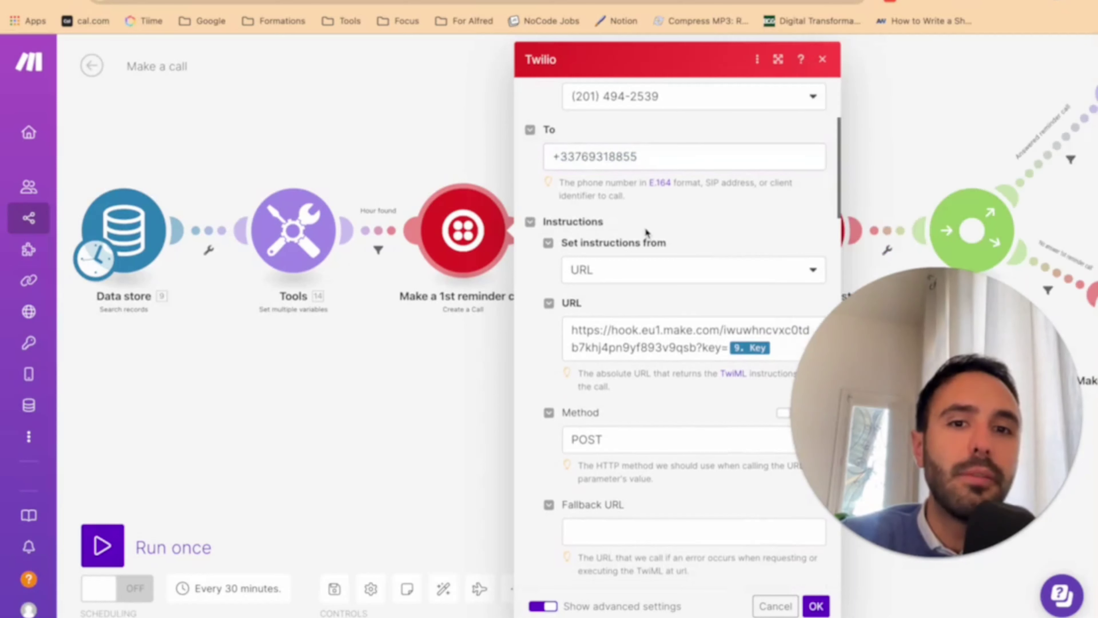
scroll(735, 268, "down", 2)
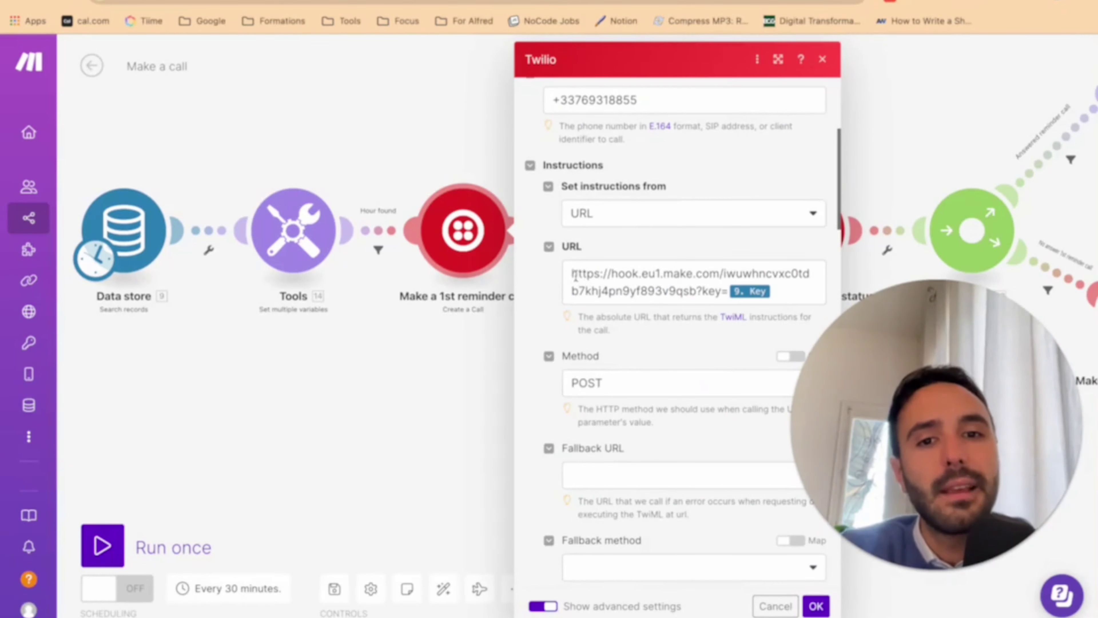
left_click_drag(572, 276, 758, 293)
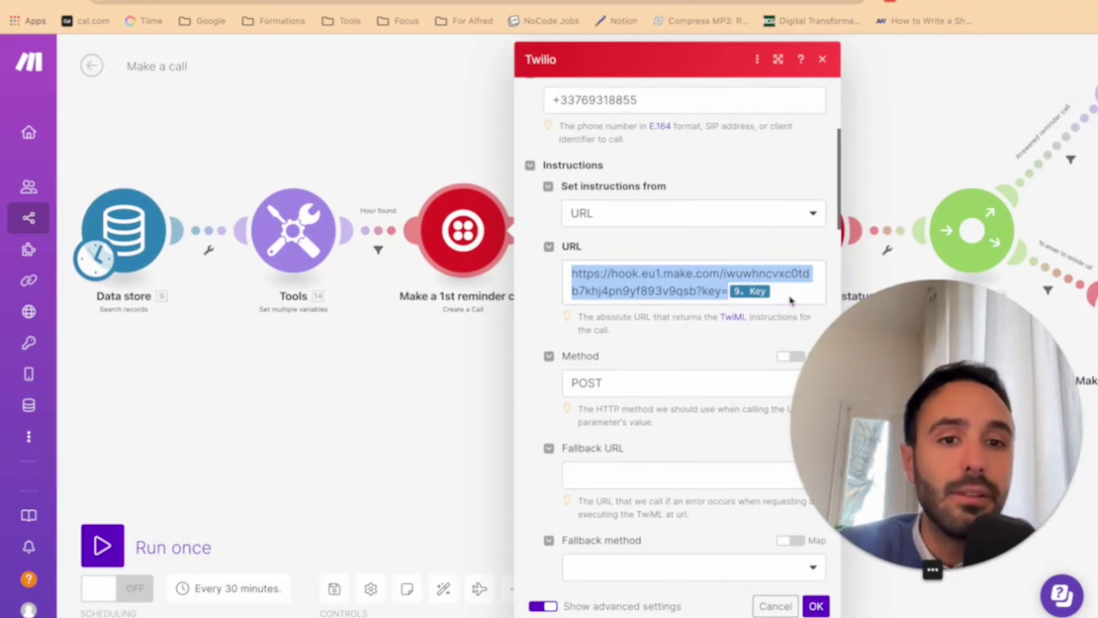
Highlight the key parameter in the first reminder call's webhook URL, review the remaining advanced call settings, and close the module
left_click(791, 322)
left_click(612, 277)
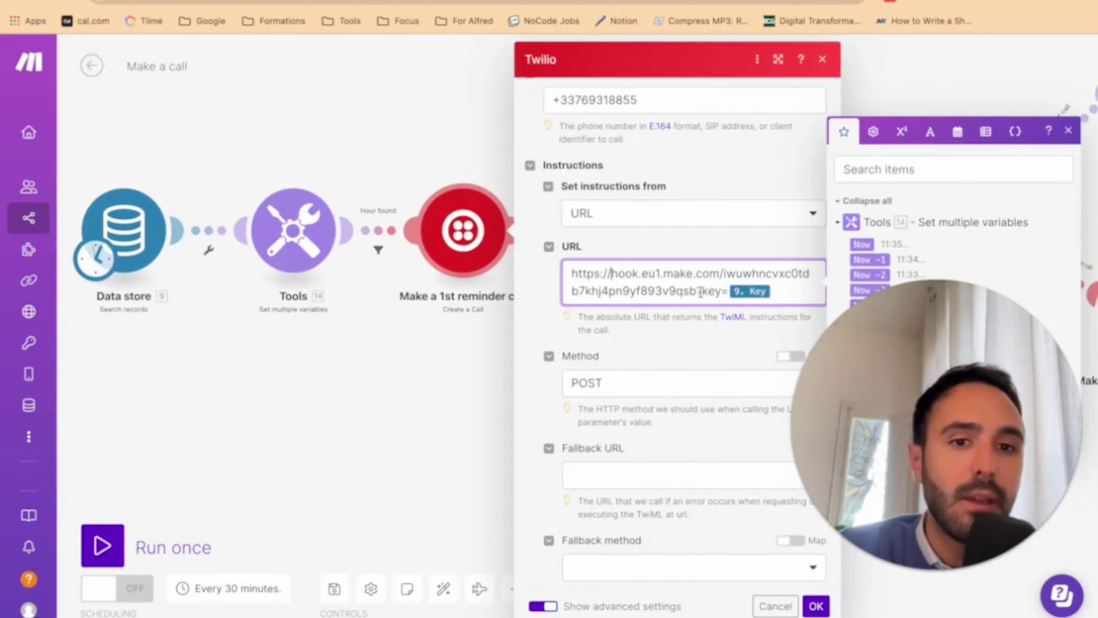
left_click_drag(697, 290, 718, 293)
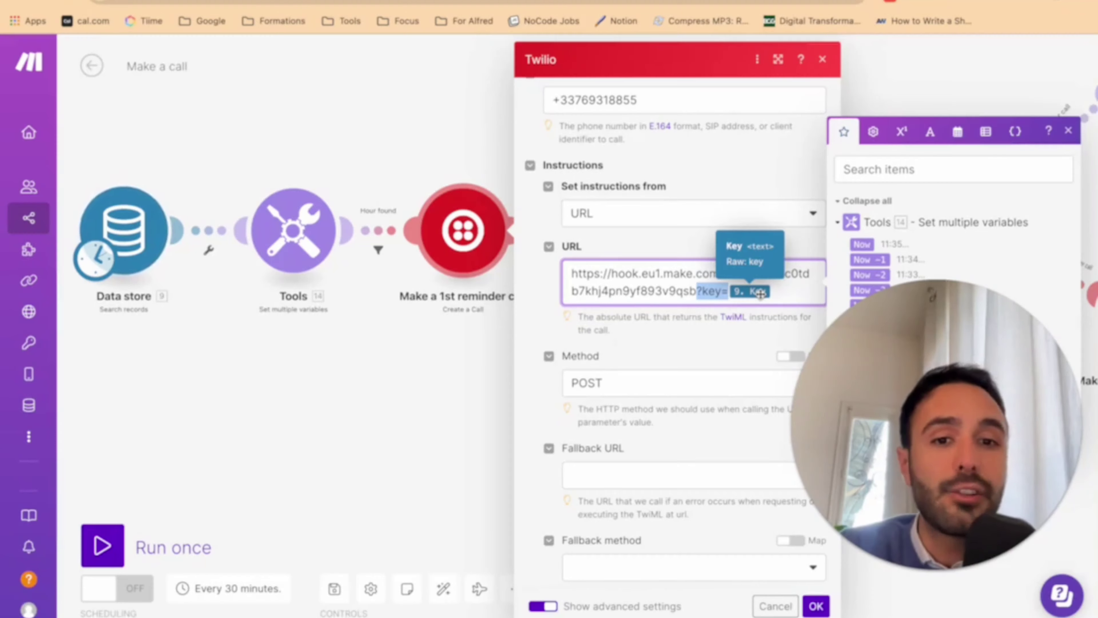
scroll(733, 324, "down", 15)
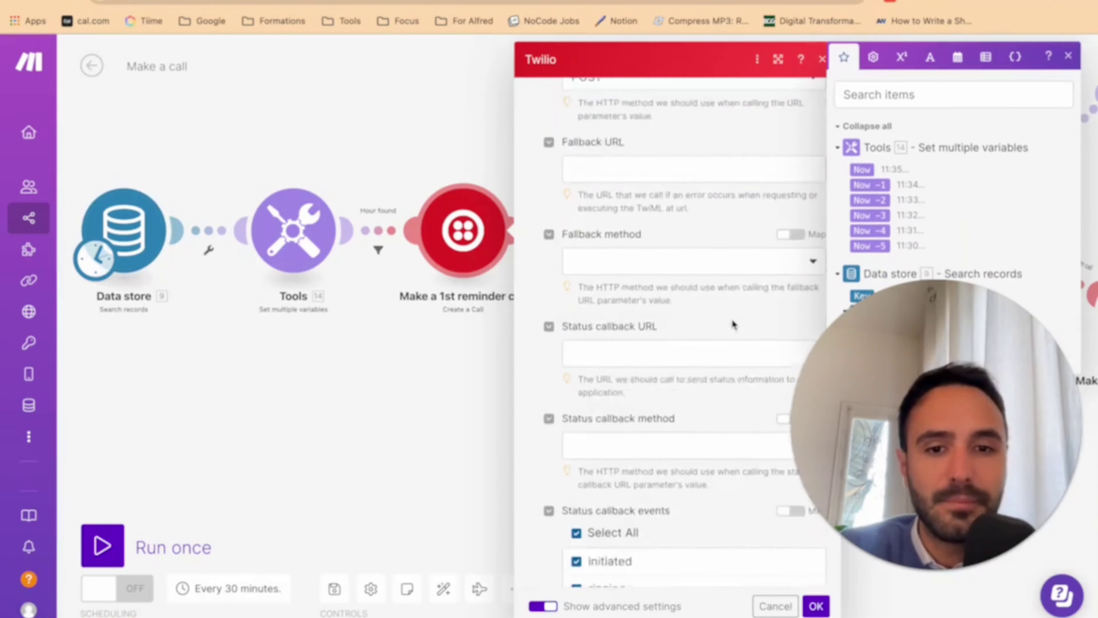
scroll(731, 319, "down", 15)
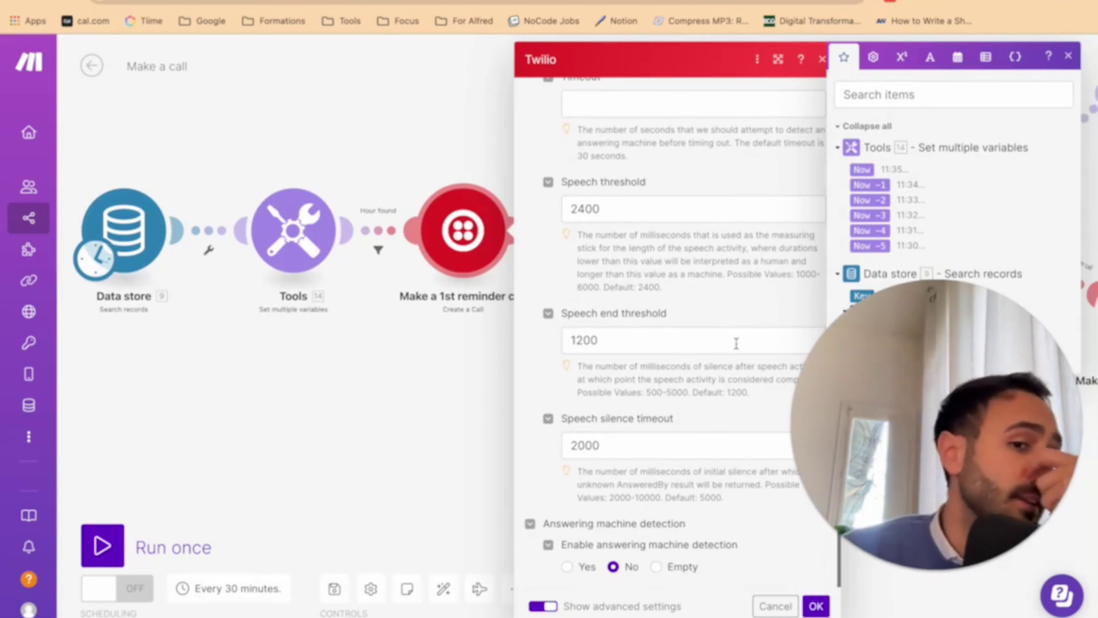
left_click(735, 63)
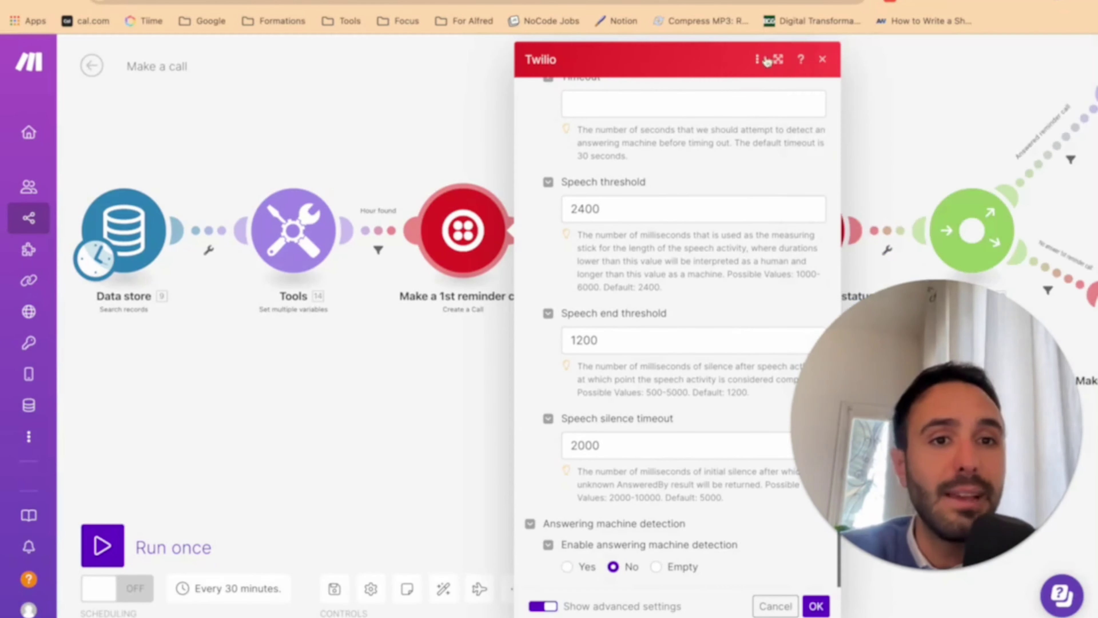
left_click(824, 61)
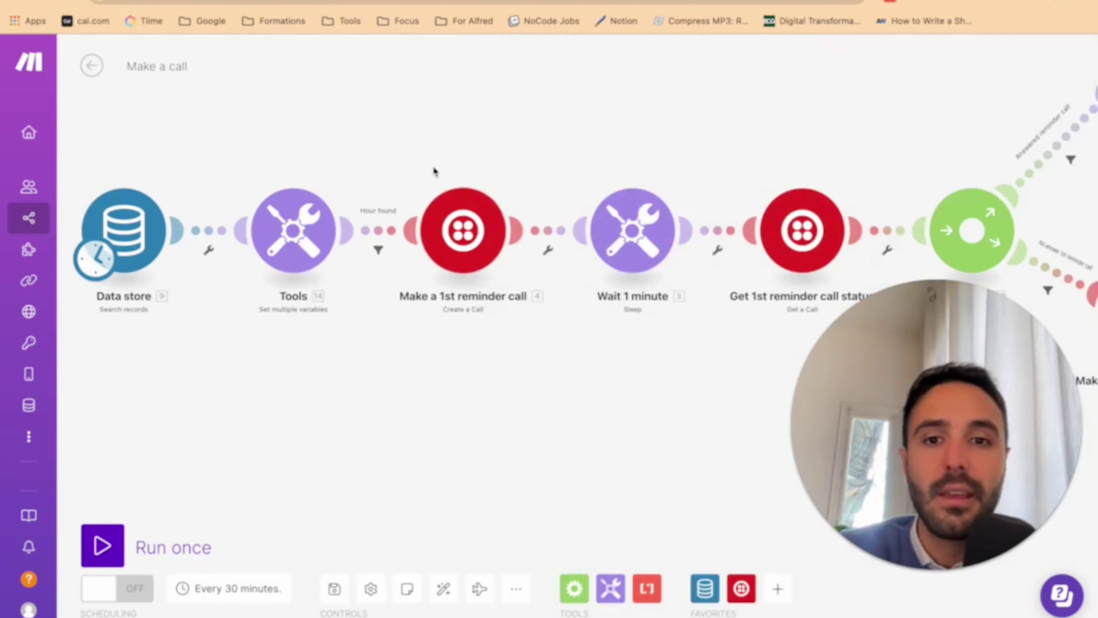
Leave the Make a call scenario with its changes saved, and open the Reminder call scenario for editing
left_click(99, 75)
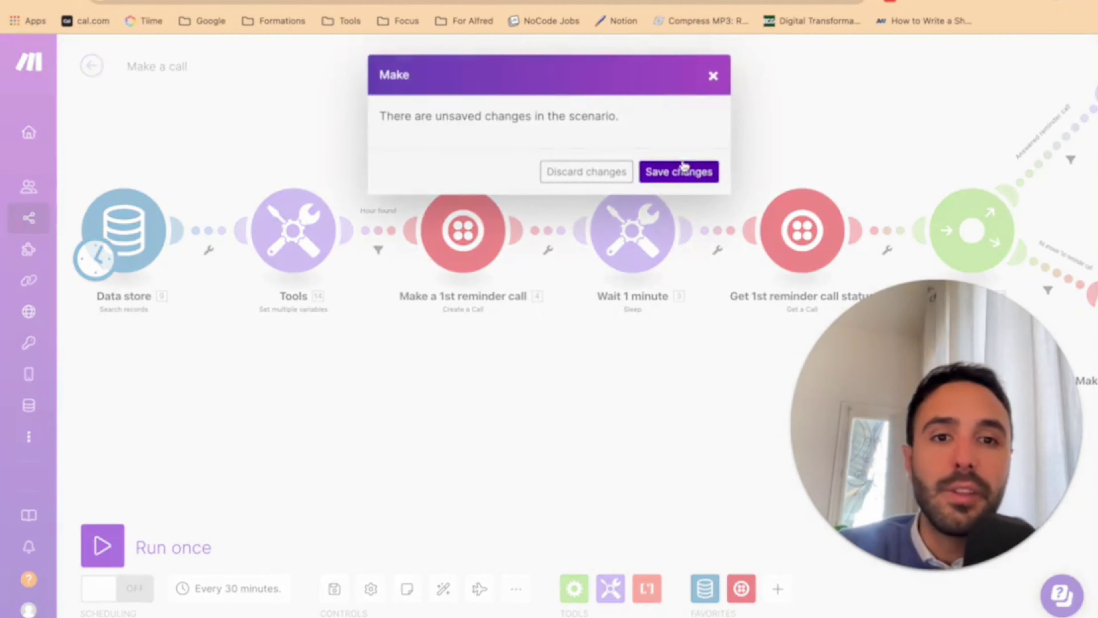
left_click(680, 169)
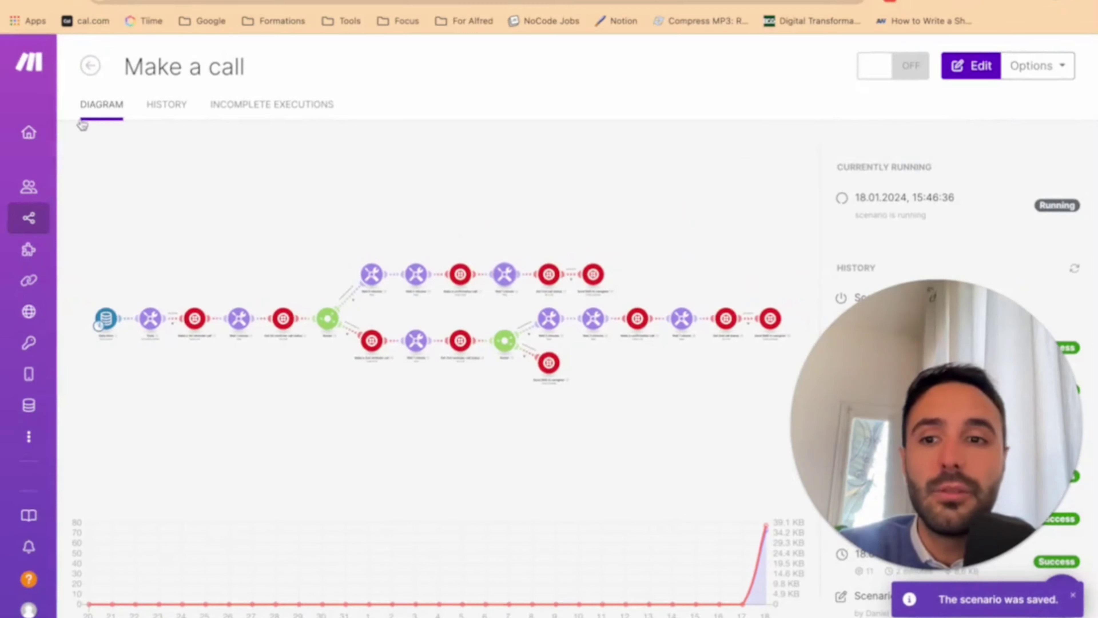
left_click(89, 70)
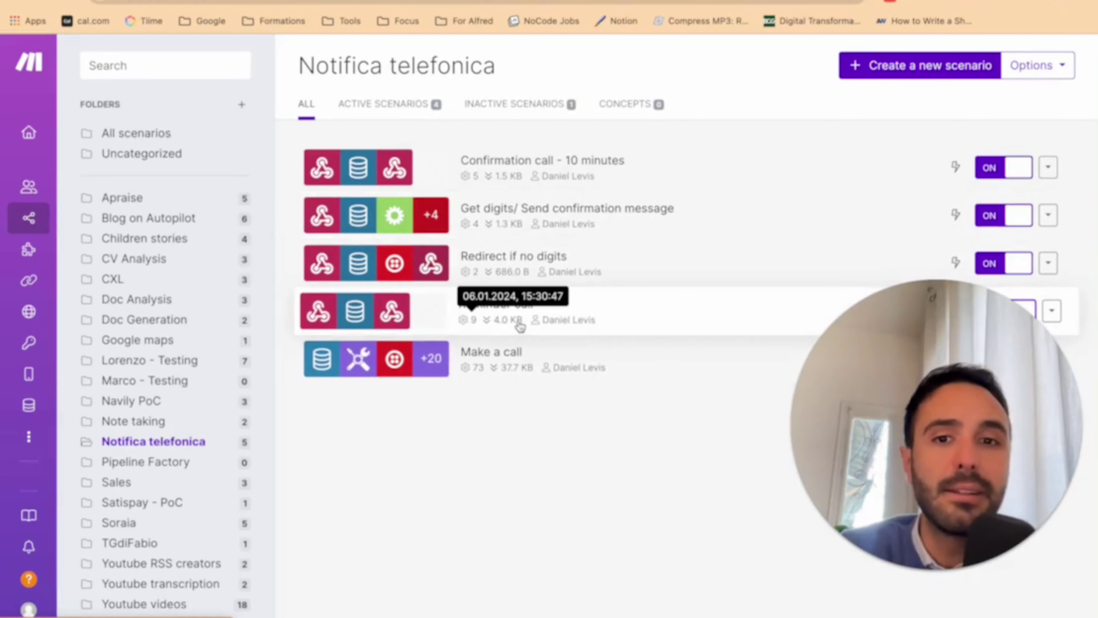
left_click(520, 326)
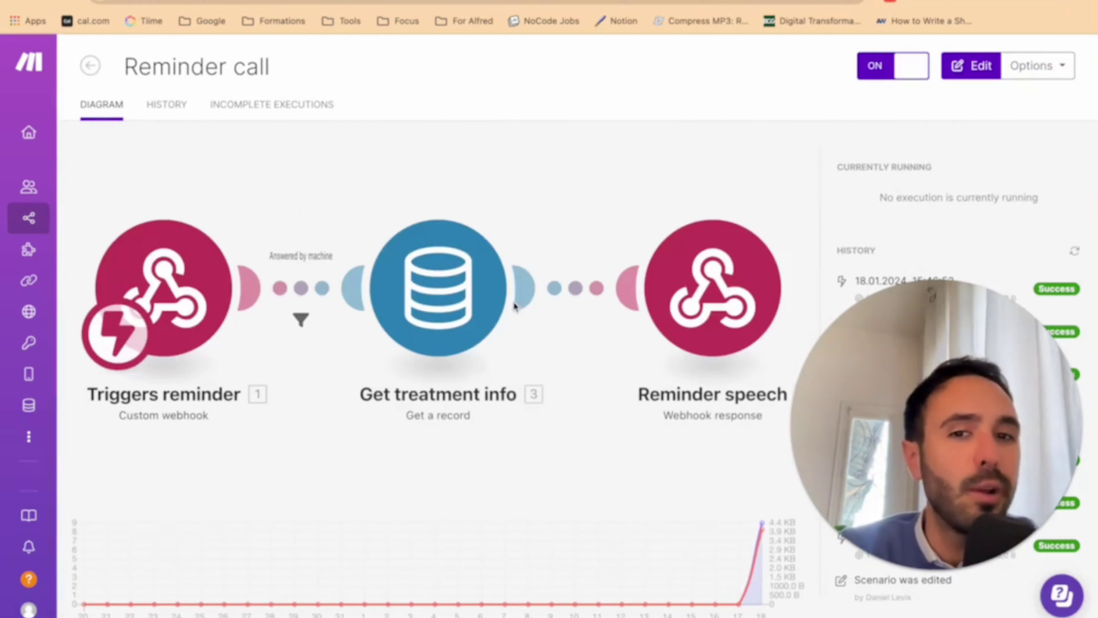
left_click(315, 402)
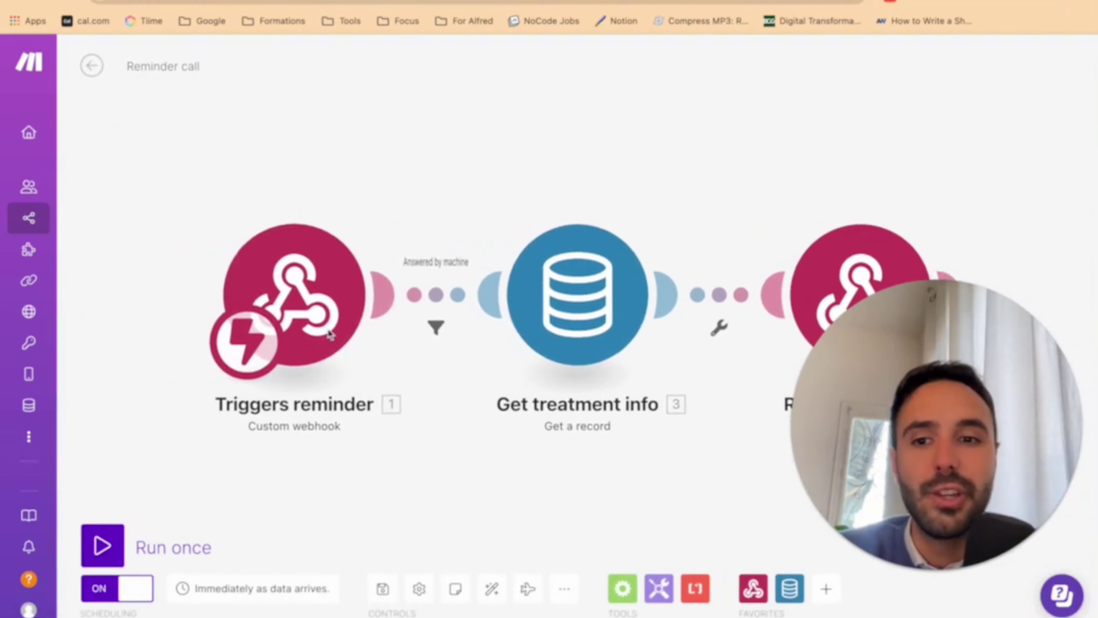
Inspect the webhook address of the Triggers reminder module and close its settings
left_click(294, 303)
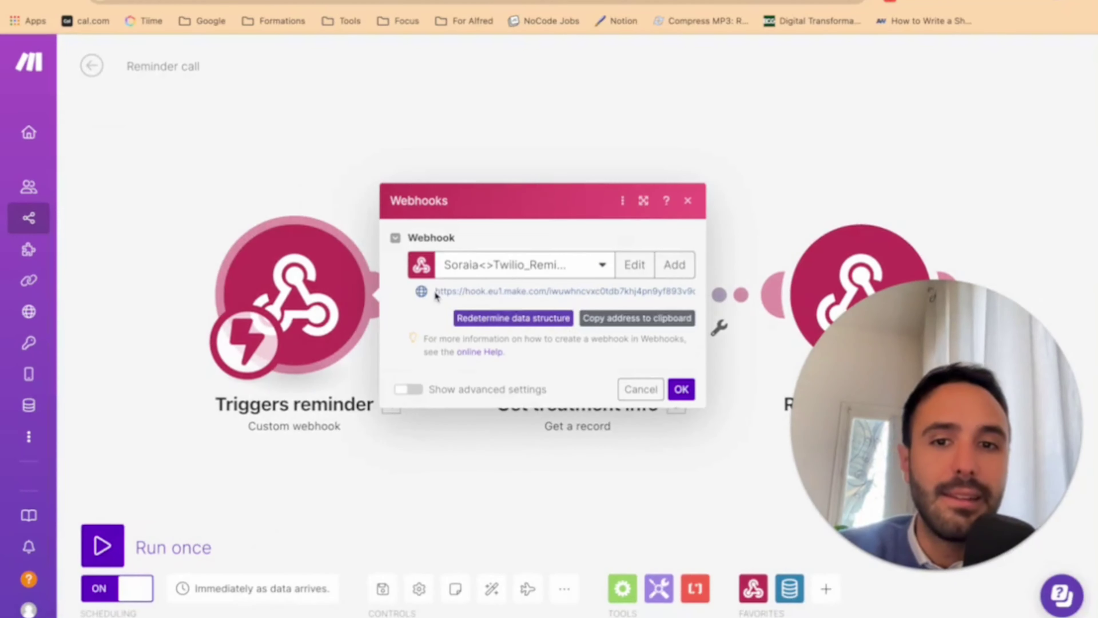
left_click_drag(435, 295, 701, 297)
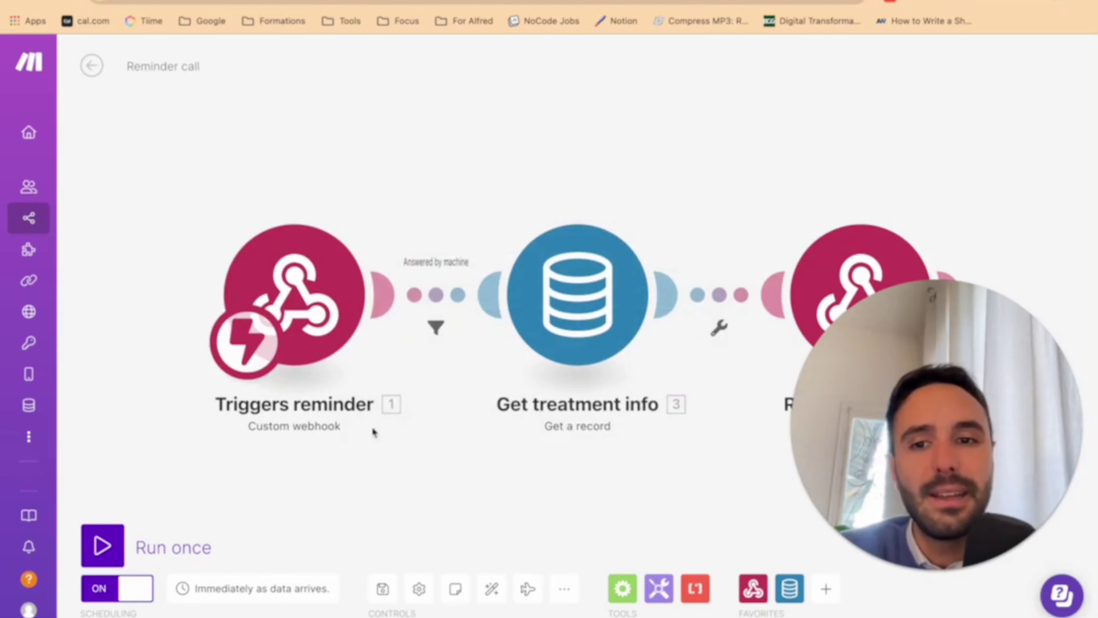
left_click(328, 341)
left_click_drag(660, 293, 698, 303)
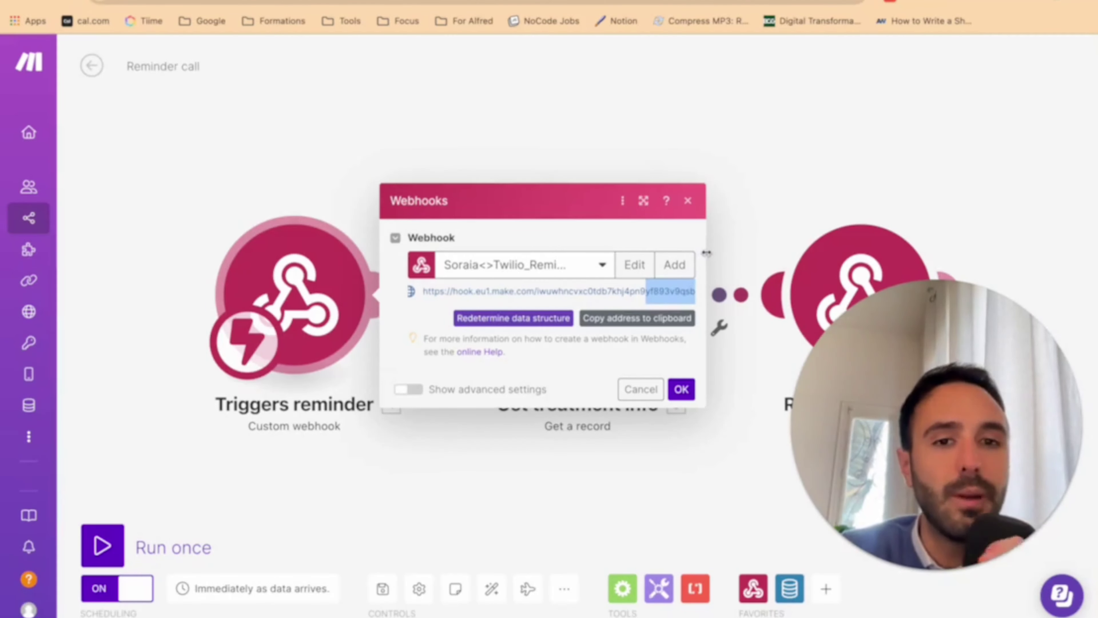
left_click(725, 183)
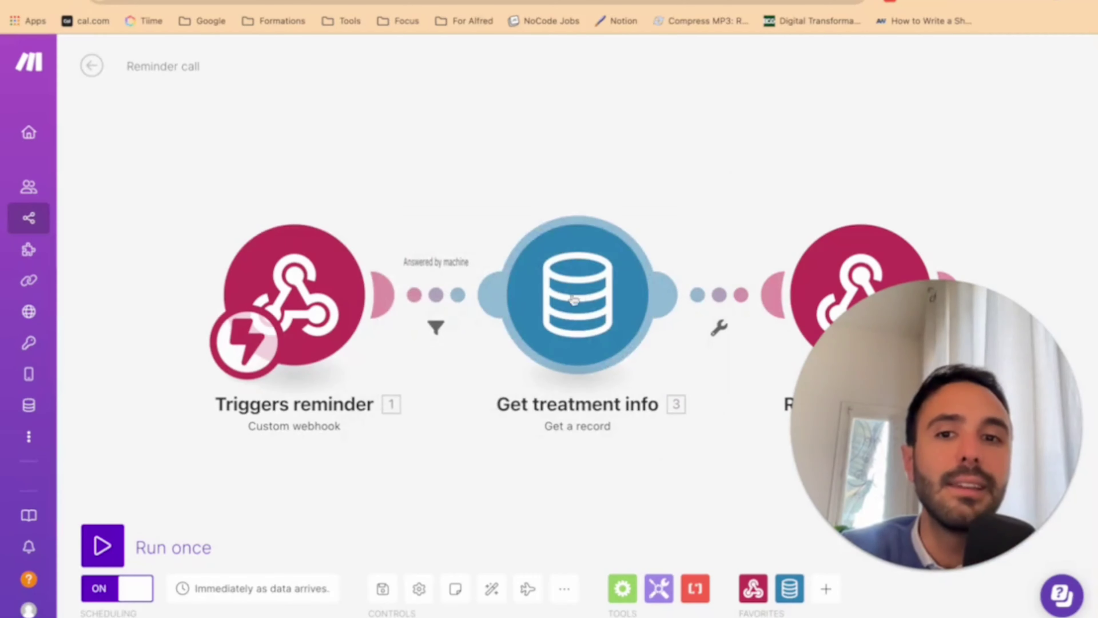
Inspect the Get treatment info module's data store and the webhook key mapped as its record key, and close its settings
left_click(588, 299)
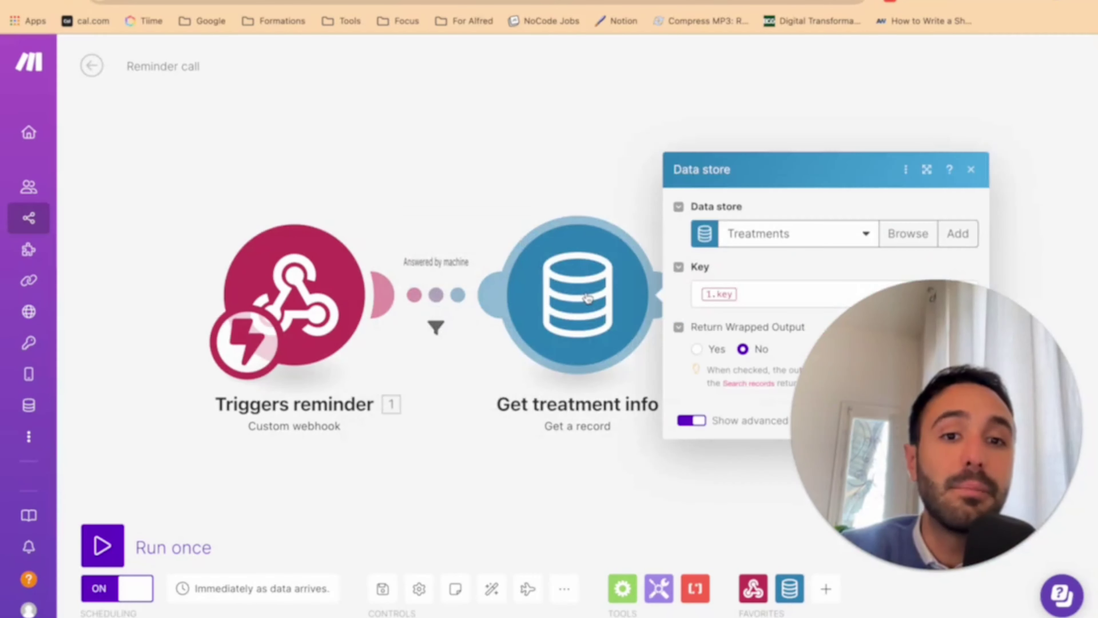
left_click(755, 292)
left_click_drag(759, 301, 685, 296)
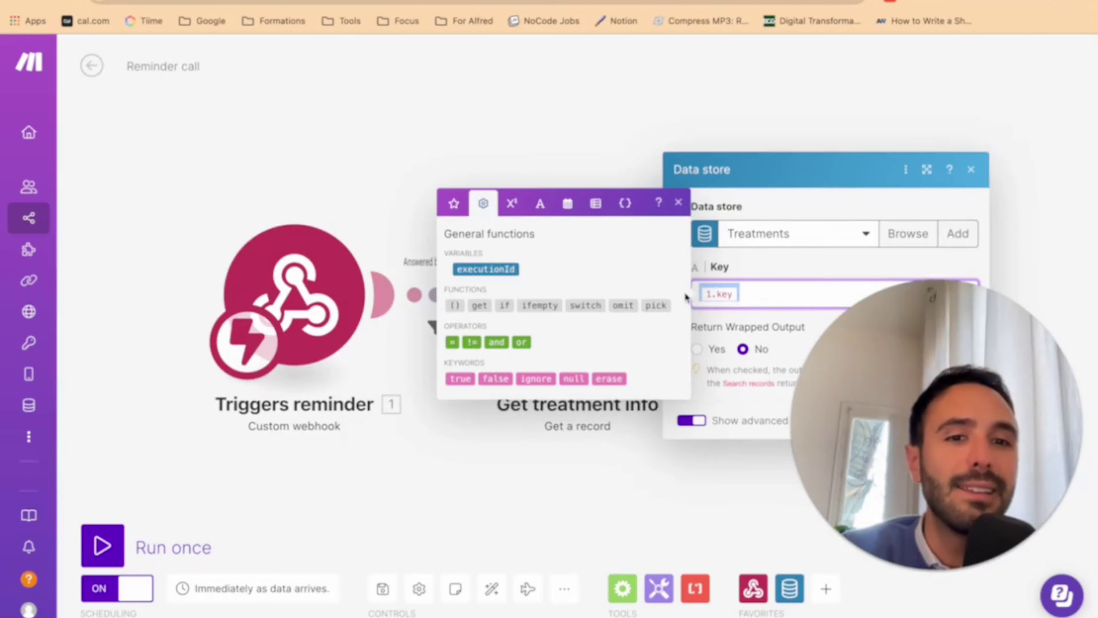
left_click(791, 138)
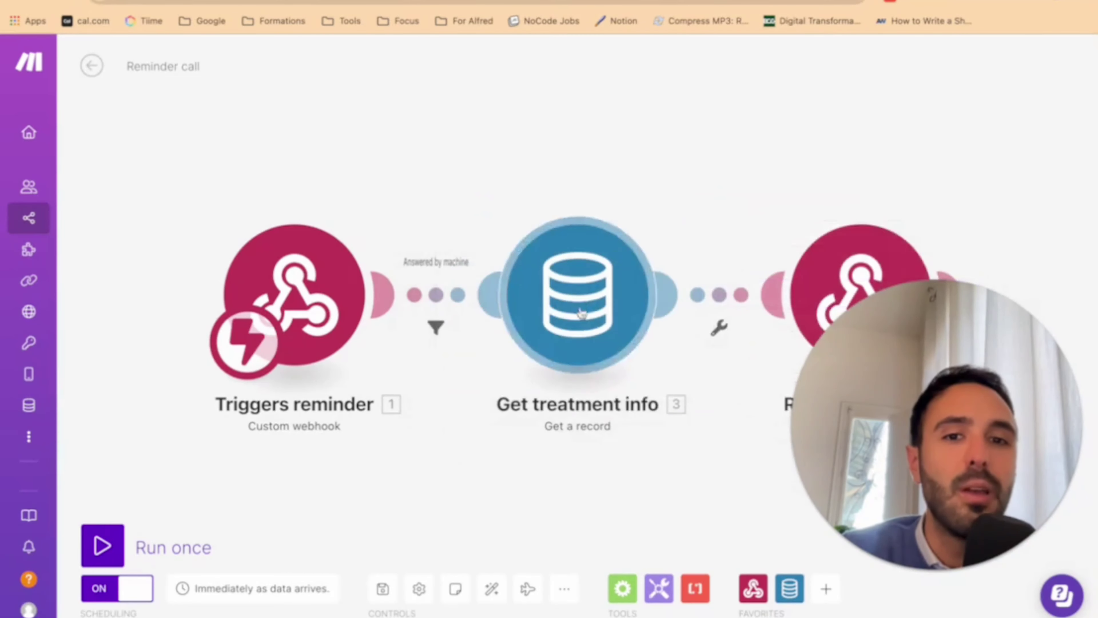
left_click(577, 299)
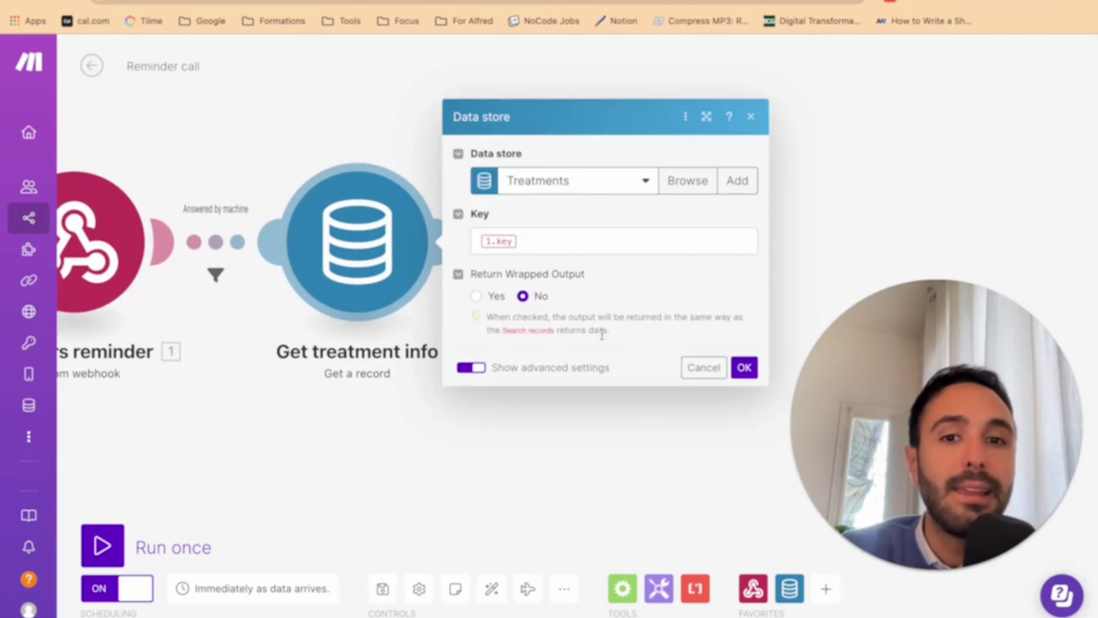
left_click(613, 475)
Open the Reminder speech webhook response and examine its body, highlighting the whole XML response, the it-IT language and the Polly.Adriano-Neural voice
left_click(640, 242)
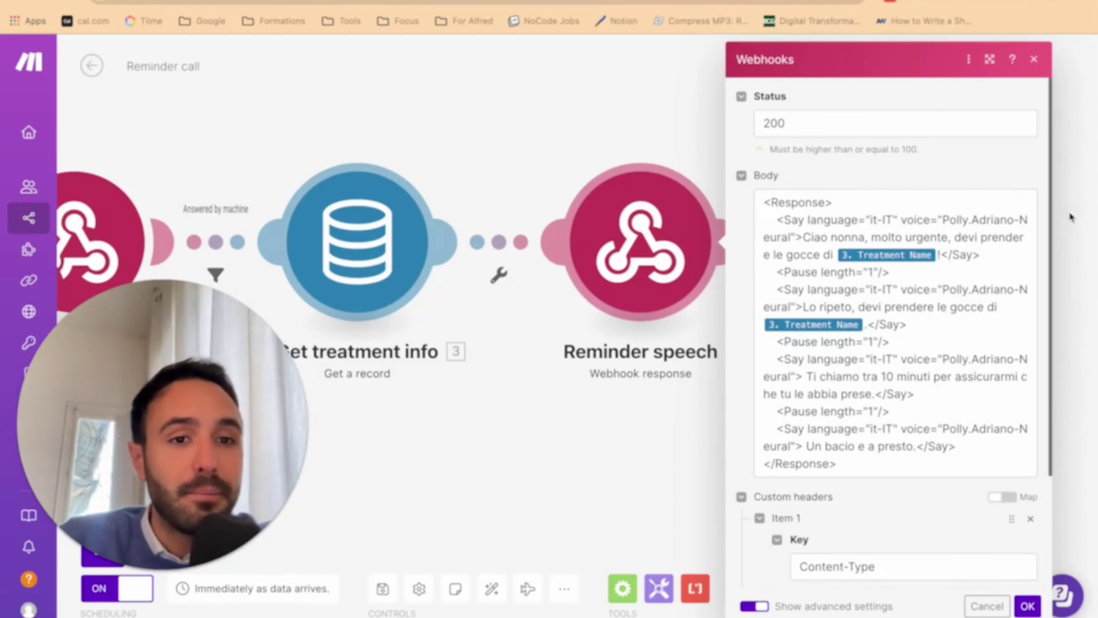
left_click_drag(769, 203, 1013, 448)
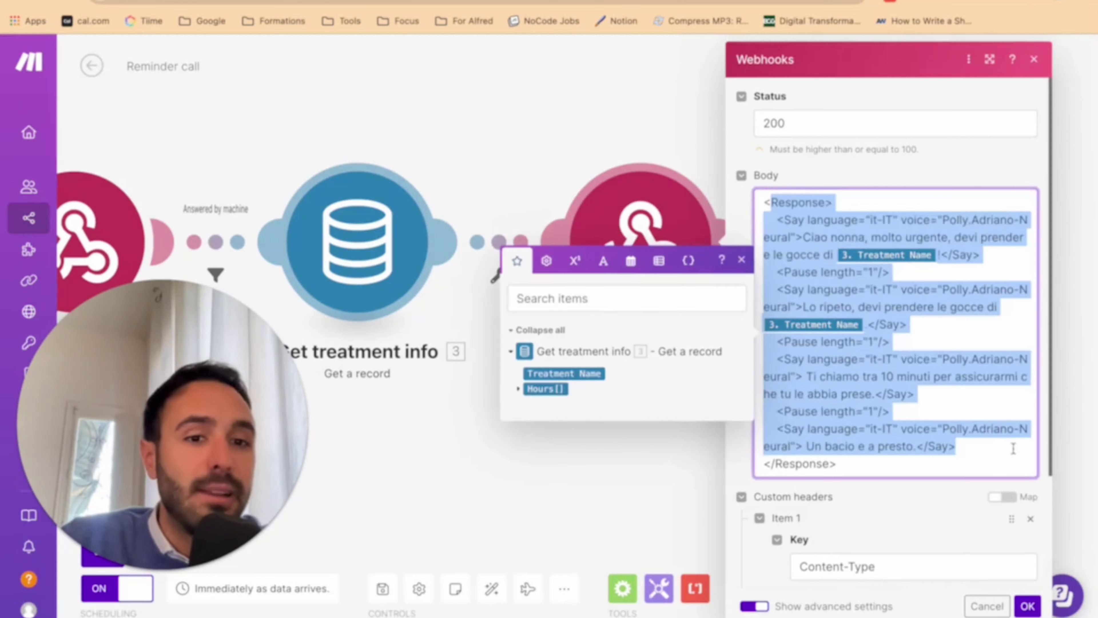
left_click(893, 459)
left_click_drag(863, 463, 776, 191)
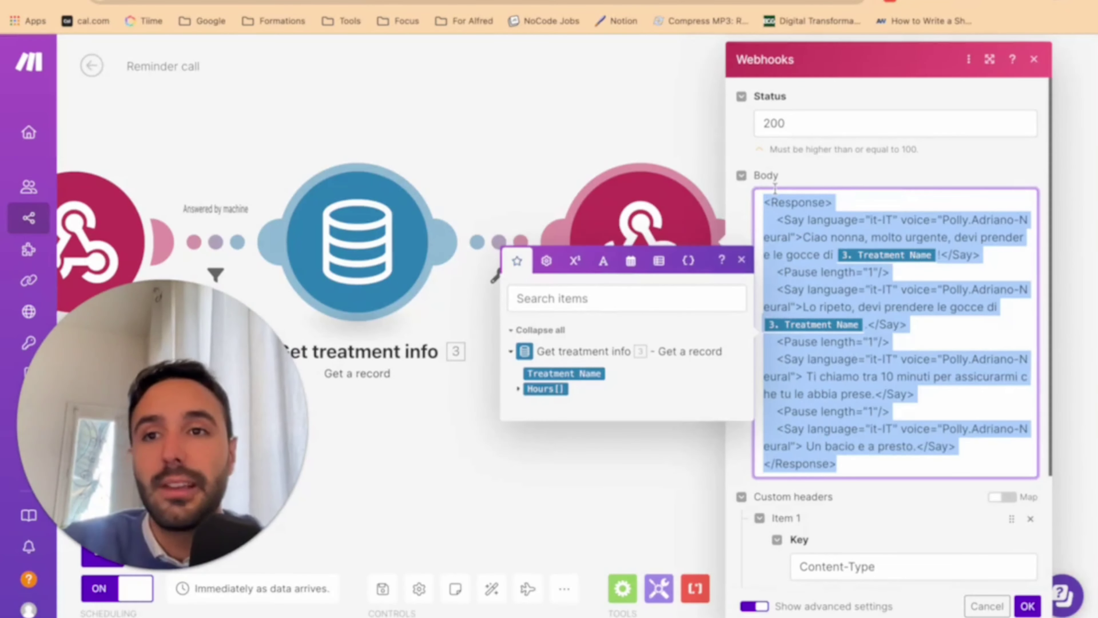
left_click(792, 224)
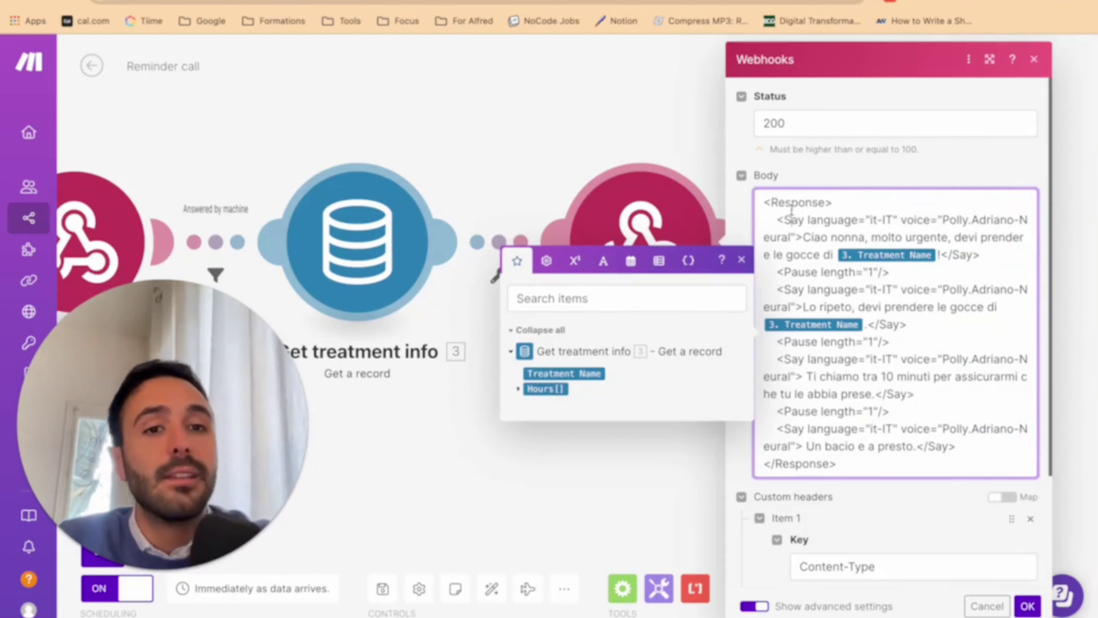
left_click_drag(792, 220, 889, 220)
left_click(891, 219)
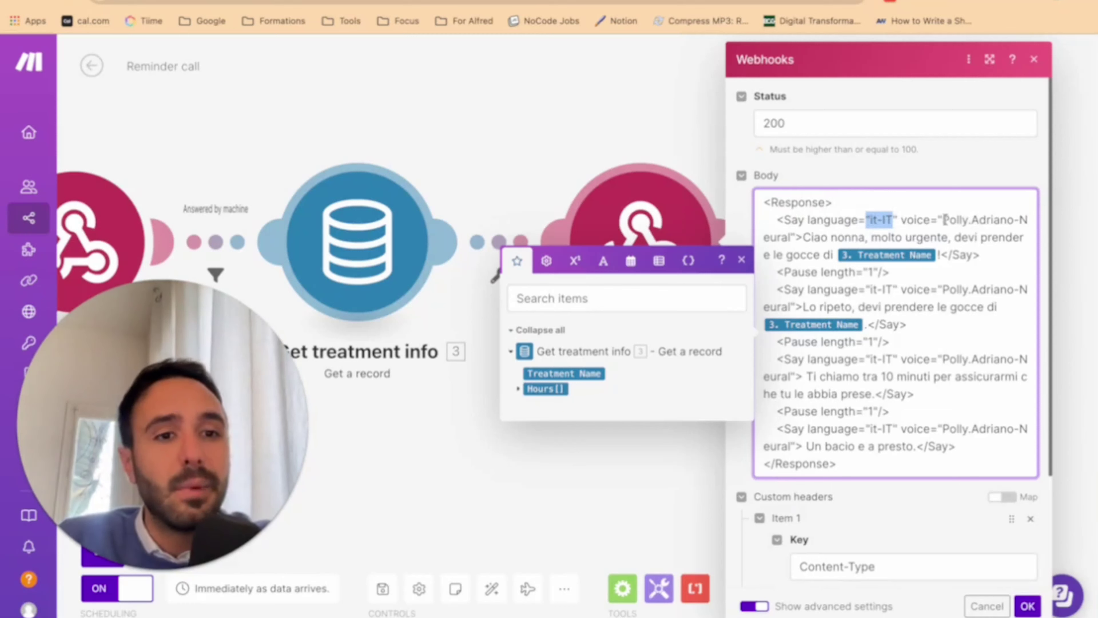
left_click_drag(978, 221, 1029, 221)
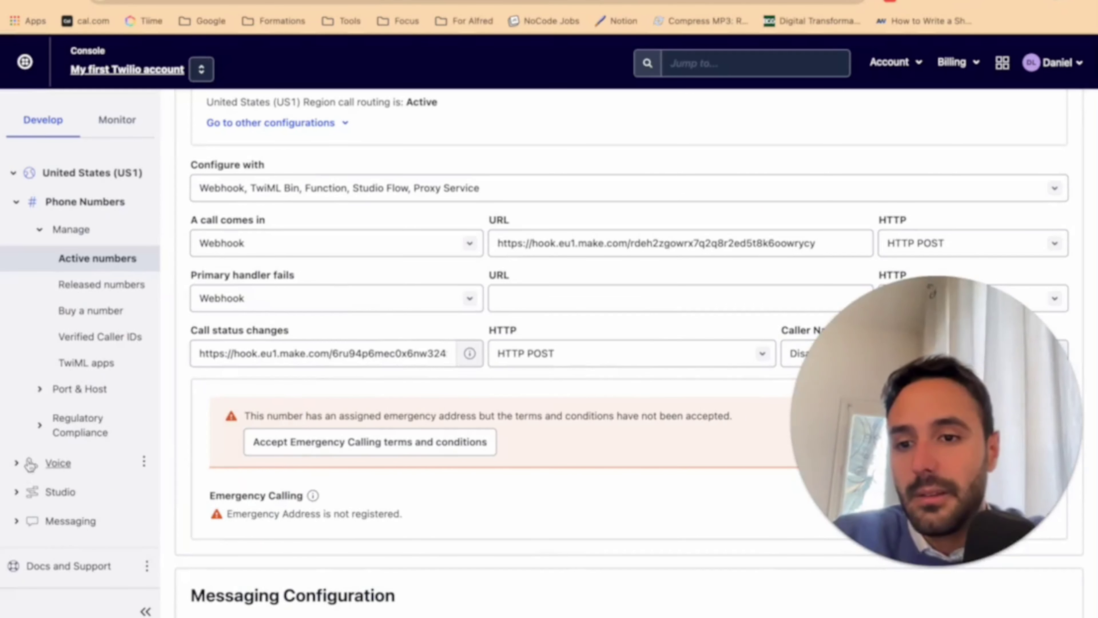
Switch to the Twilio console, open the Voice text-to-speech settings, and look through the available languages and voices
left_click(30, 464)
scroll(65, 346, "down", 5)
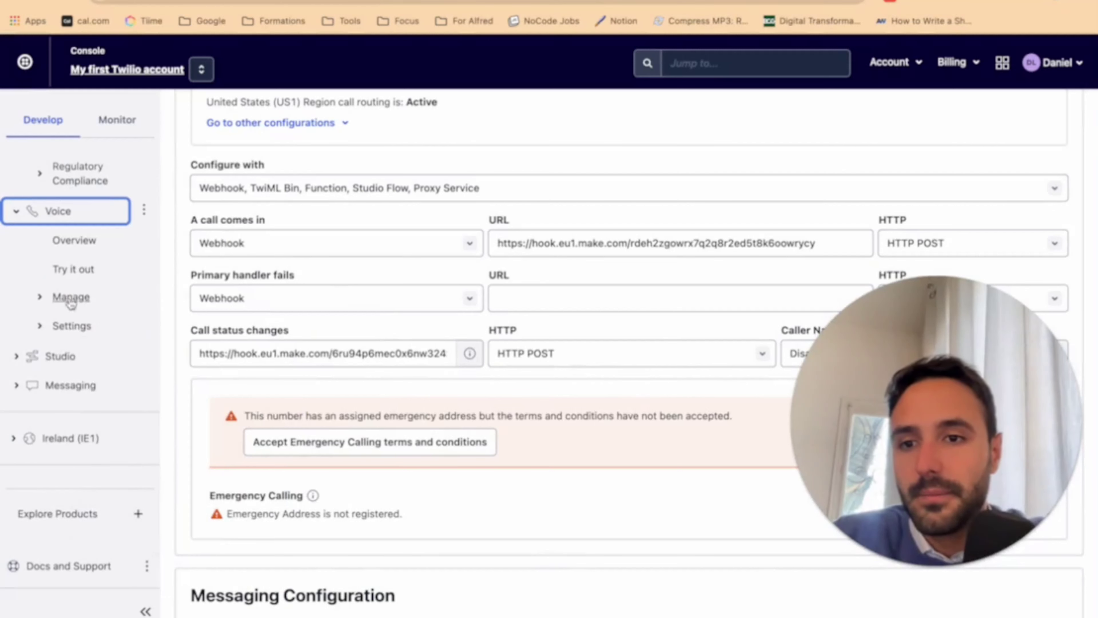
left_click(71, 325)
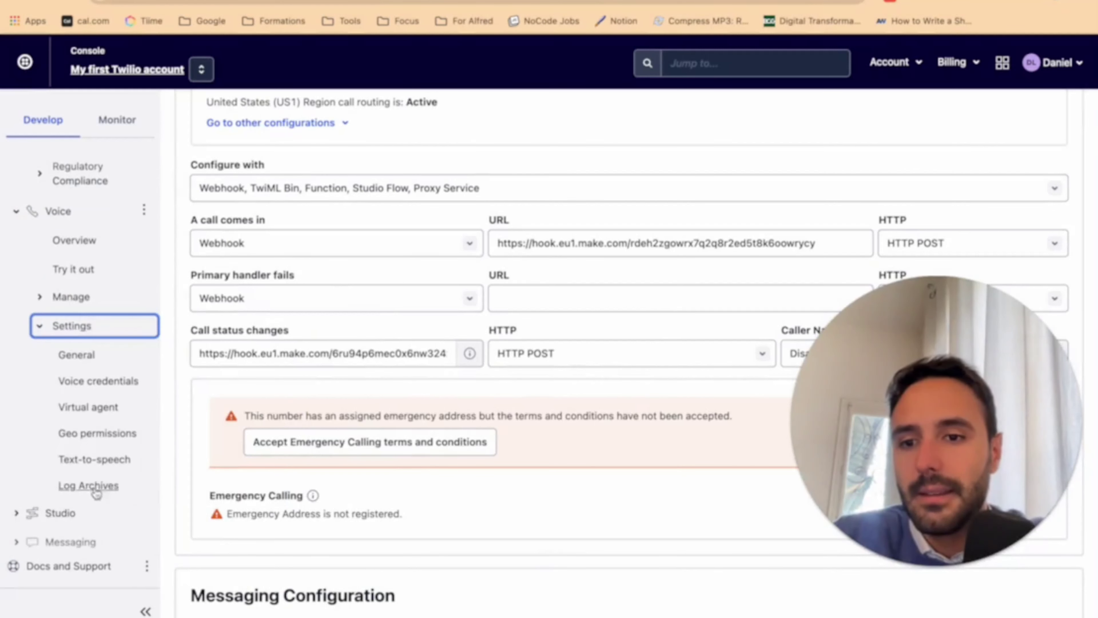
left_click(92, 459)
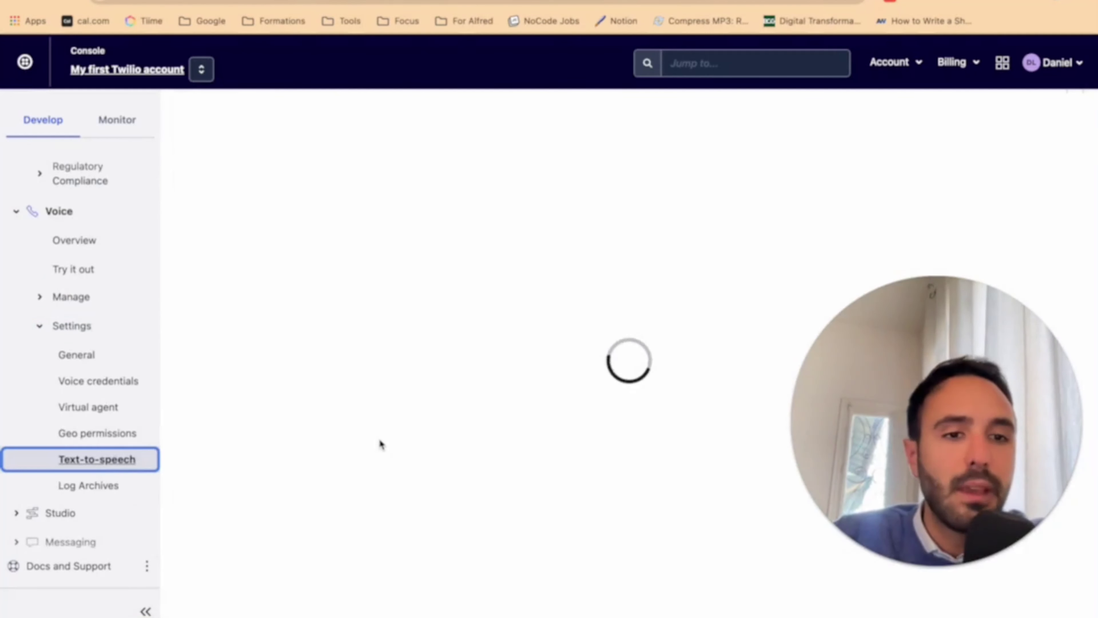
scroll(415, 396, "down", 10)
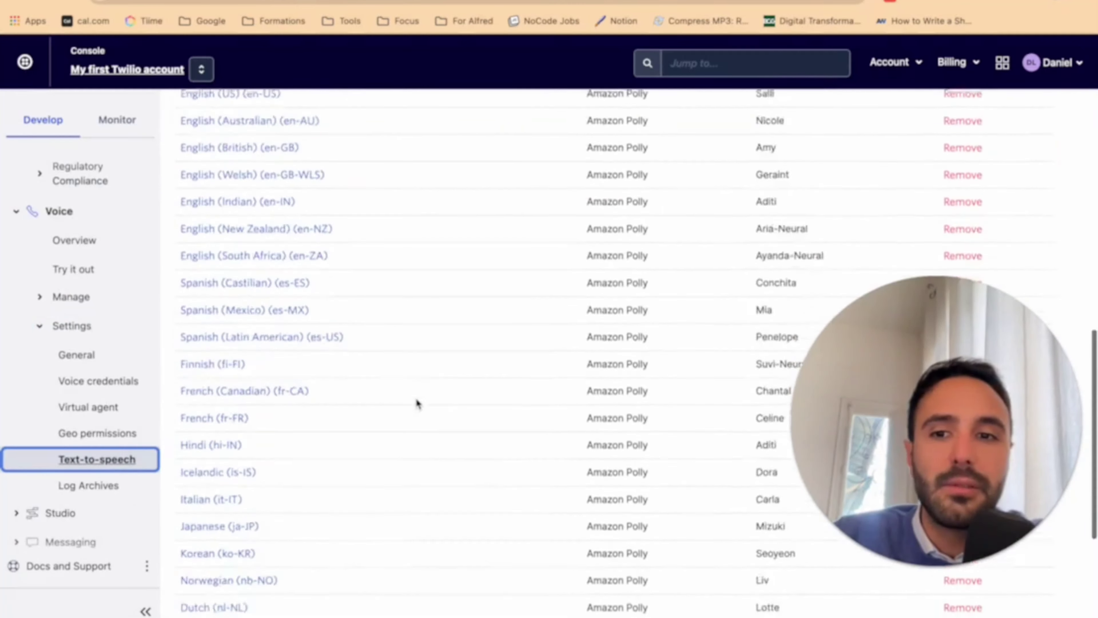
scroll(416, 403, "down", 5)
scroll(416, 403, "up", 2)
scroll(416, 403, "down", 2)
scroll(417, 403, "up", 15)
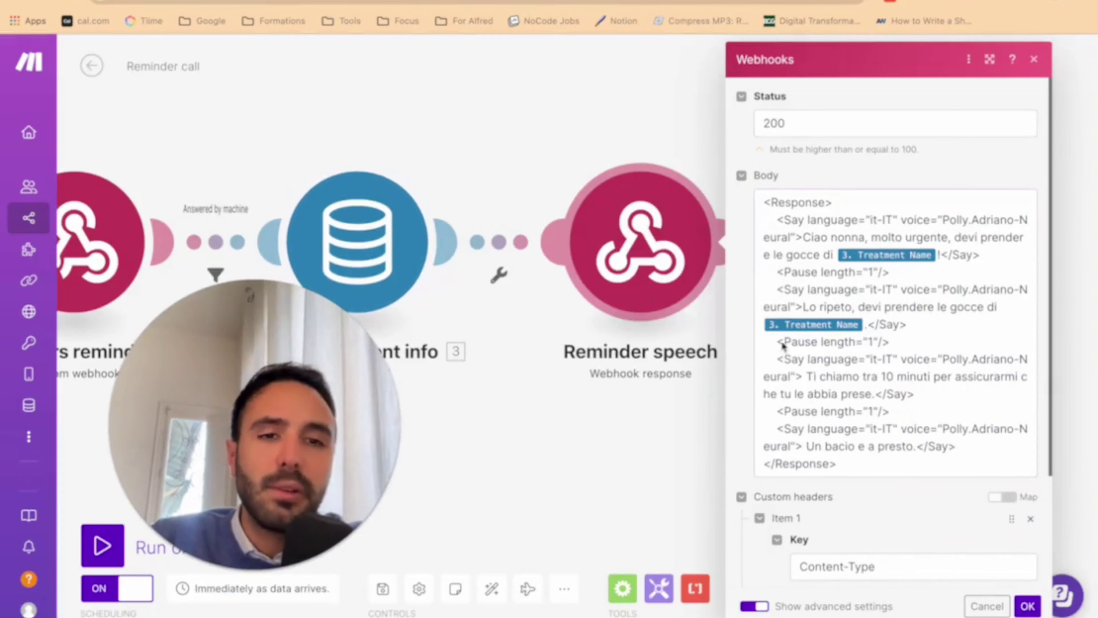
Return to Make and review the Reminder speech response's spoken message, its Treatment Name variable and the Content-Type custom header
left_click(788, 221)
left_click_drag(788, 221, 978, 321)
left_click(840, 229)
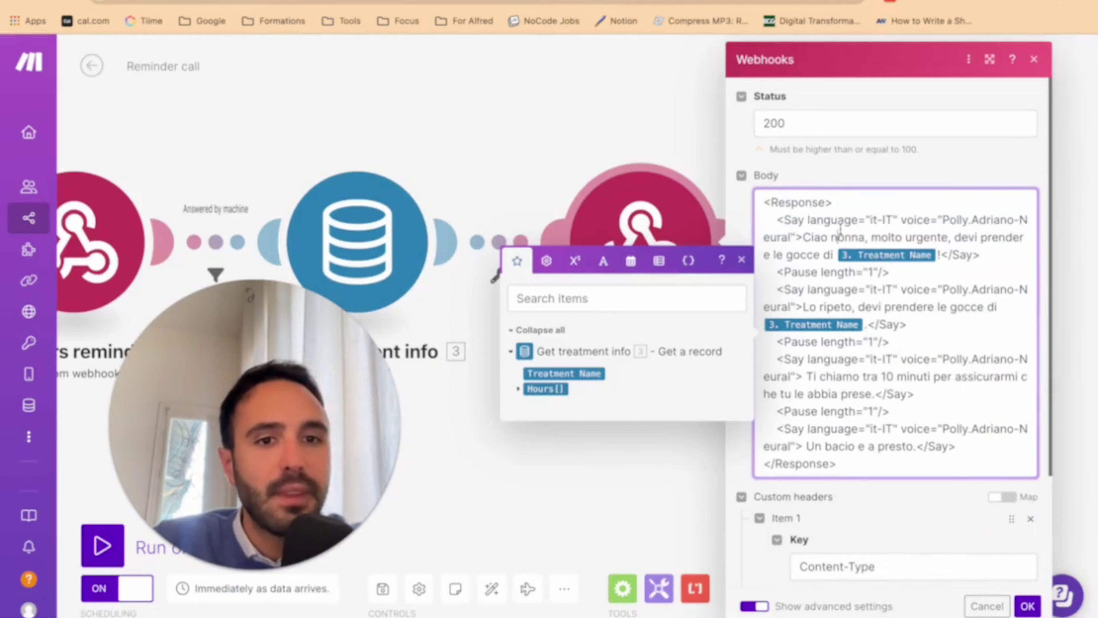
left_click_drag(803, 237, 941, 255)
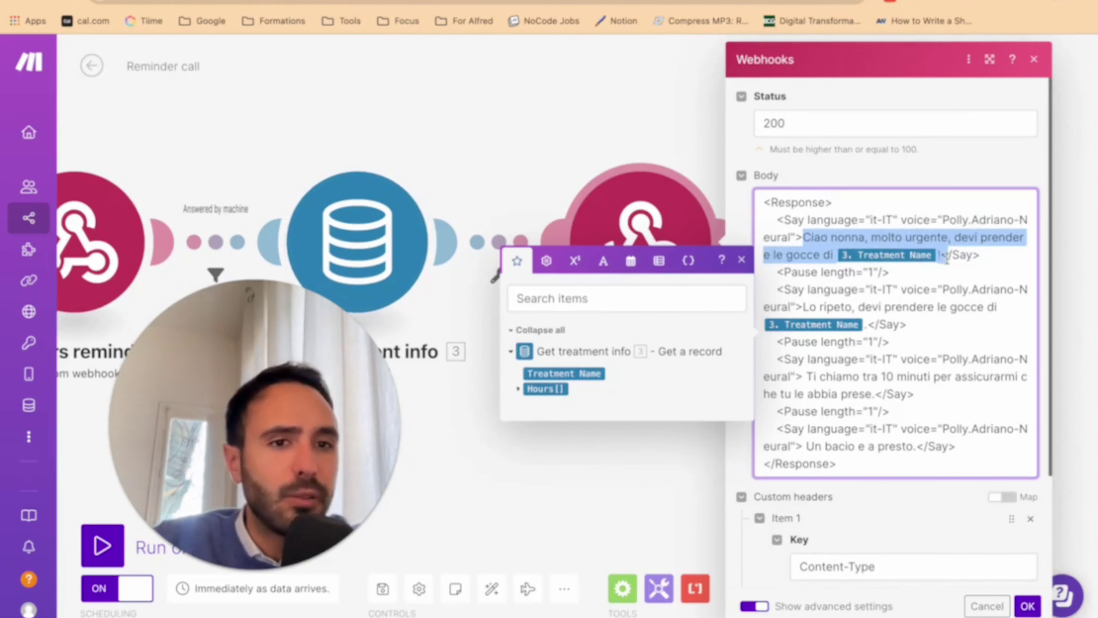
left_click(943, 256)
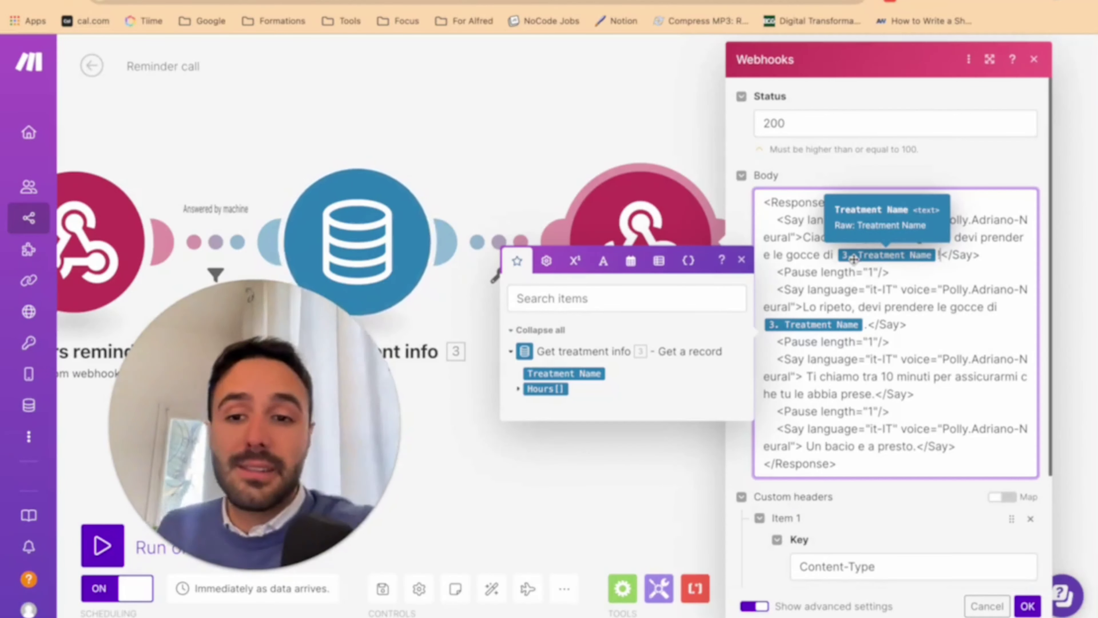
scroll(858, 394, "down", 3)
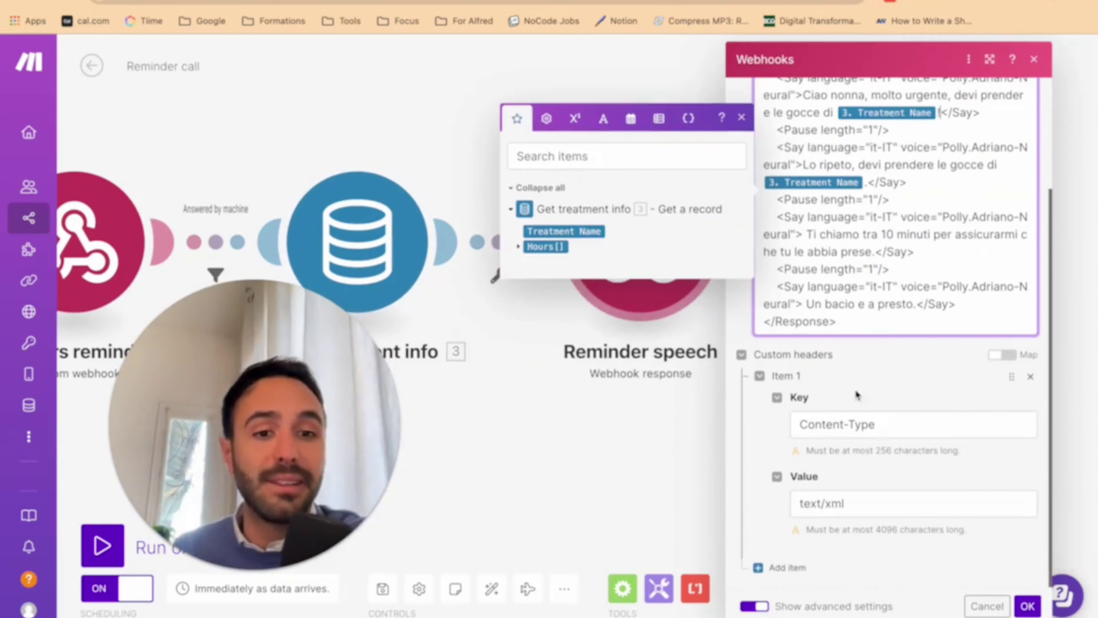
left_click(874, 371)
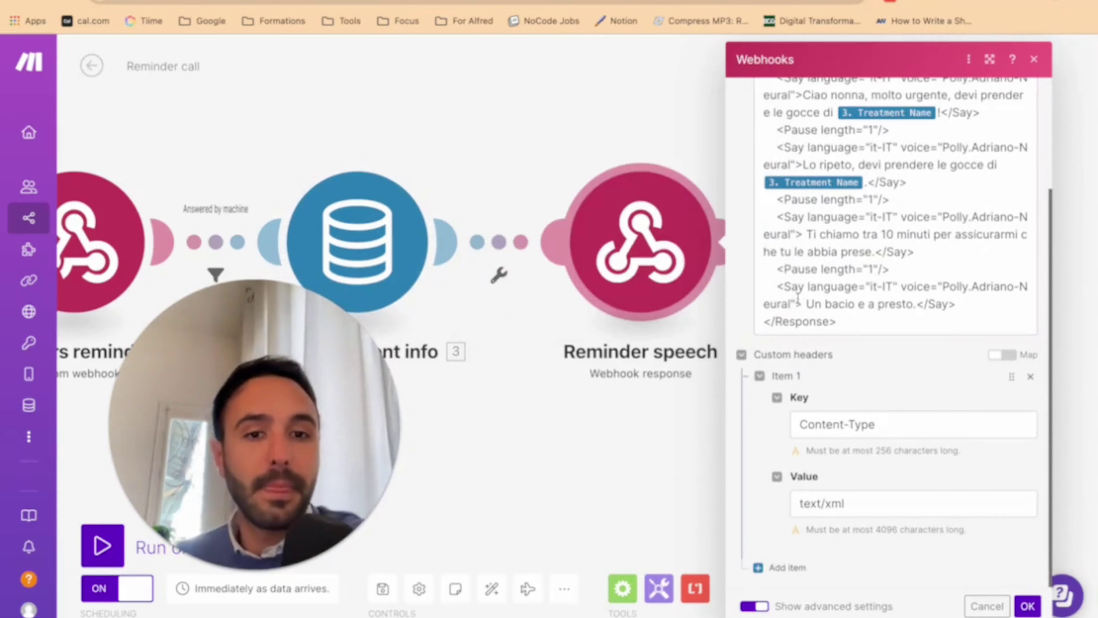
Close the Reminder speech webhook response, reopen it for another look at its body, and close it again
left_click(1033, 60)
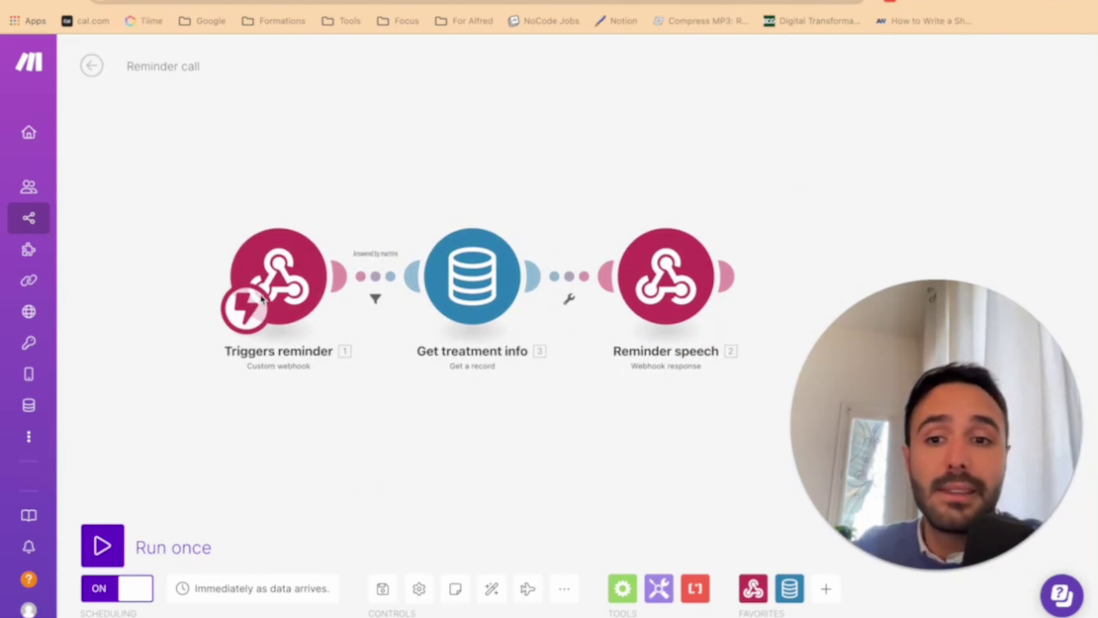
left_click(681, 311)
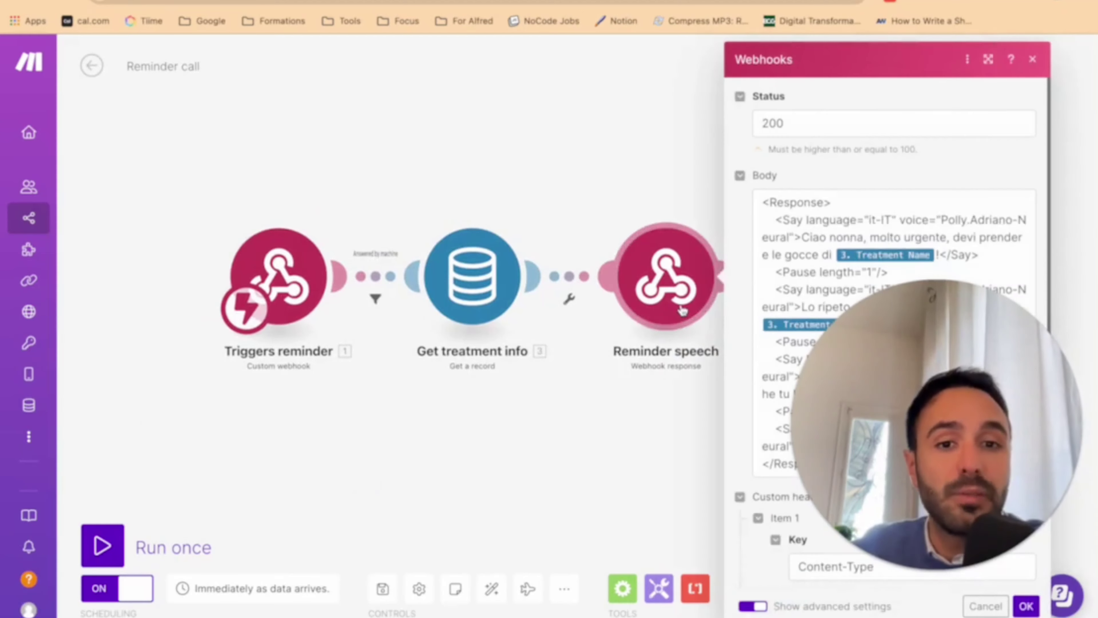
key("Escape")
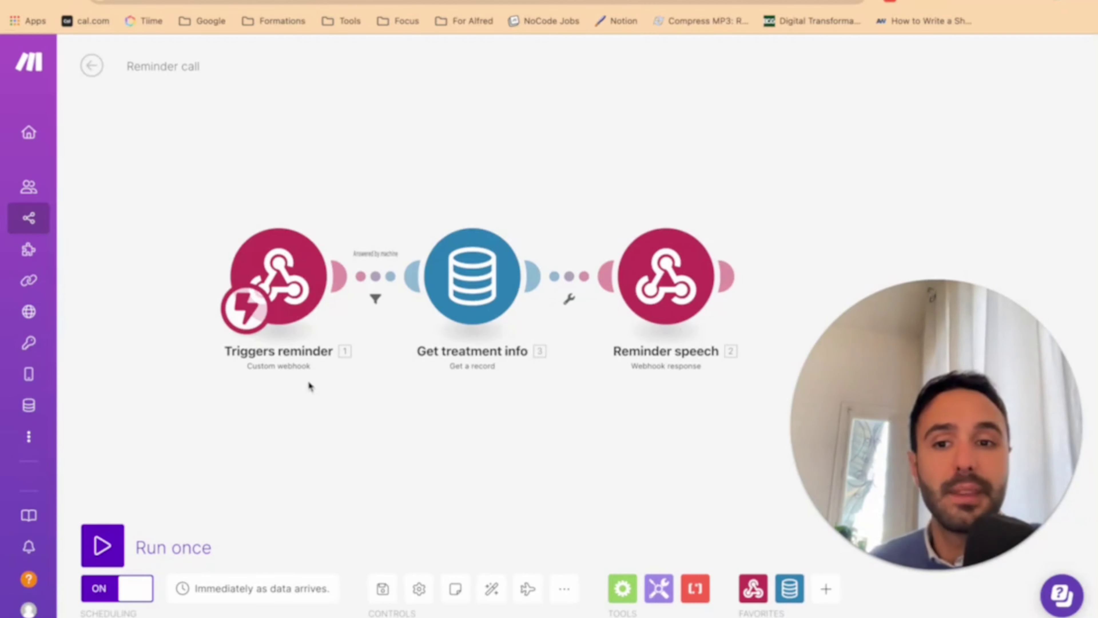
Leave the Reminder call scenario and open the Make a call scenario from the Notifica telefonica folder for editing
left_click(92, 65)
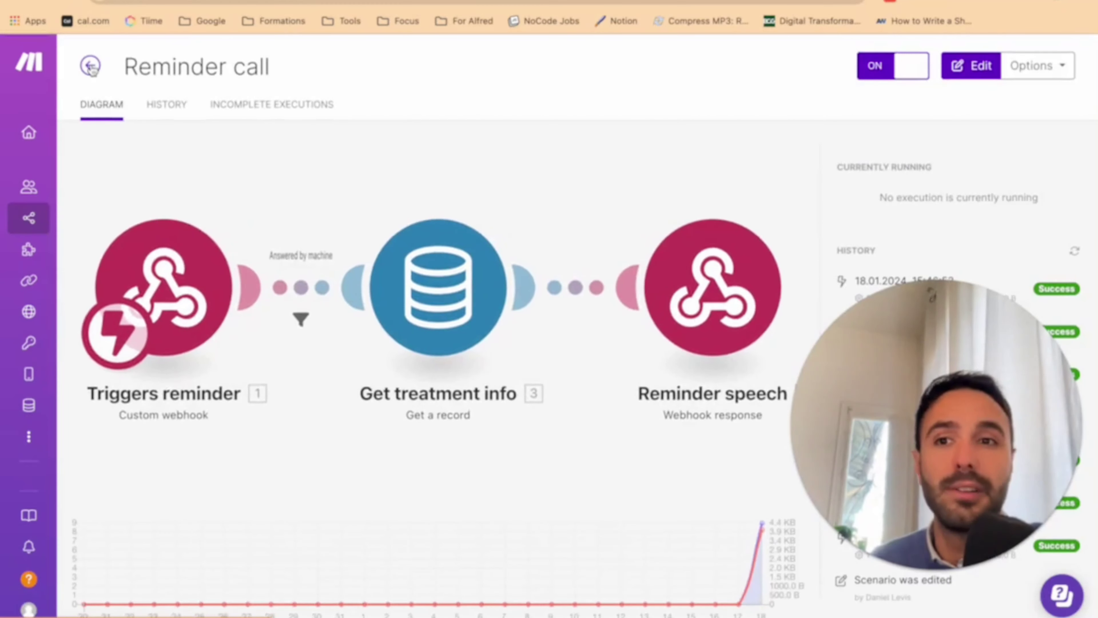
left_click(91, 65)
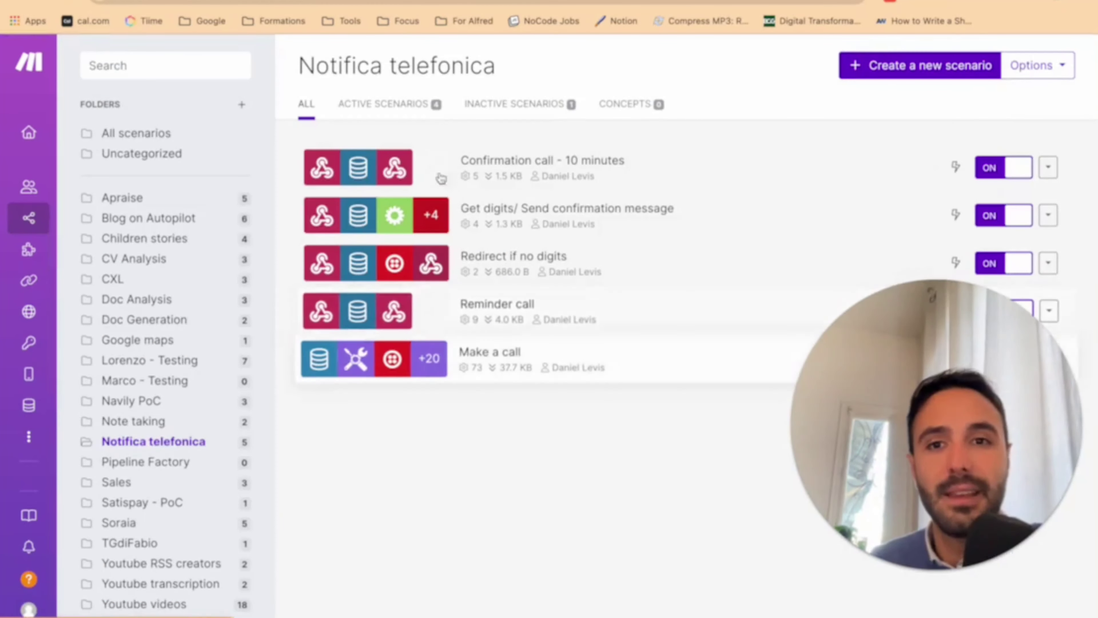
left_click(519, 363)
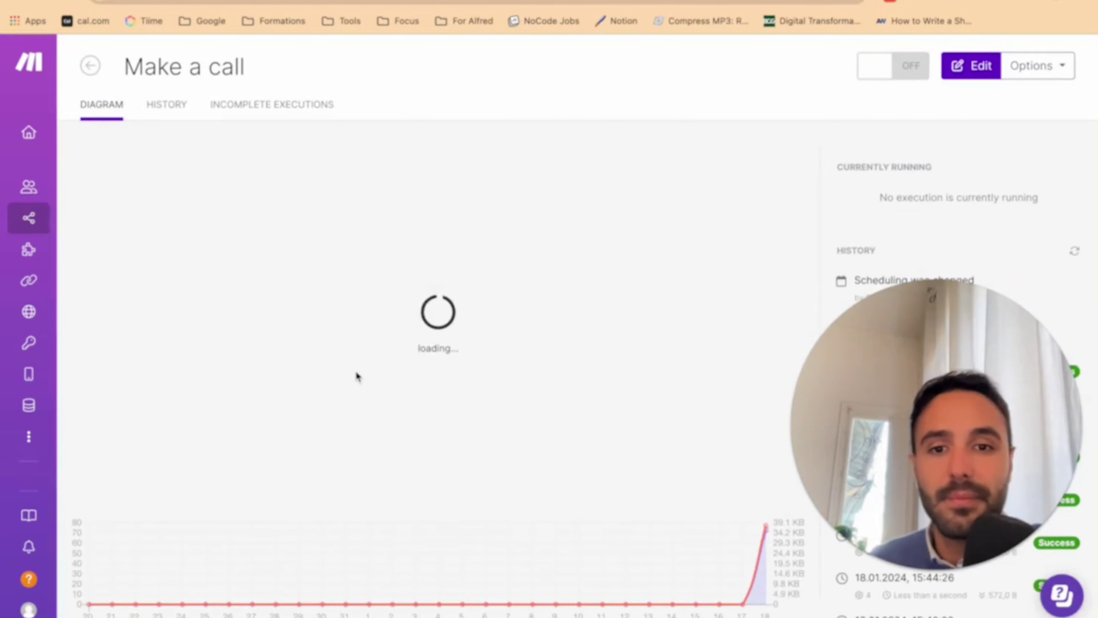
left_click(286, 376)
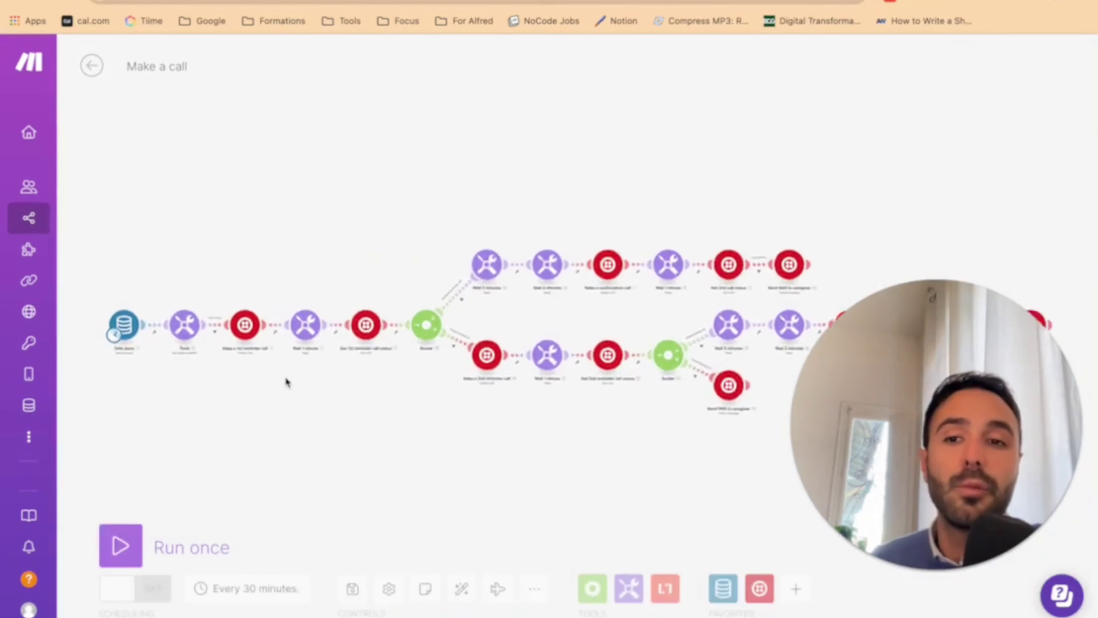
Check the delay in the Wait 1 minute module following the first reminder call and close its settings
left_click_drag(259, 384, 350, 395)
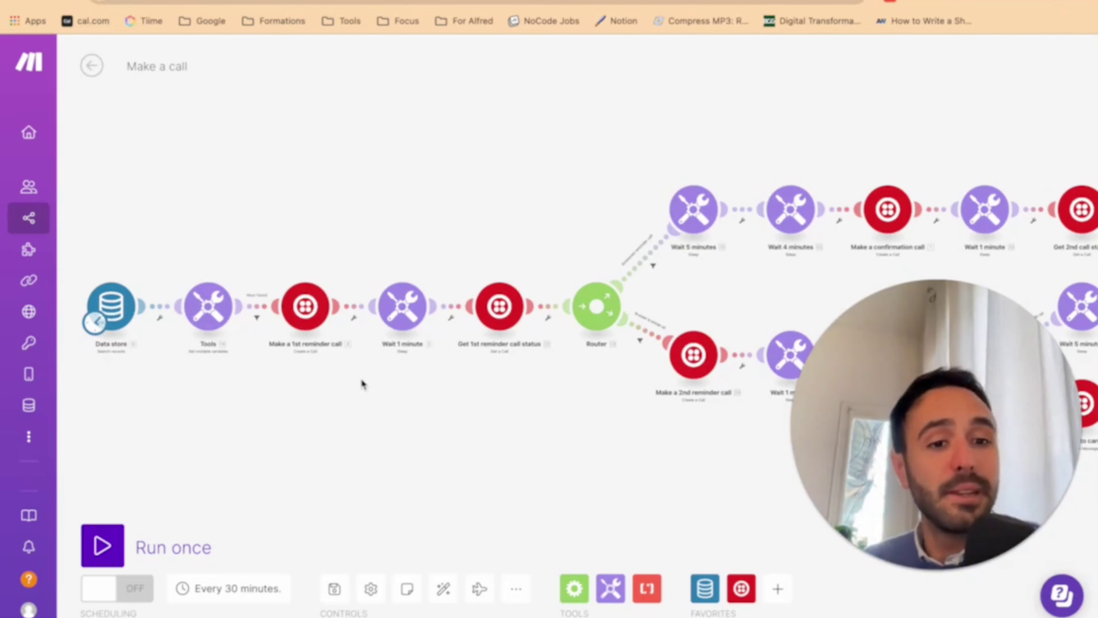
scroll(401, 379, "up", 2)
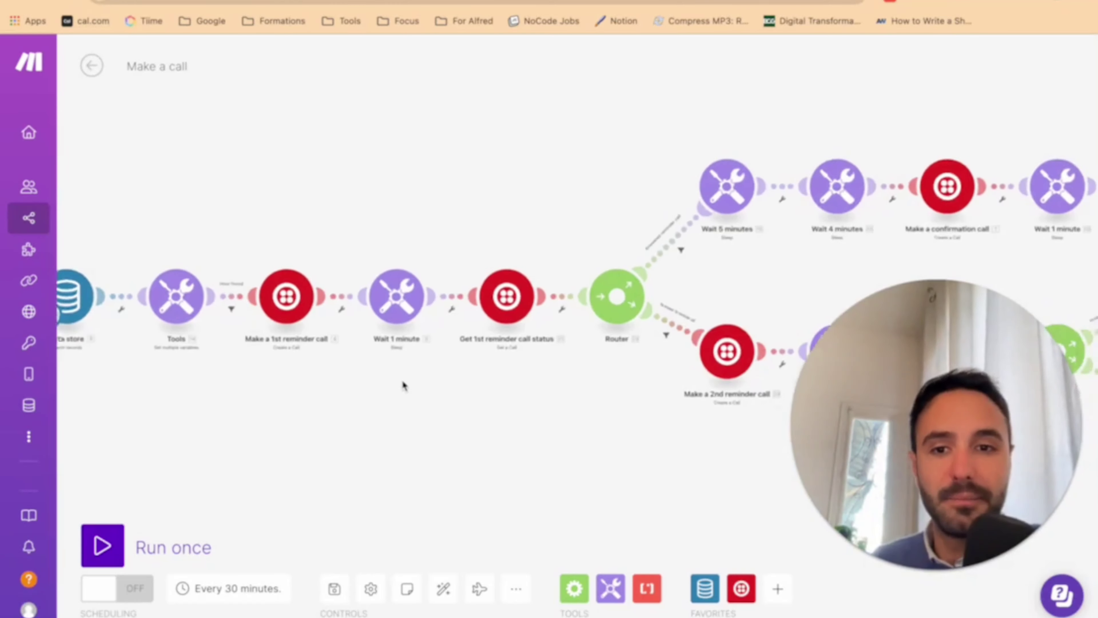
left_click_drag(402, 379, 277, 397)
left_click(280, 308)
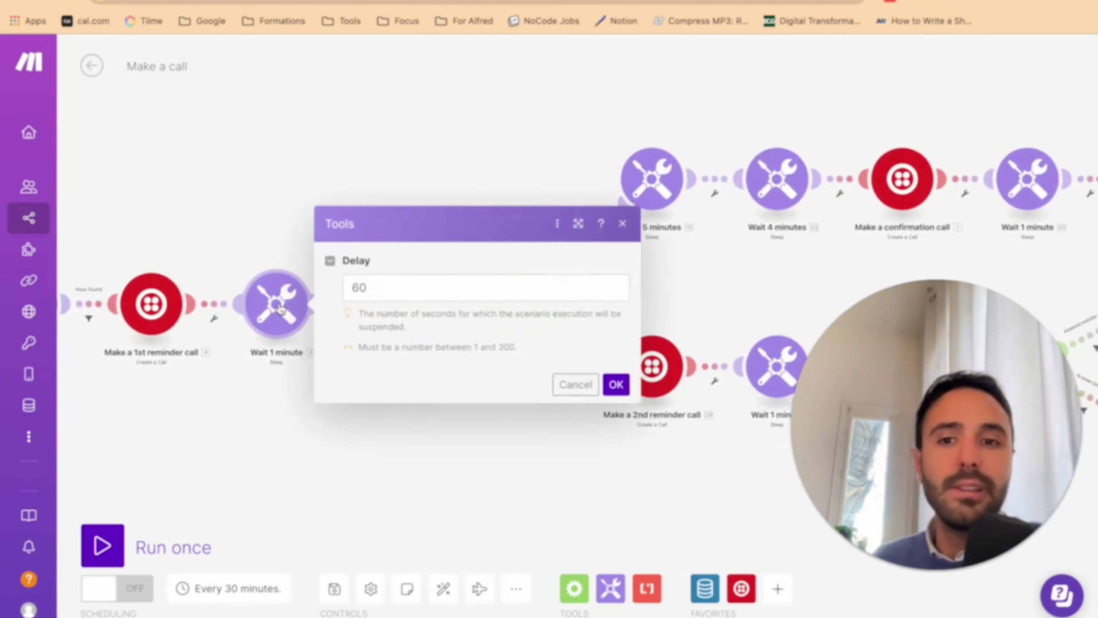
left_click(252, 370)
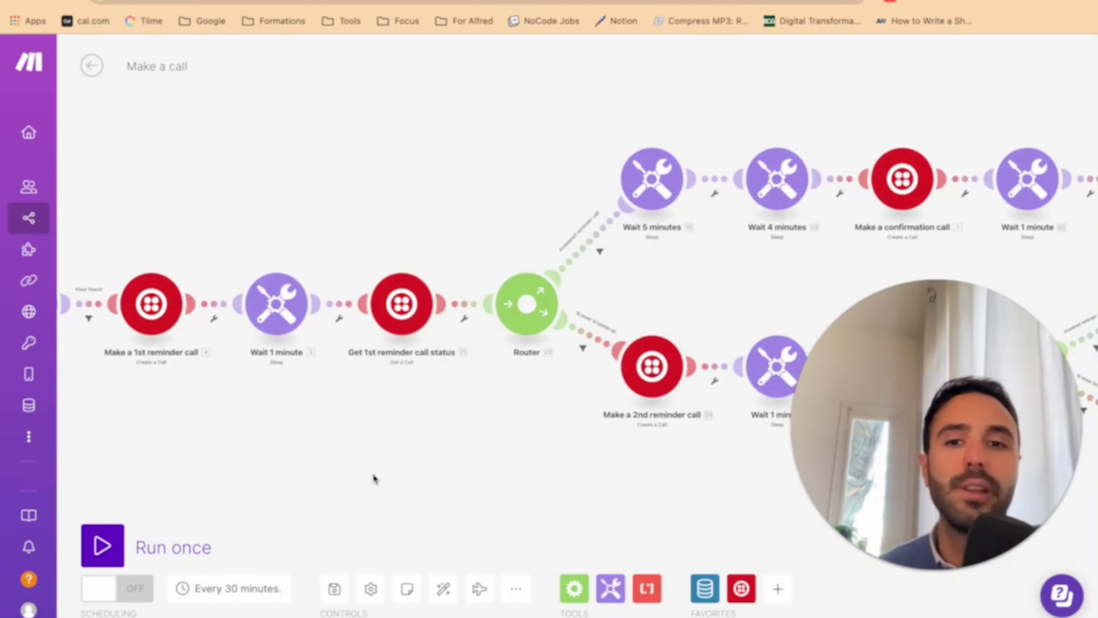
Examine the Get 1st reminder call status module, highlight its mapped Call ID (SID), and close the settings
scroll(404, 379, "up", 2)
left_click(403, 299)
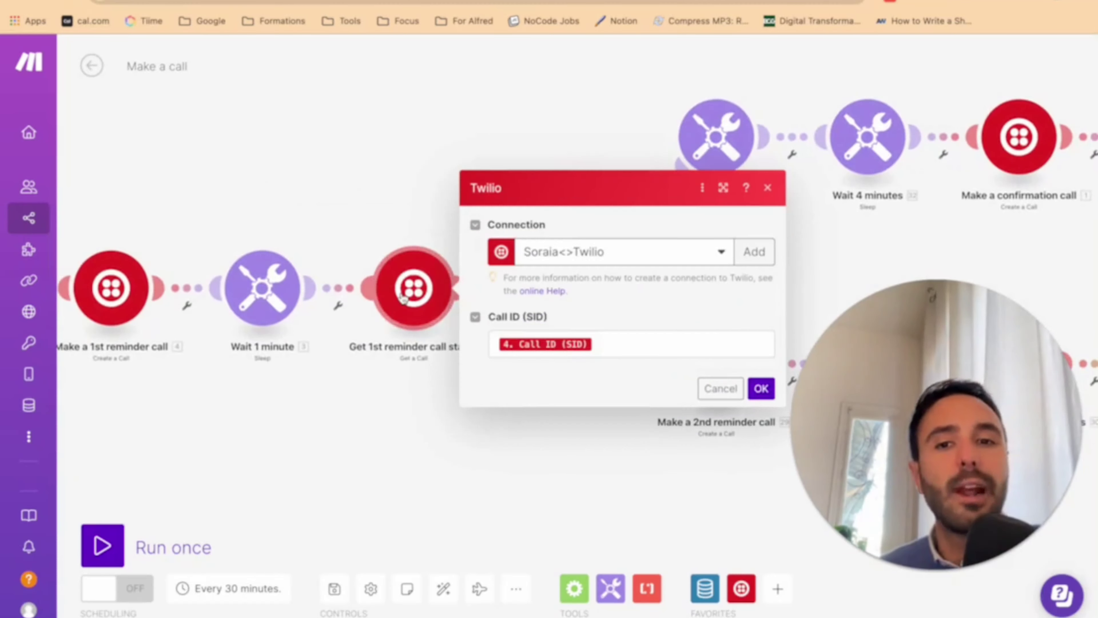
left_click(595, 342)
left_click_drag(618, 344, 466, 342)
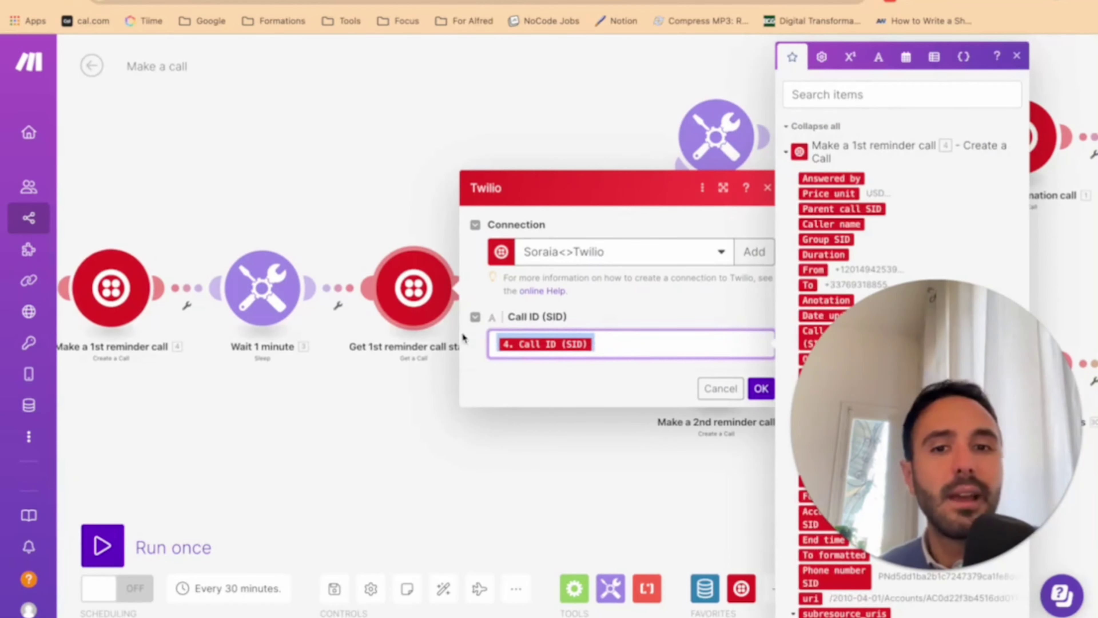
left_click(381, 418)
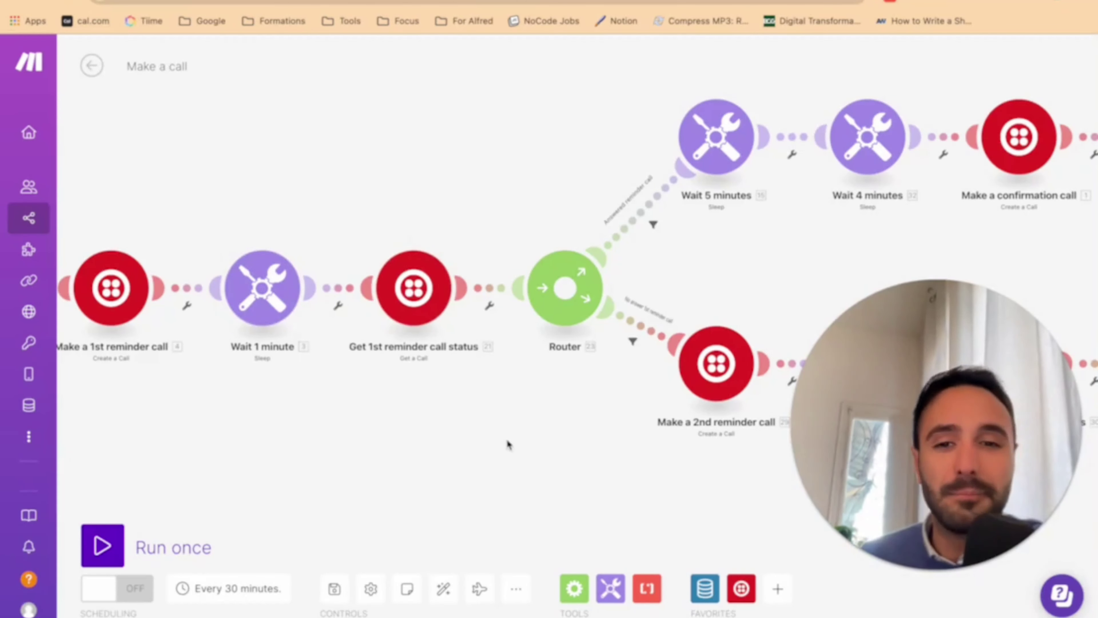
Reopen the Get 1st reminder call status module, recheck its Call ID (SID) field, and confirm the settings
left_click_drag(507, 441, 390, 437)
left_click(298, 288)
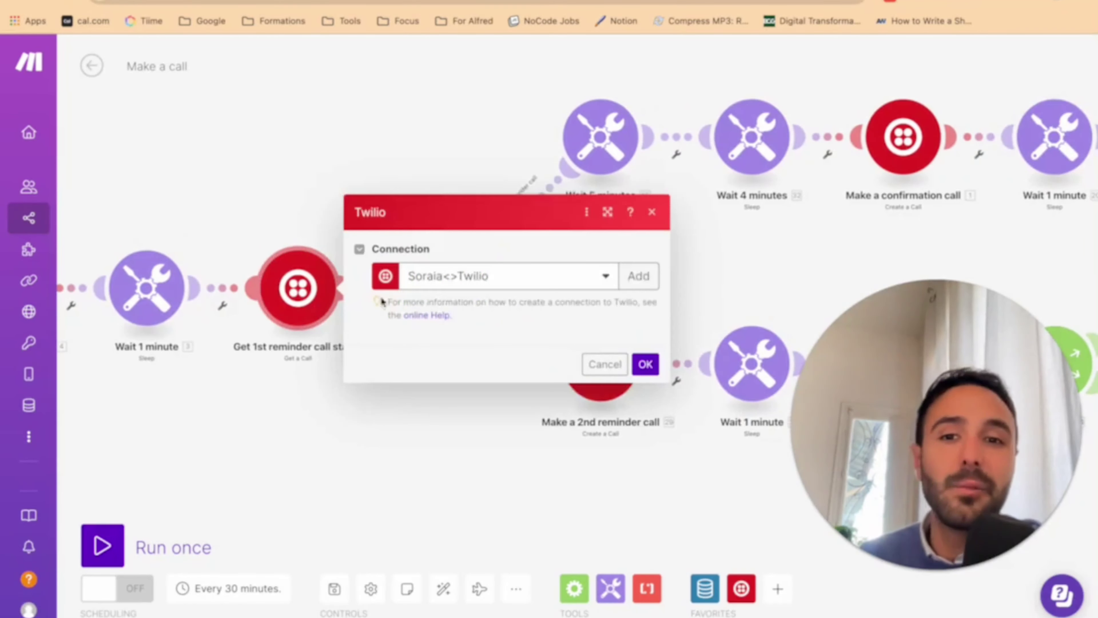
left_click(523, 345)
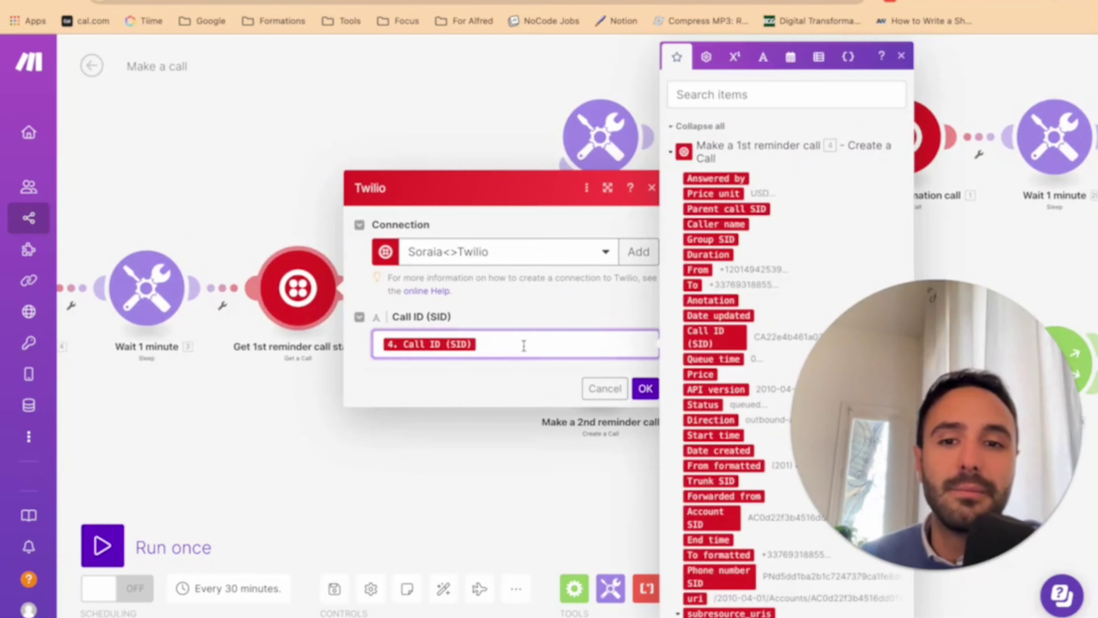
left_click(645, 389)
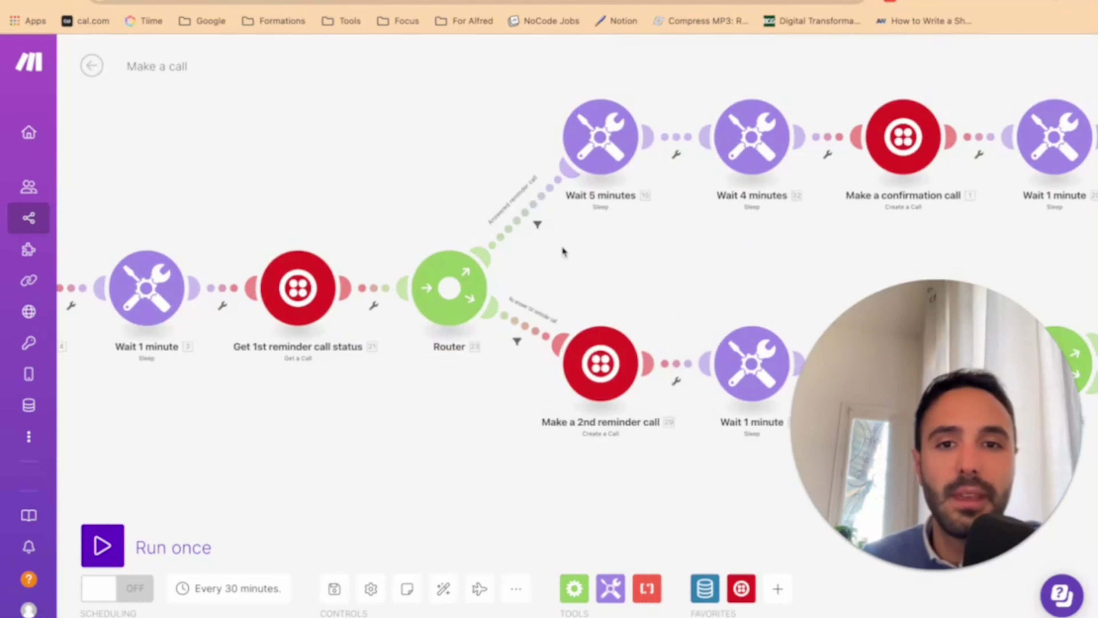
Review the Answered reminder call filter after the first router, highlight its no-answer status value, and confirm the filter
scroll(563, 252, "up", 3)
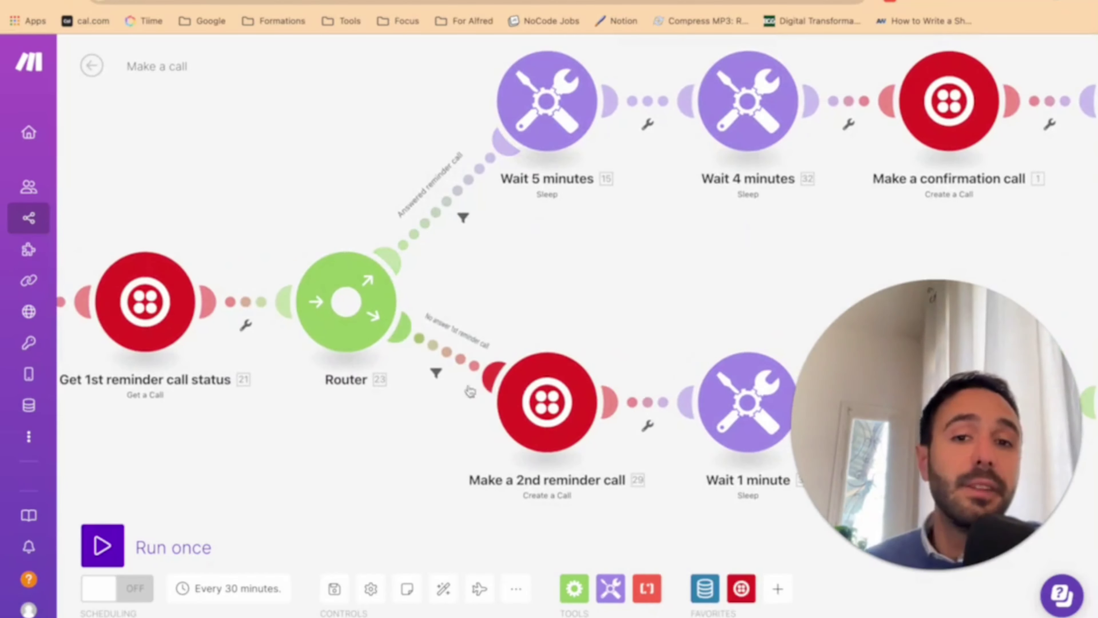
left_click(469, 221)
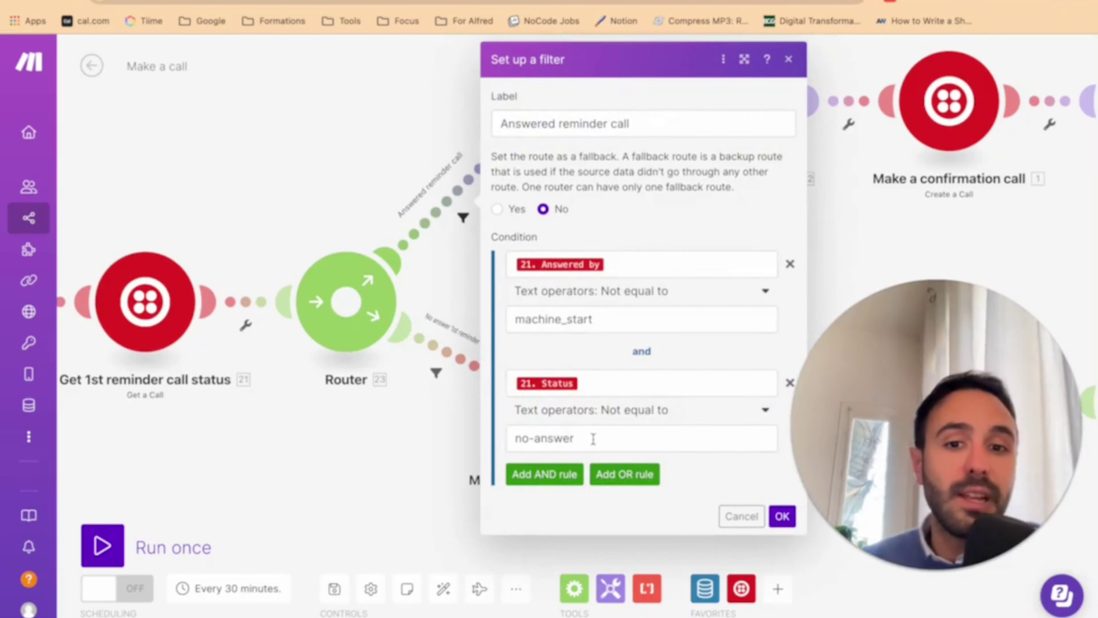
left_click_drag(593, 438, 522, 437)
left_click(774, 526)
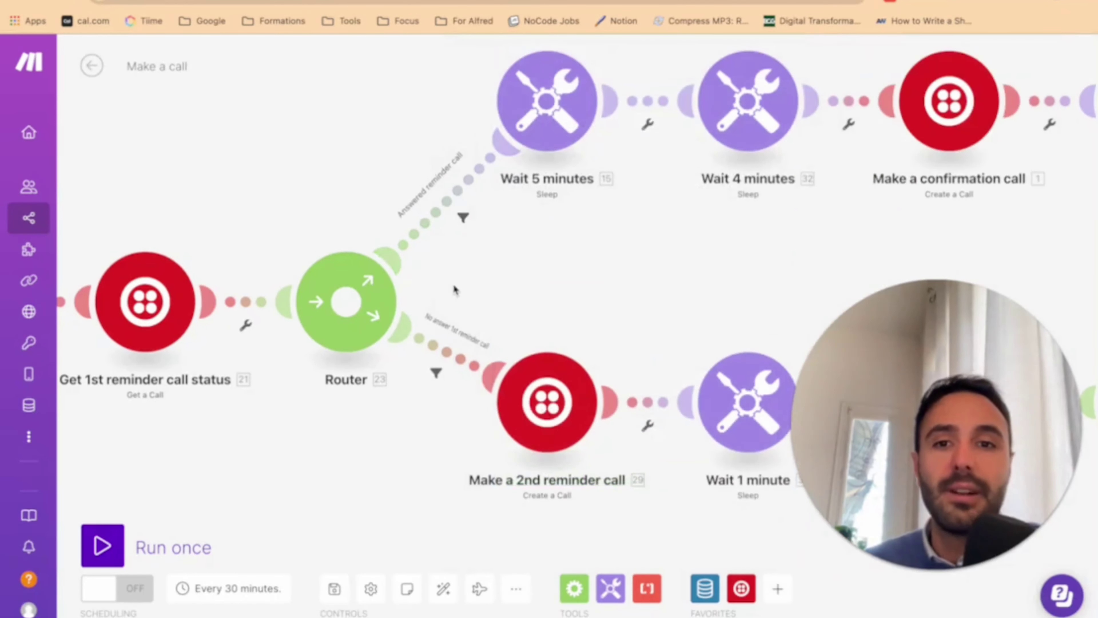
Reopen the Answered reminder call filter and inspect the comparison values of both conditions and the text operator of the Answered by condition
left_click(462, 217)
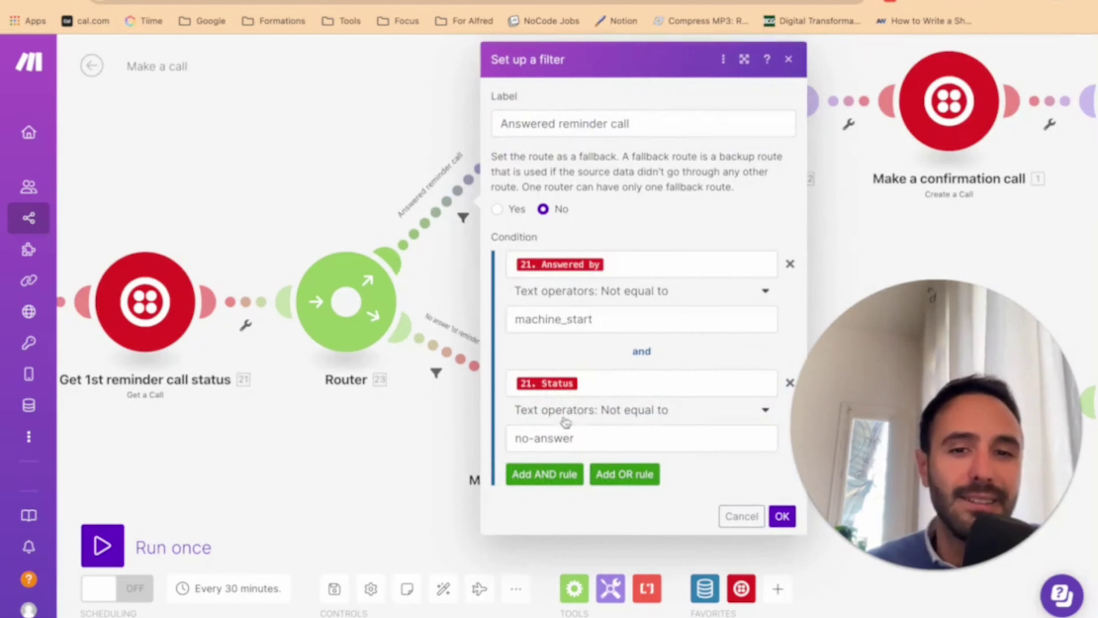
left_click(567, 439)
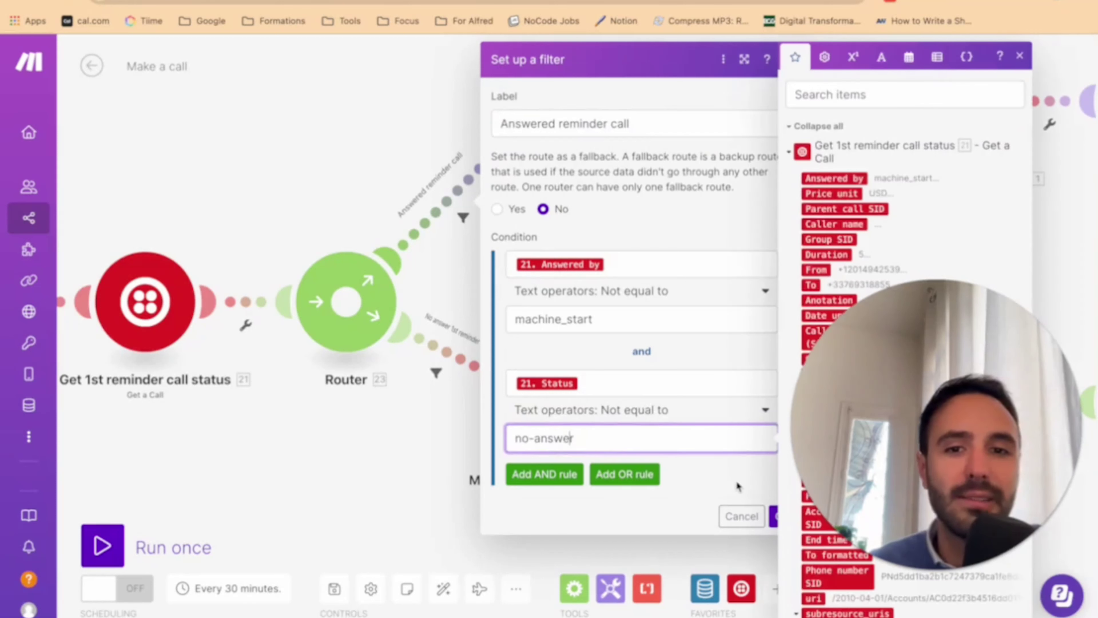
left_click(609, 318)
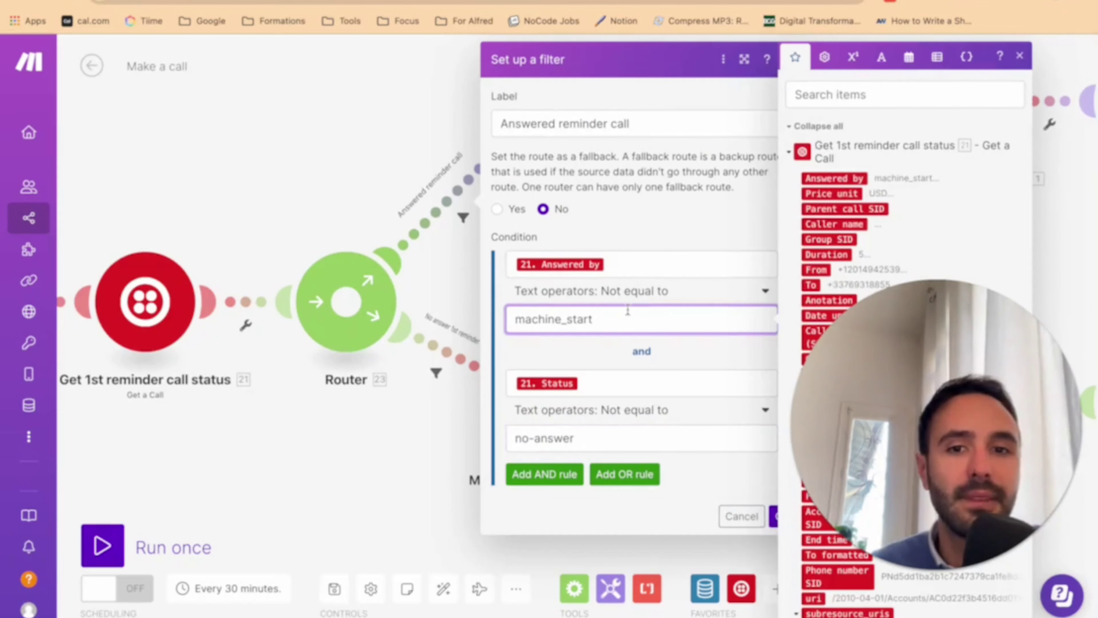
left_click(628, 292)
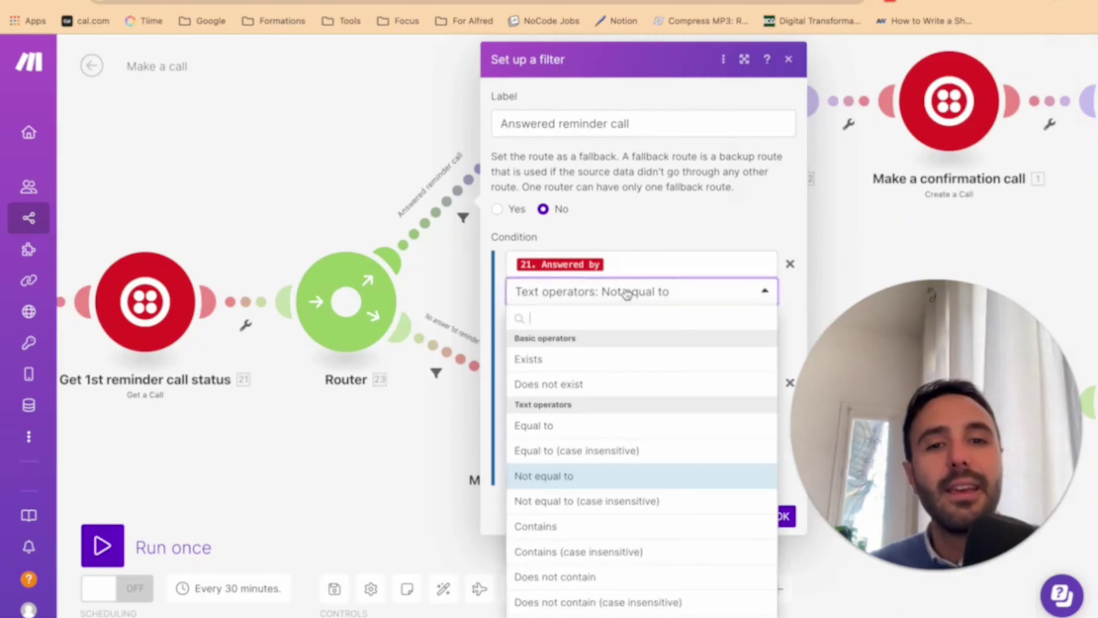
left_click(625, 290)
left_click(649, 215)
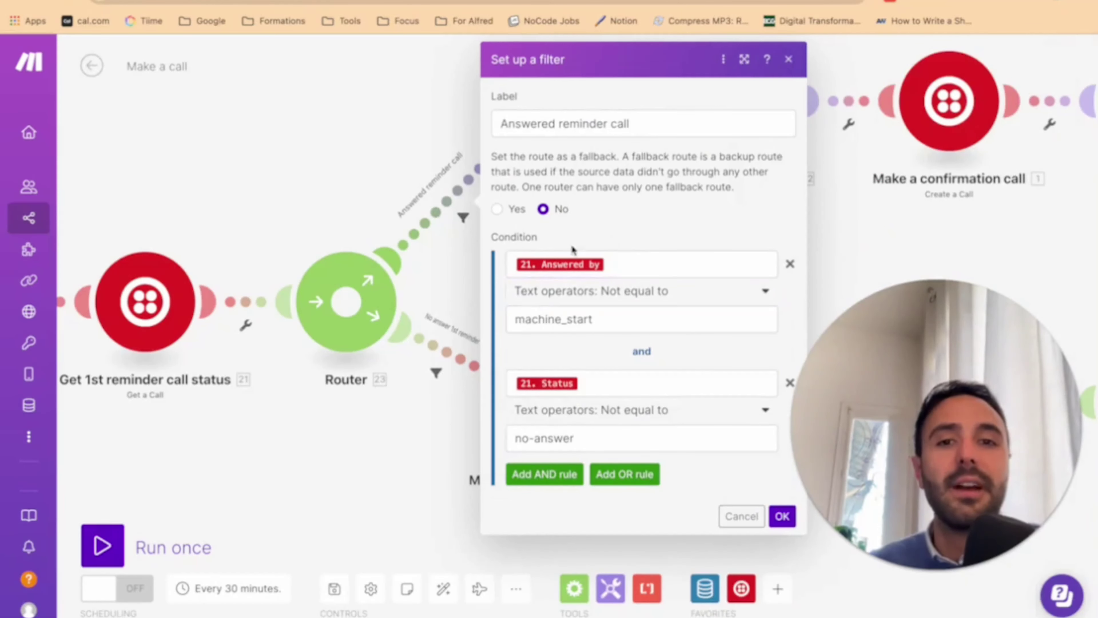
Review the filter's Answered by and Status conditions, highlight the no-answer value, and confirm the filter
mouse_move(584, 268)
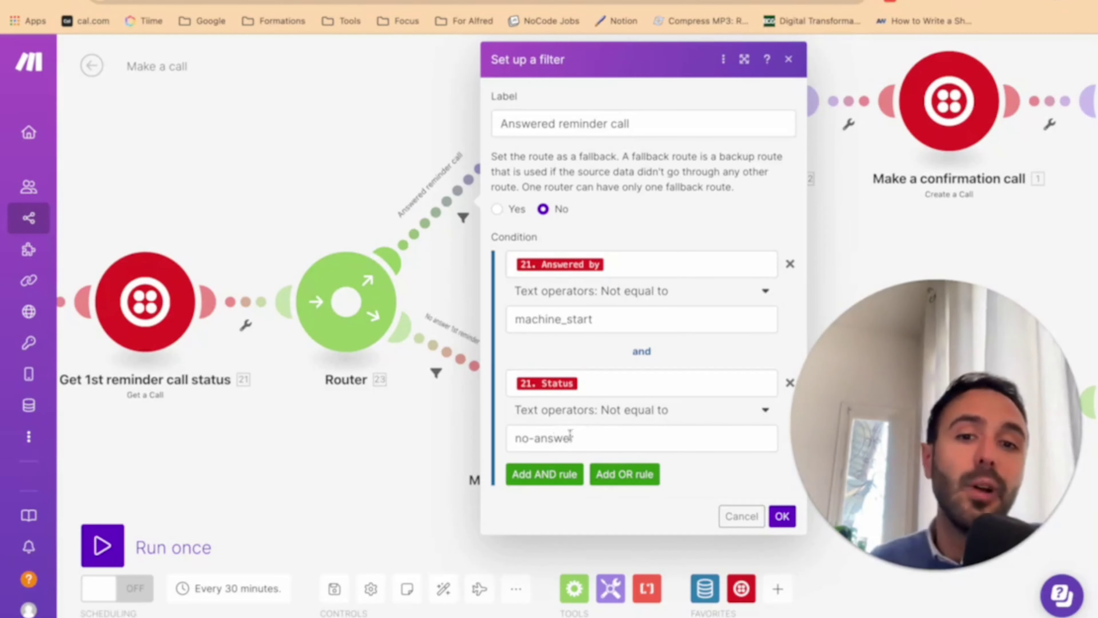
triple_click(558, 436)
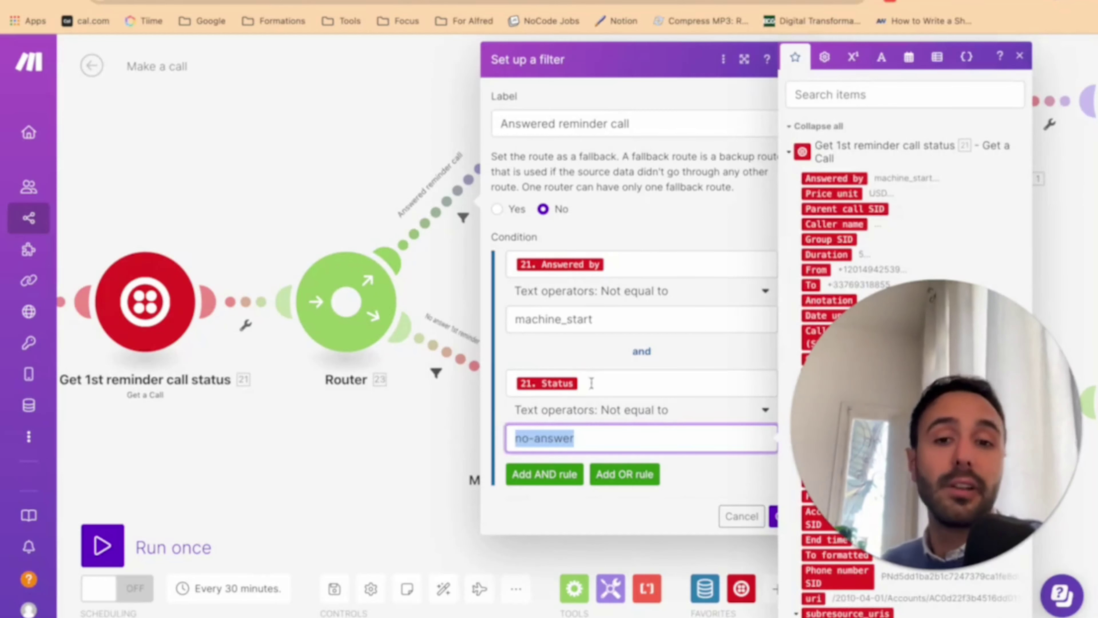
left_click(594, 430)
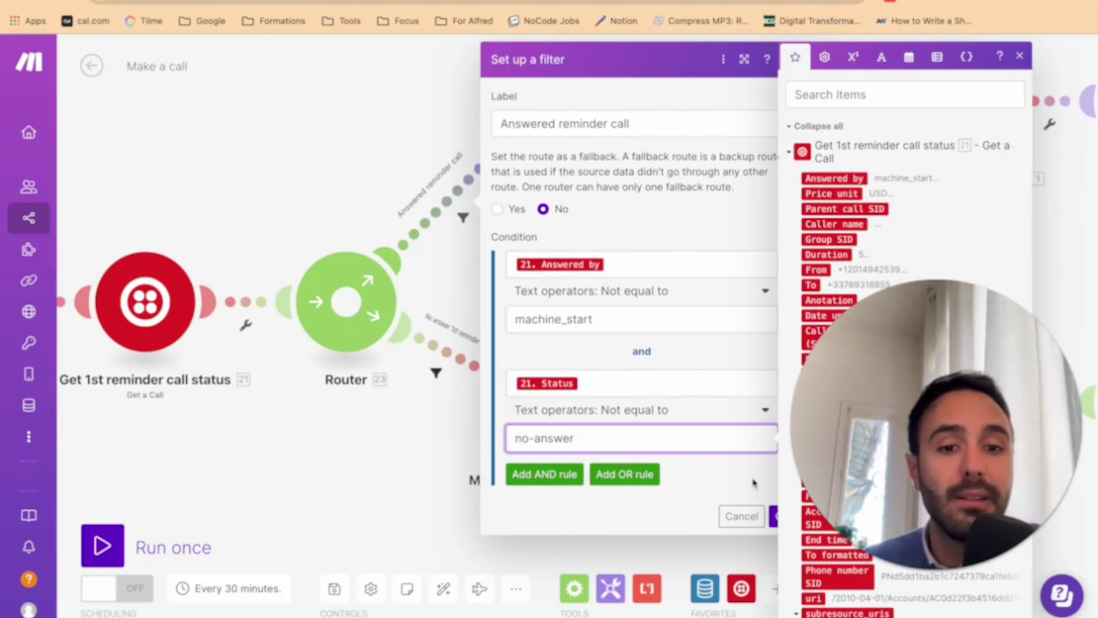
left_click(753, 483)
left_click(784, 519)
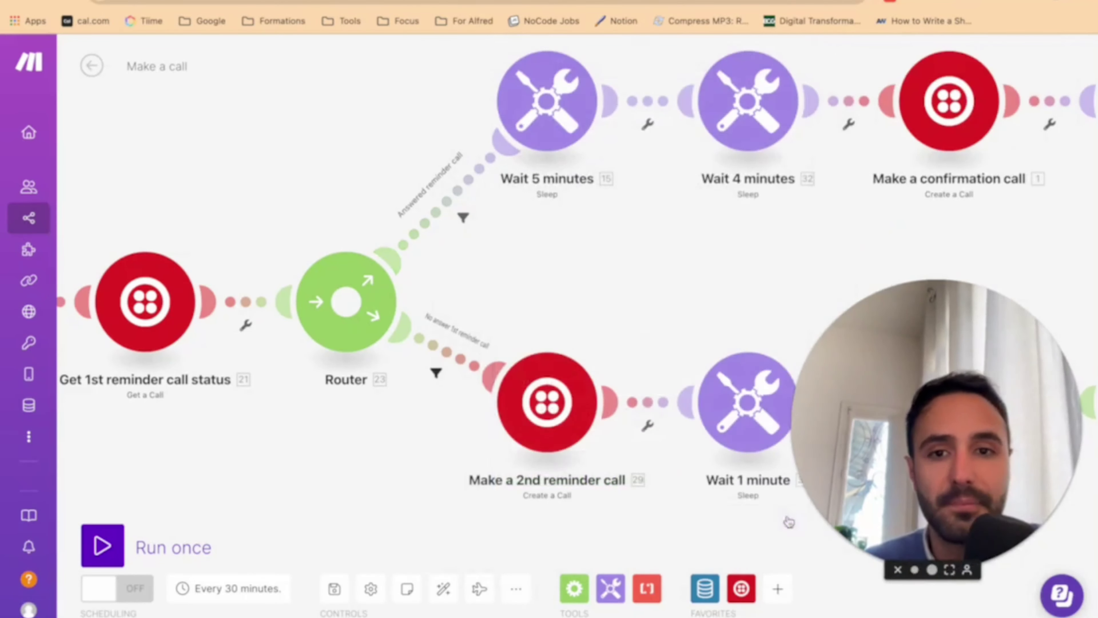
Review the conditions of the No answer 1st reminder call filter, confirm it, and look over the branches after the router
left_click(435, 376)
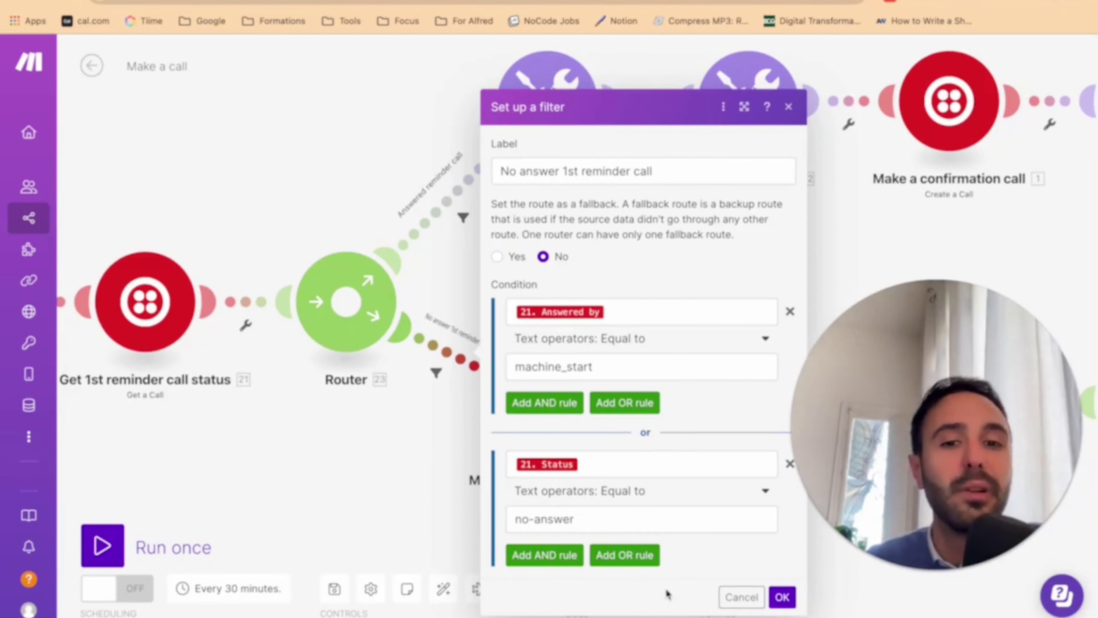
left_click(795, 601)
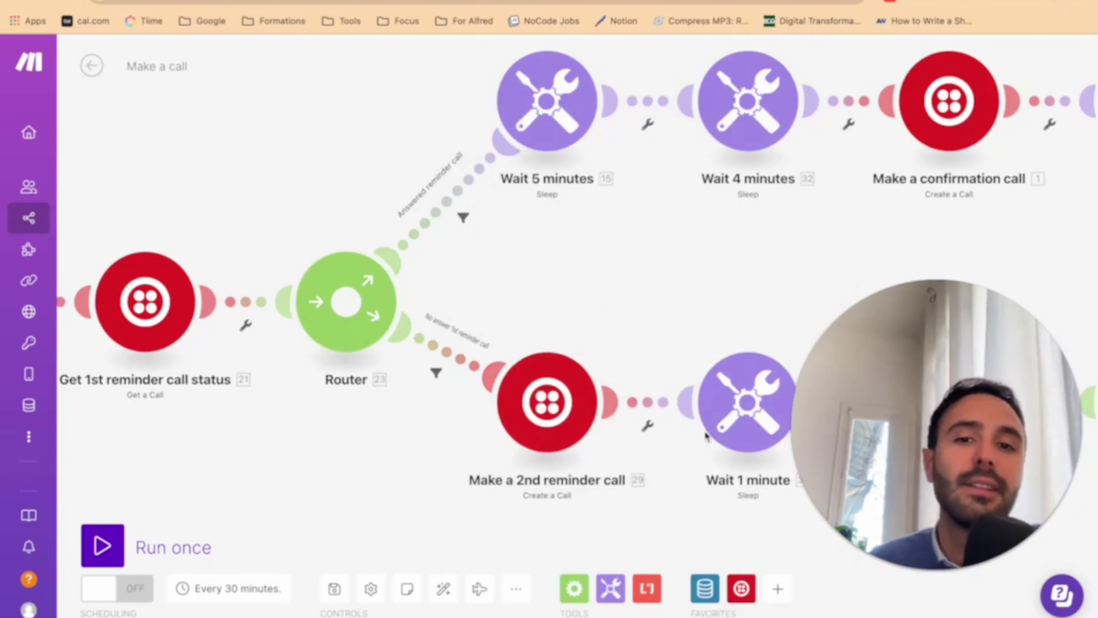
scroll(691, 318, "down", 1)
scroll(691, 318, "down", 5)
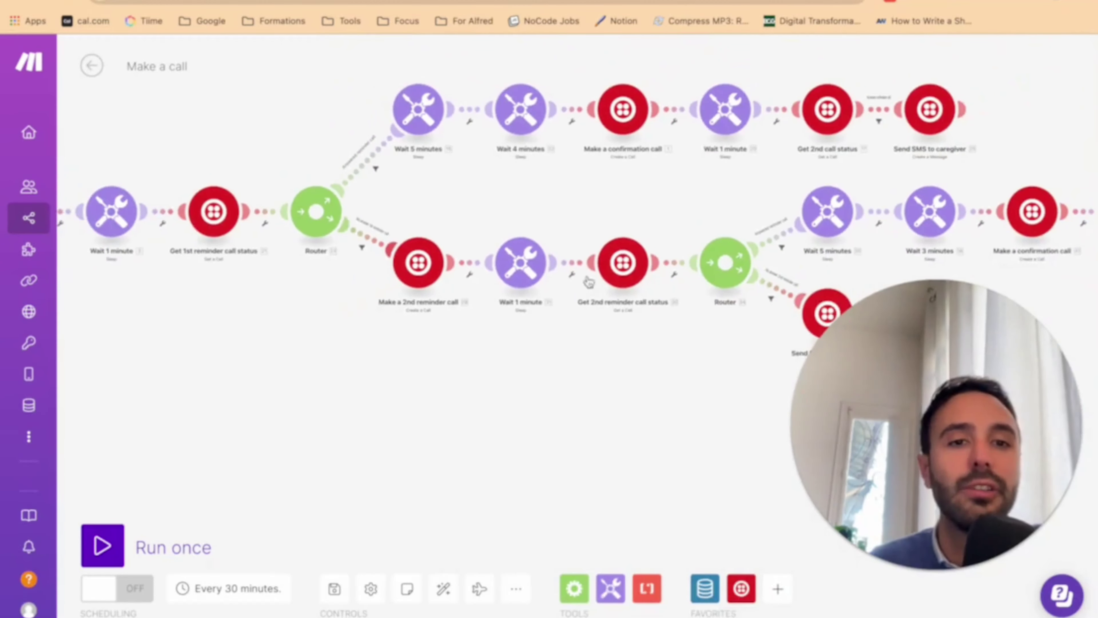
Examine the Make a 2nd reminder call module's numbers, instruction URL and status callback events
scroll(523, 368, "up", 5)
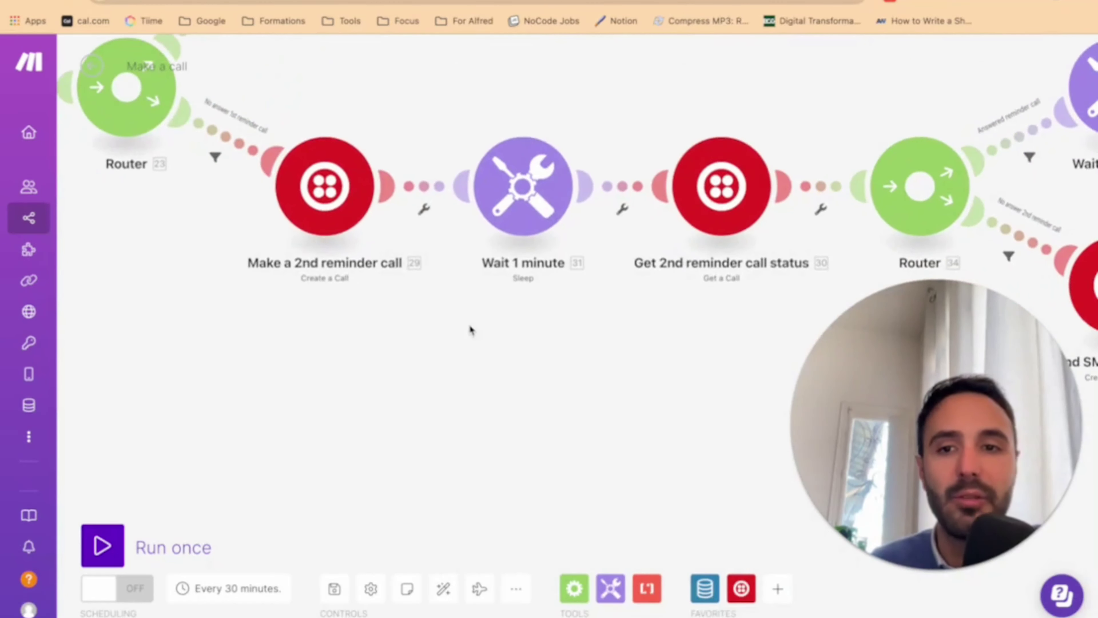
left_click(349, 187)
scroll(606, 400, "down", 5)
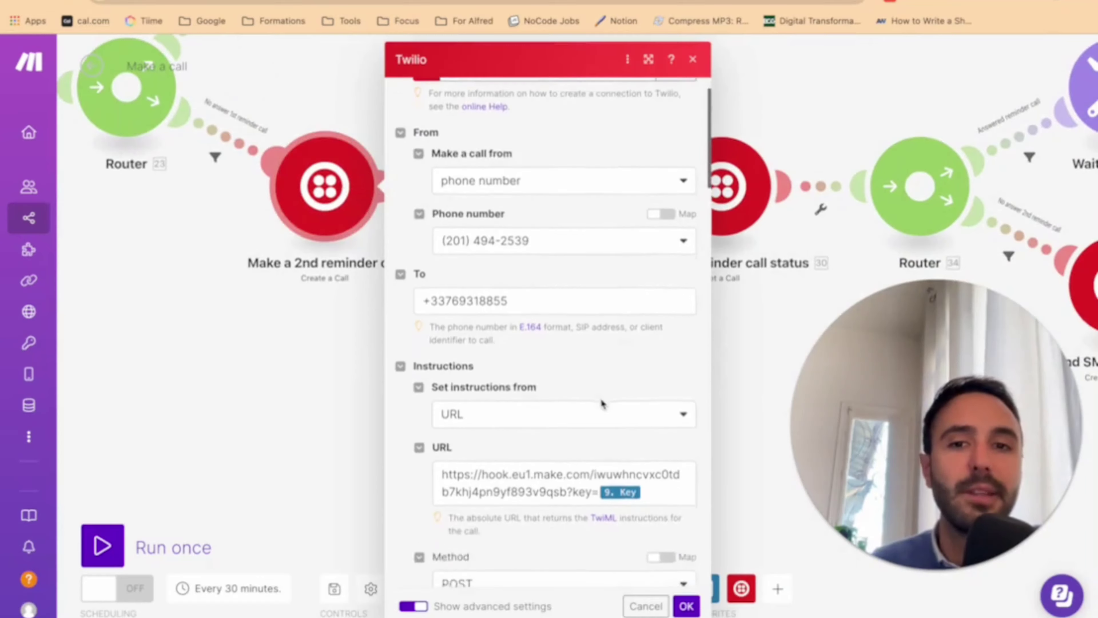
scroll(606, 400, "down", 5)
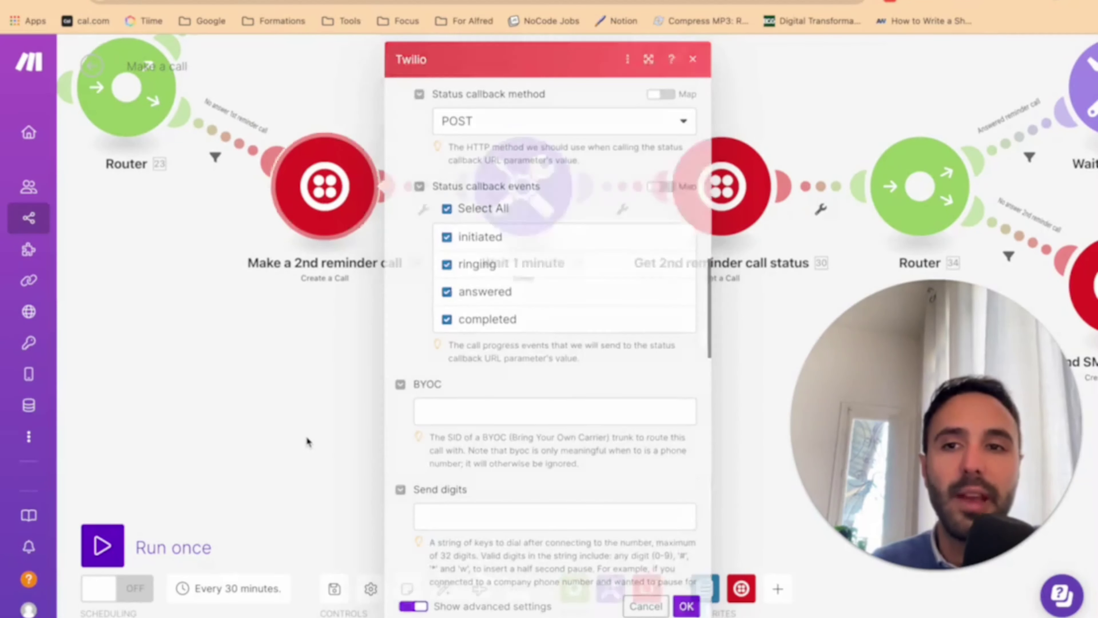
Look over the branch from Make a 2nd reminder call through the one-minute wait and Get 2nd reminder call status
left_click(305, 434)
scroll(305, 432, "down", 5)
scroll(283, 308, "down", 2)
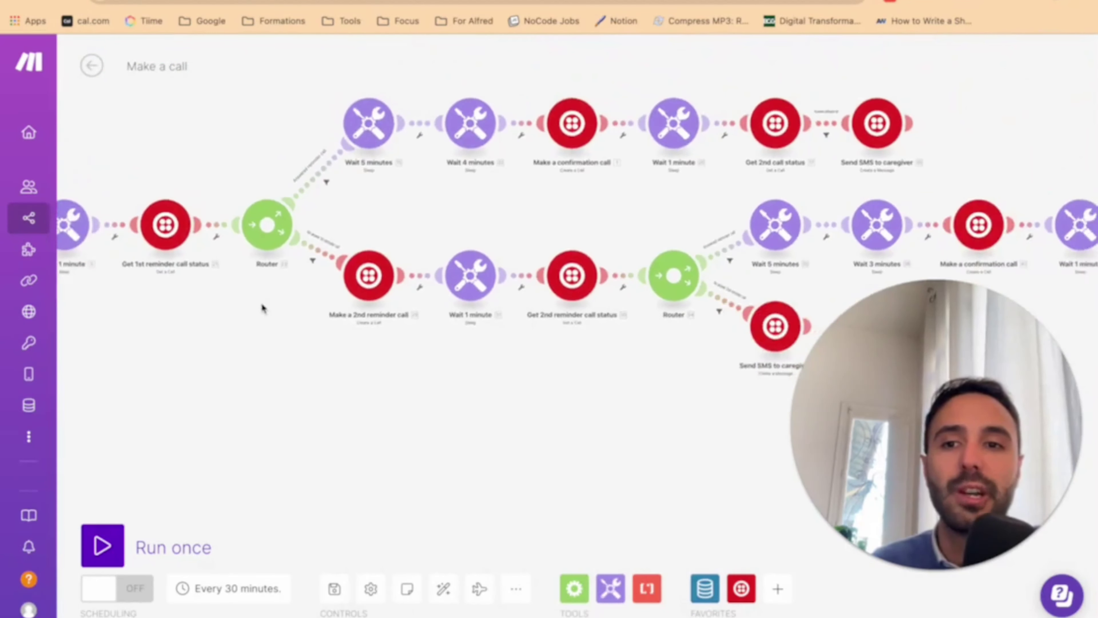
scroll(262, 303, "left", 4)
left_click_drag(525, 402, 393, 400)
scroll(393, 400, "up", 3)
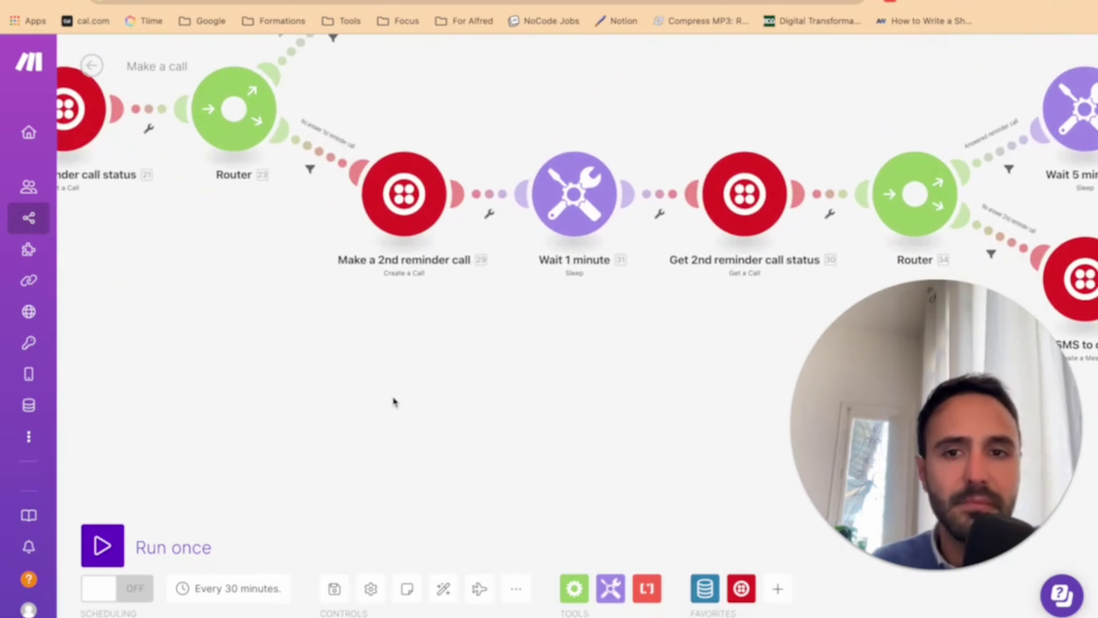
scroll(444, 289, "right", 6)
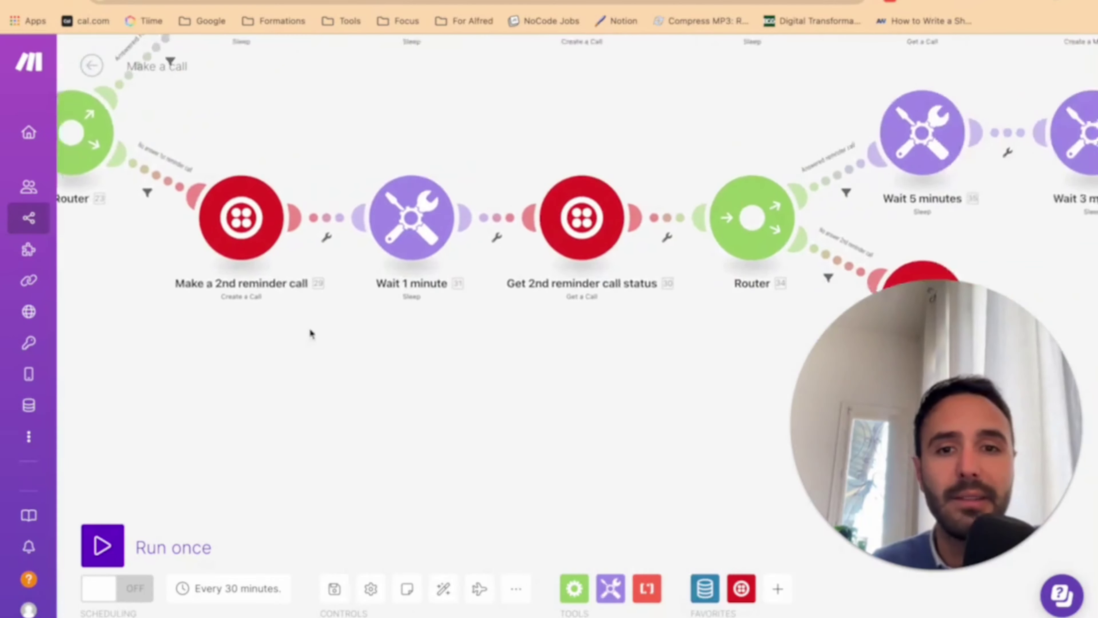
left_click(472, 209)
left_click(514, 383)
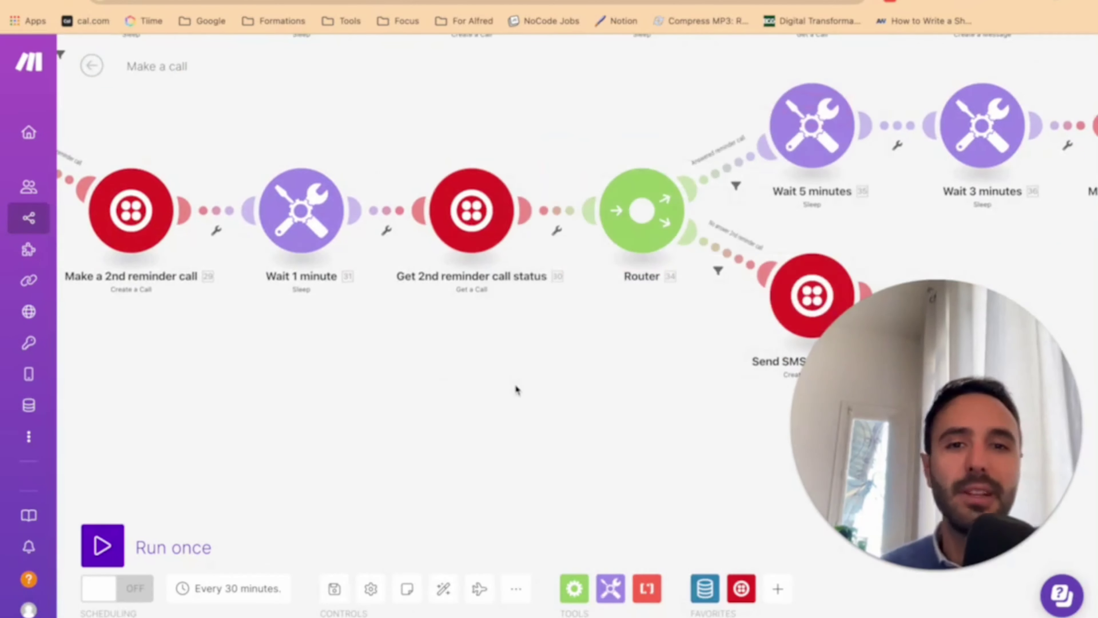
Review the condition of the No answer 2nd reminder call filter after the second router and confirm it
scroll(671, 338, "up", 2)
left_click_drag(672, 338, 340, 338)
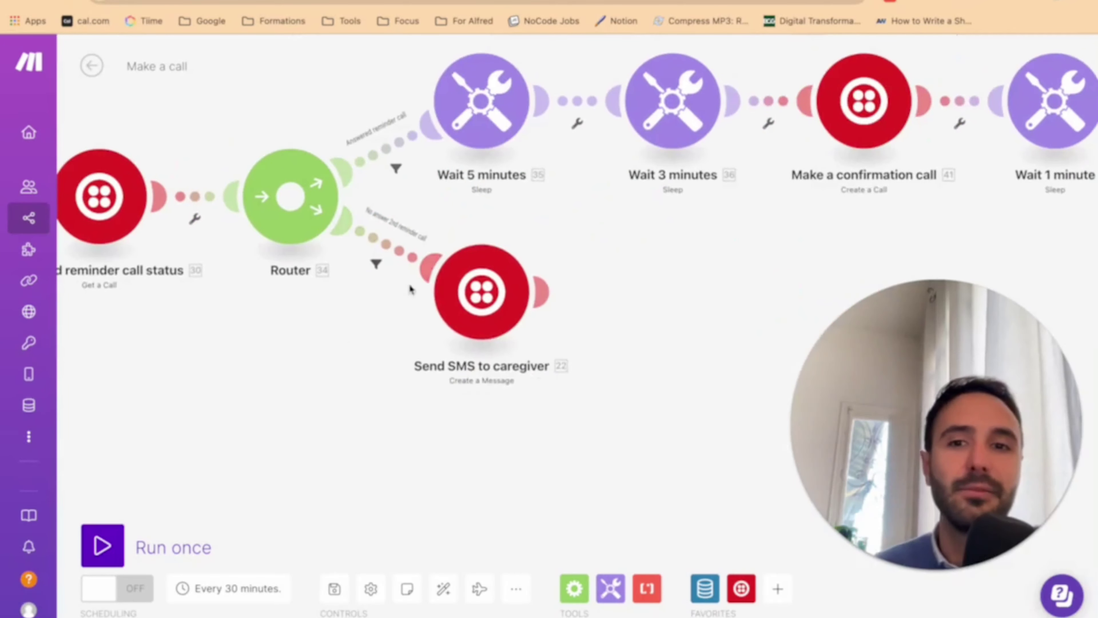
left_click(377, 264)
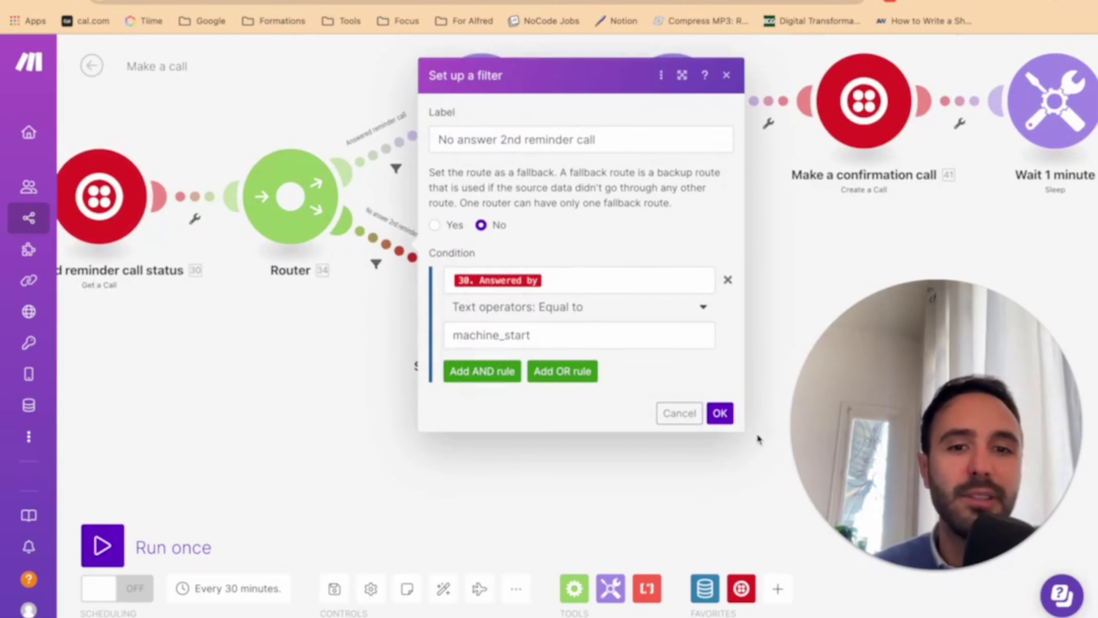
left_click(720, 413)
Examine the message body of the Send SMS to caregiver module on the no-answer branch, highlighting its text, and close the module
left_click(485, 301)
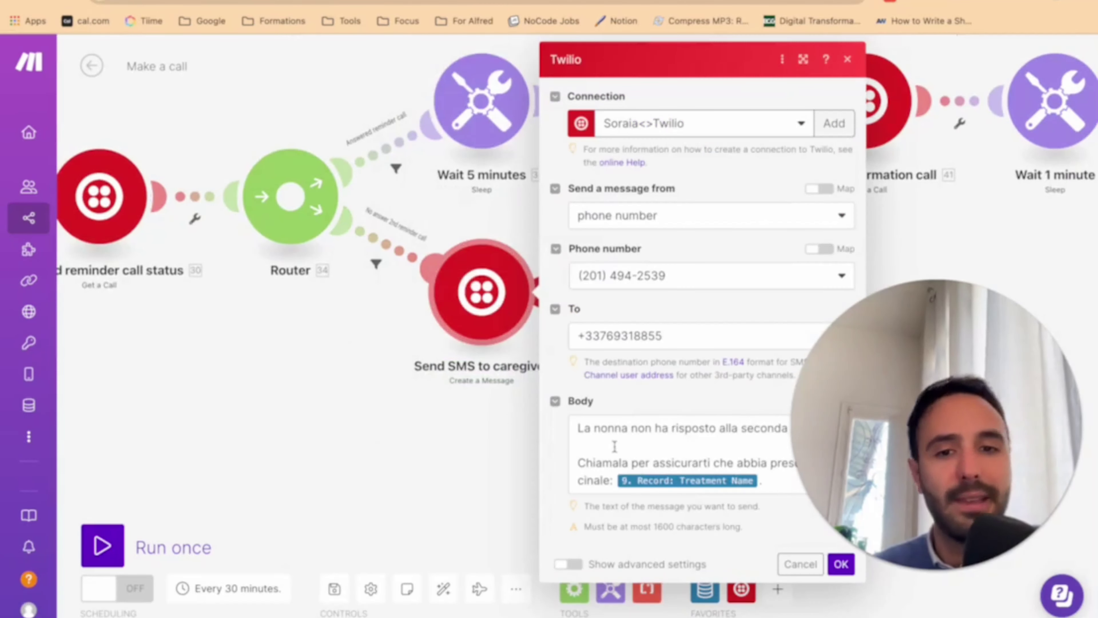
left_click(642, 443)
left_click_drag(622, 428, 765, 475)
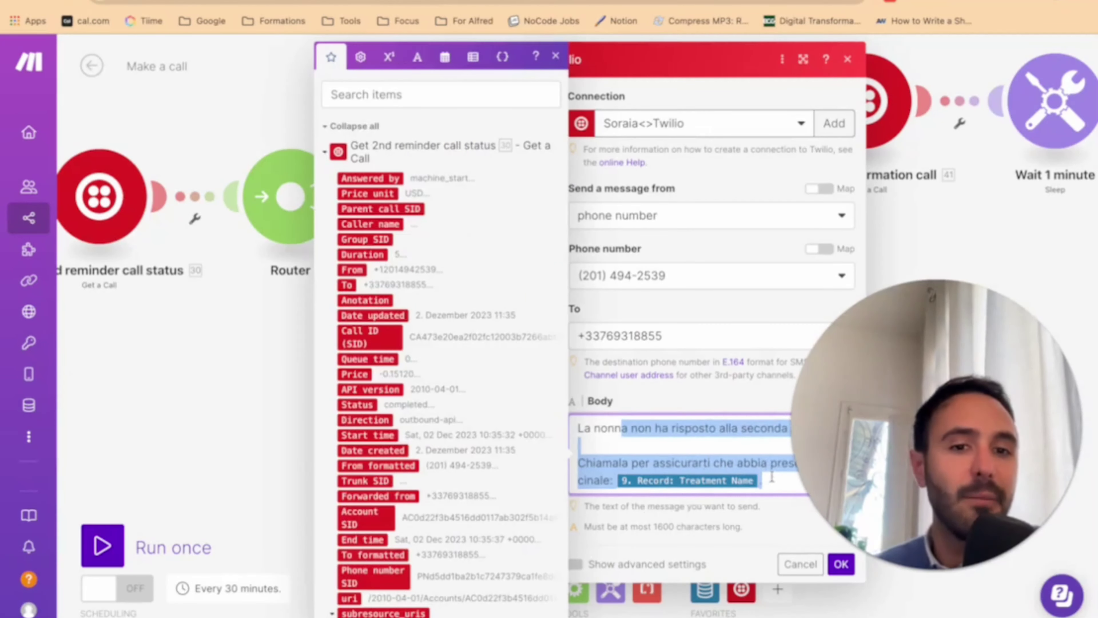
left_click(776, 478)
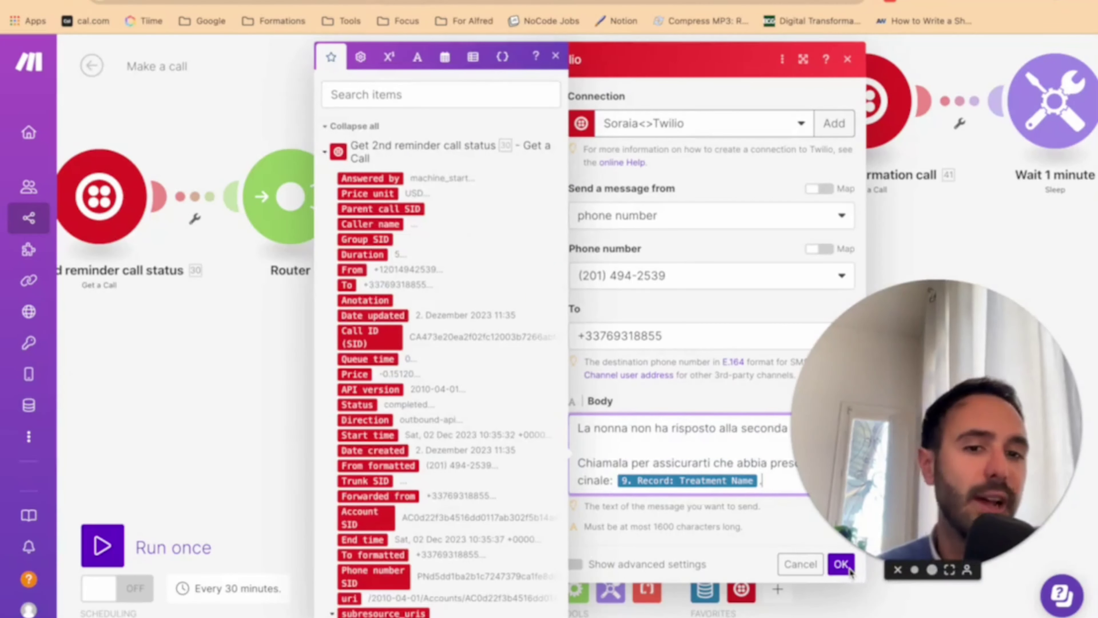
left_click(764, 526)
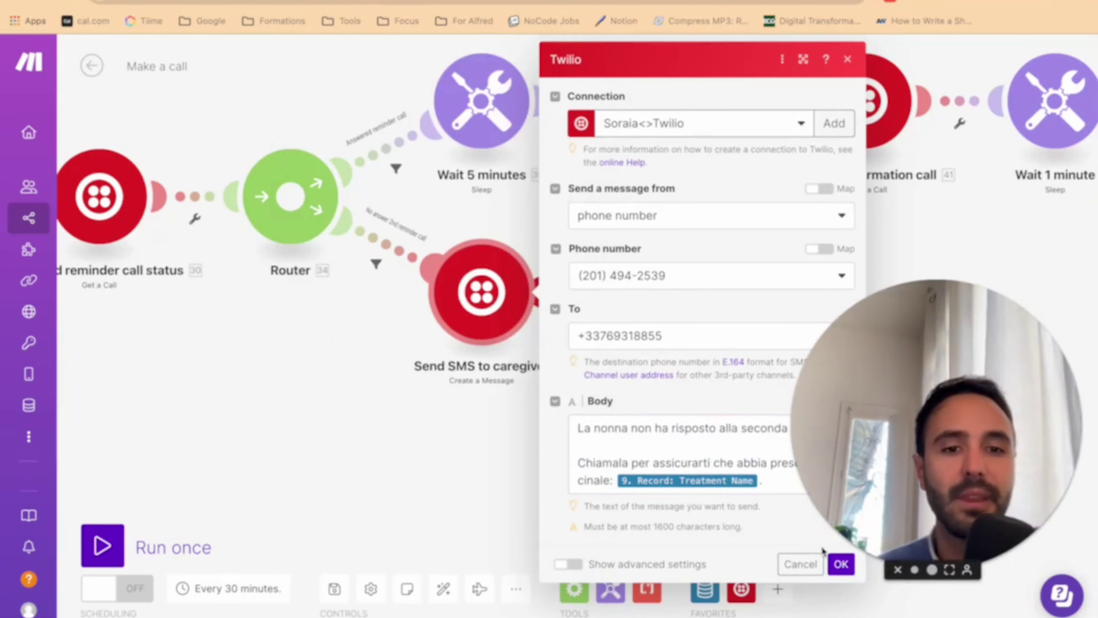
left_click(848, 60)
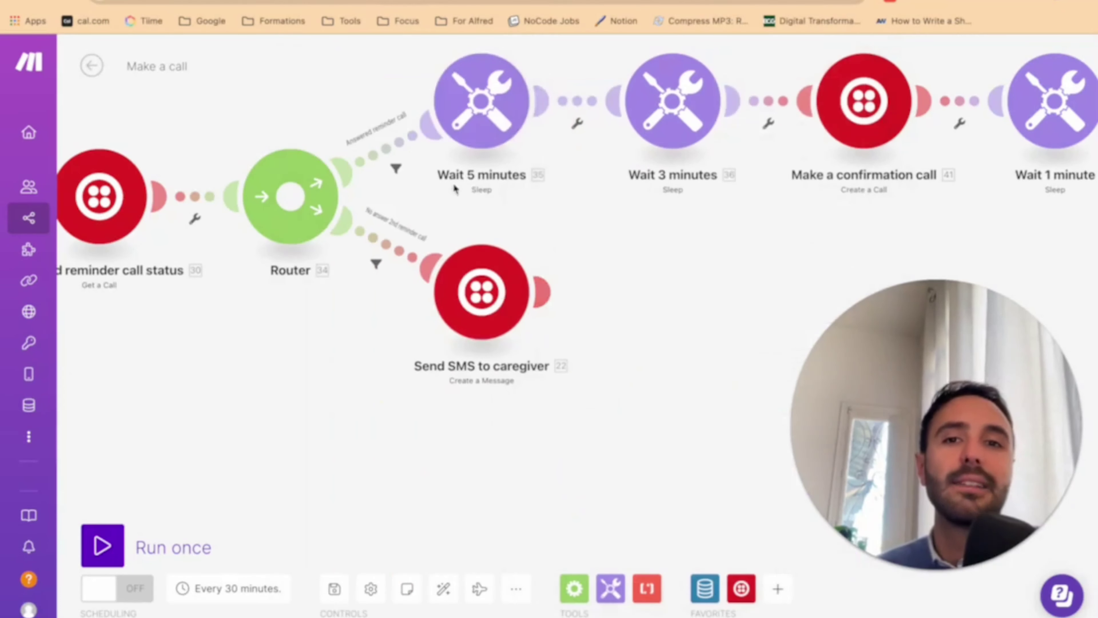
Compare the answered and no-answer branches across the whole scenario, tracing the waits, confirmation calls and caregiver messages after each router
scroll(600, 220, "down", 2)
scroll(600, 220, "down", 3)
scroll(709, 225, "up", 2)
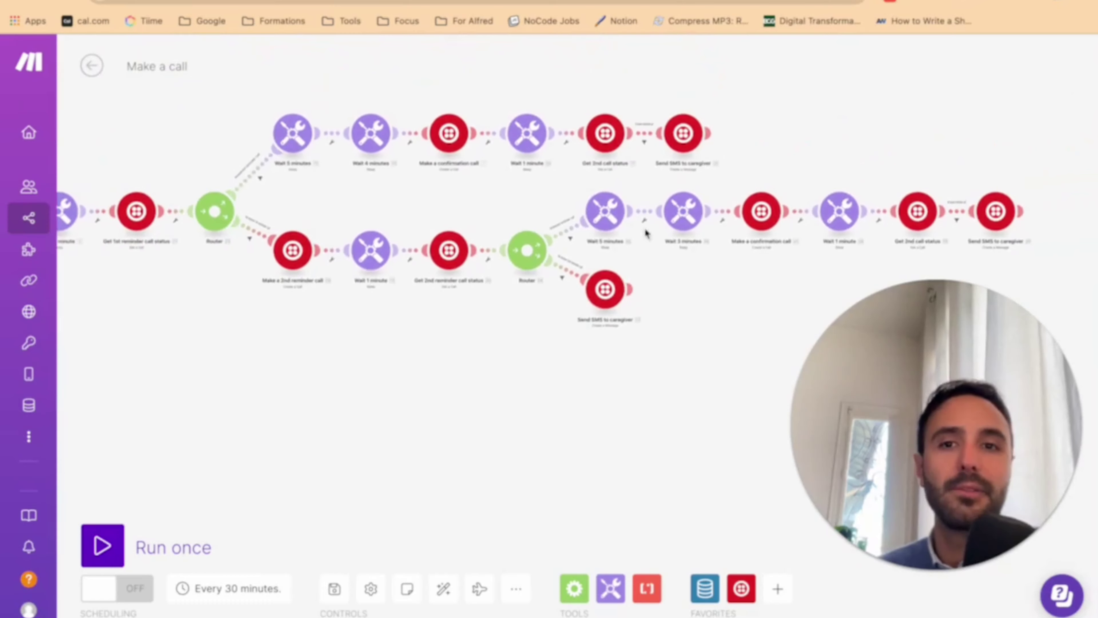
left_click_drag(271, 103, 373, 88)
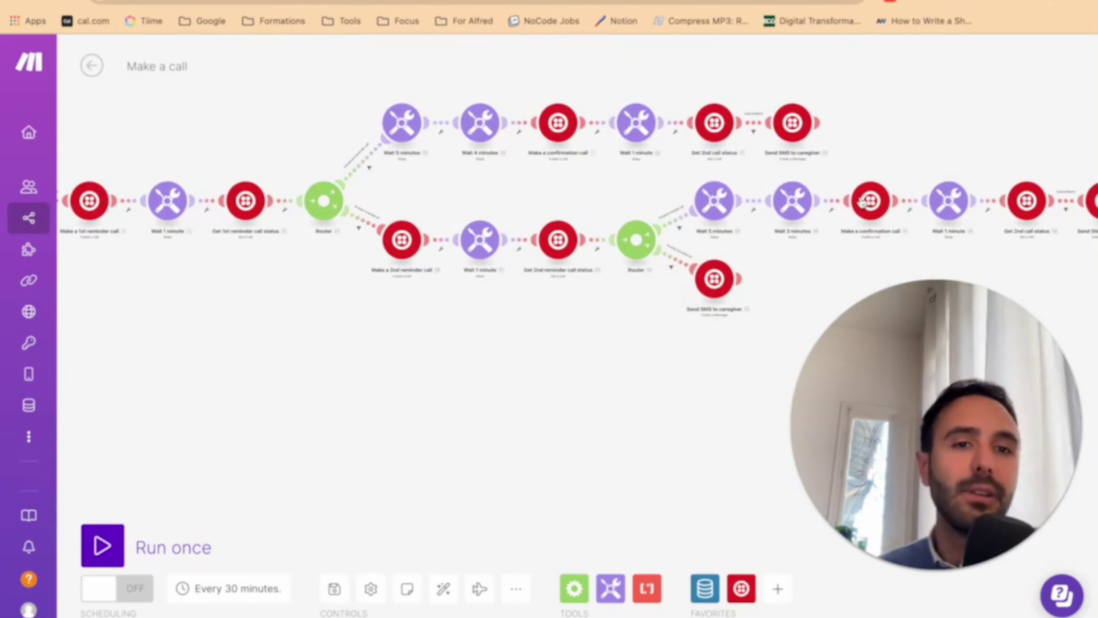
scroll(426, 173, "up", 5)
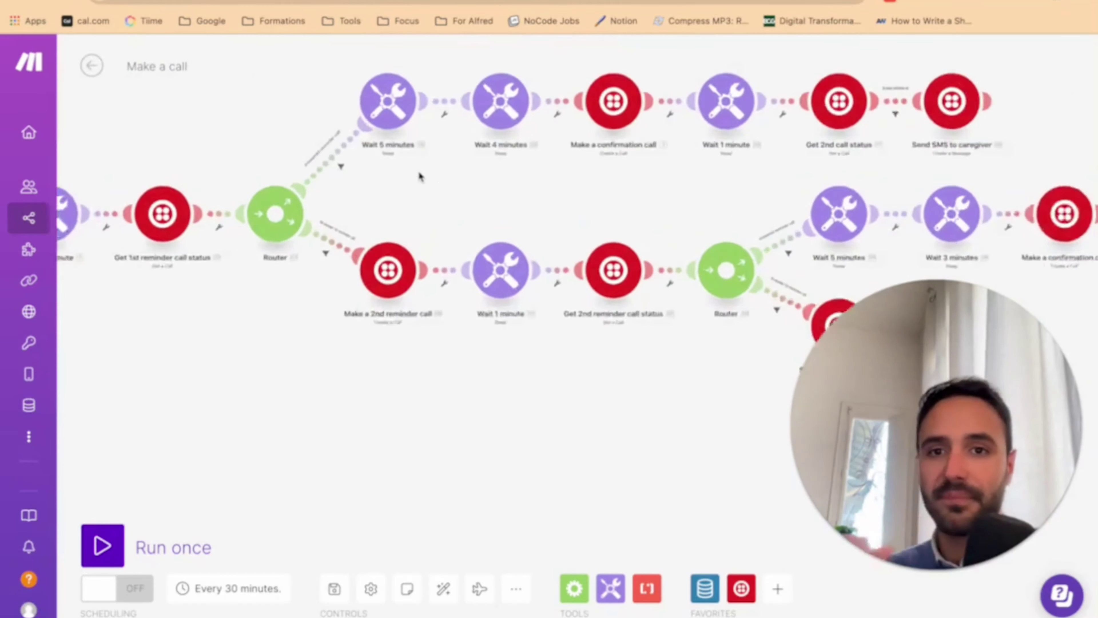
scroll(975, 177, "right", 8)
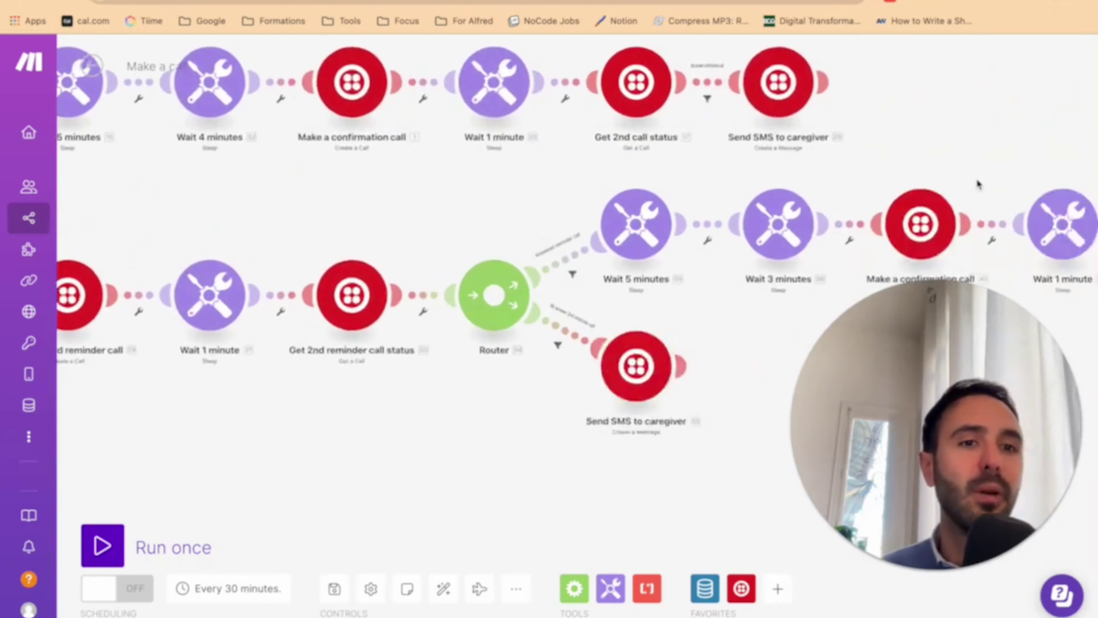
scroll(975, 179, "down", 2)
scroll(976, 180, "left", 6)
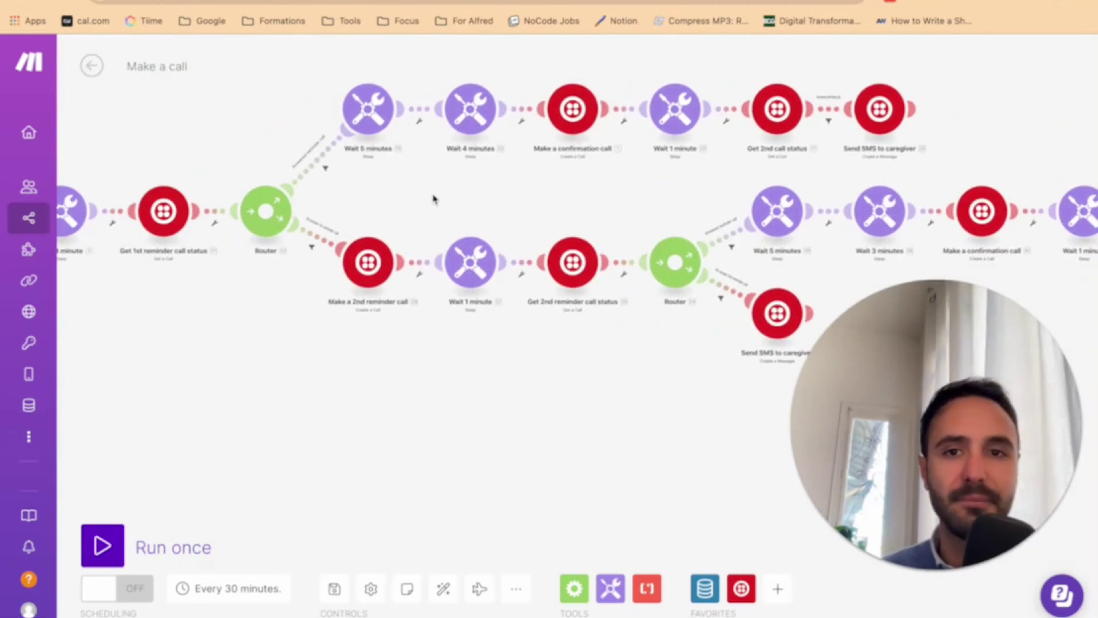
scroll(433, 194, "up", 5)
left_click_drag(434, 197, 501, 335)
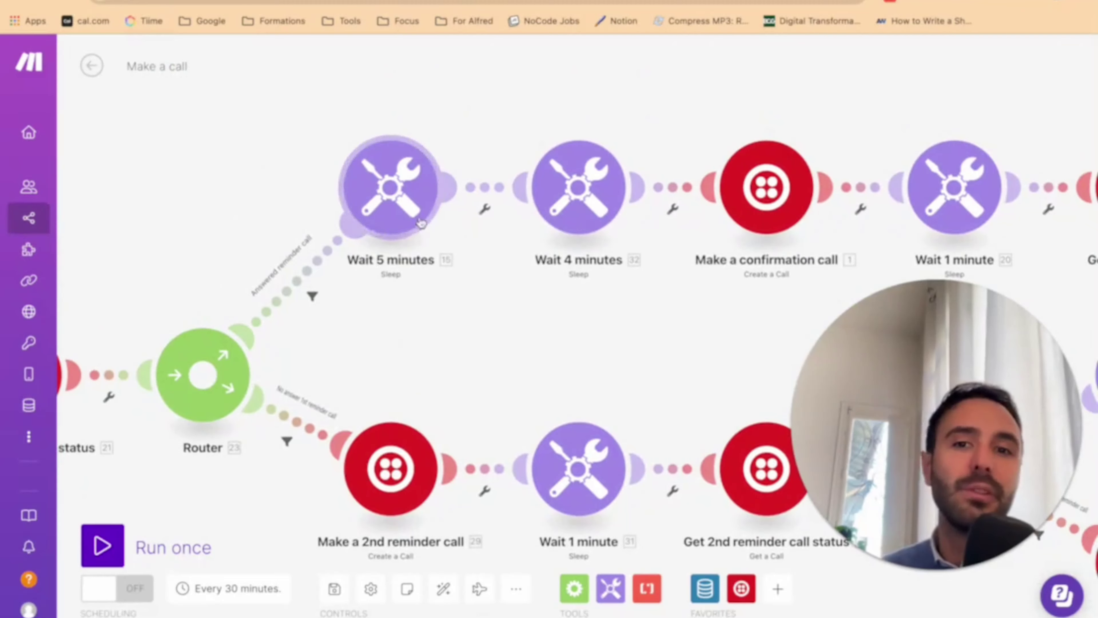
scroll(568, 246, "down", 2)
scroll(568, 245, "left", 10)
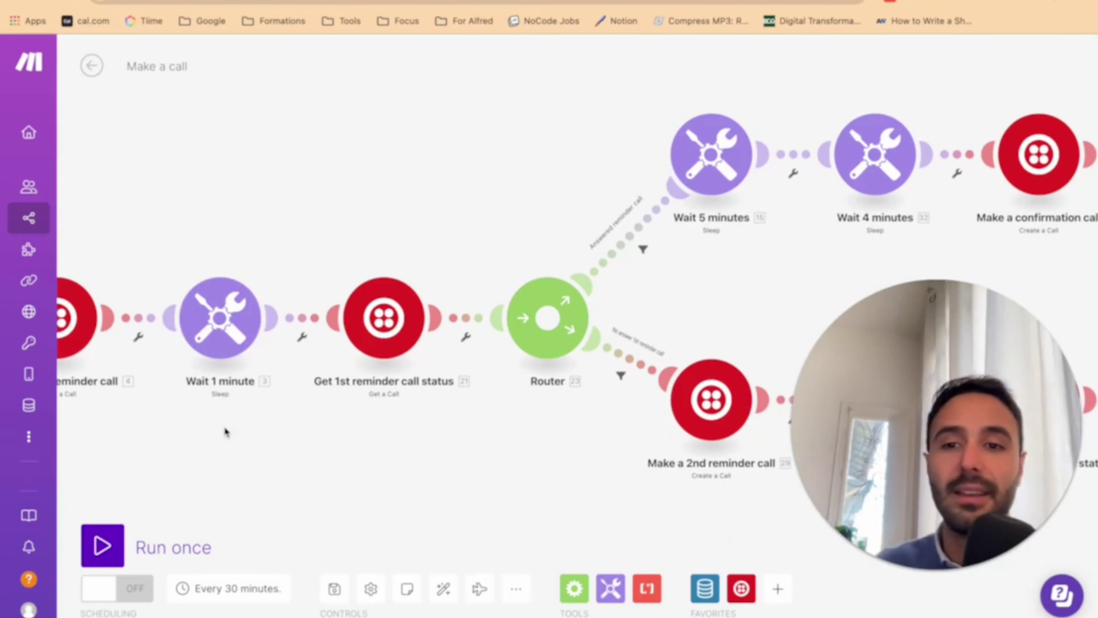
Examine the Make a confirmation call module on the first answered branch, highlighting its instruction URL and key parameter, and confirm the module
left_click_drag(757, 257, 233, 262)
left_click_drag(475, 272, 331, 275)
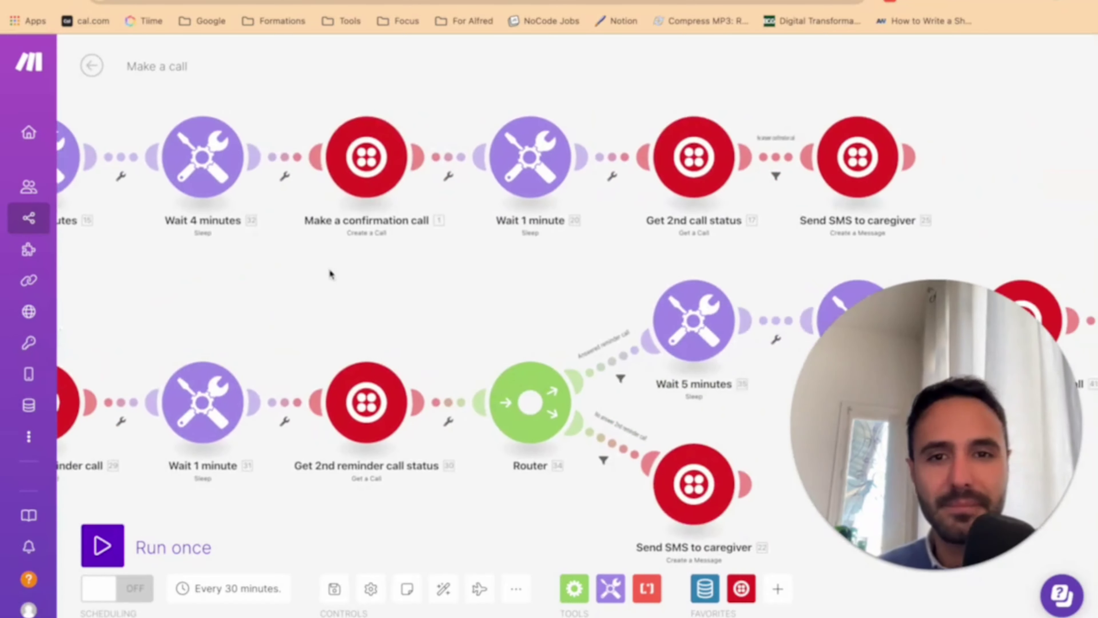
left_click(354, 184)
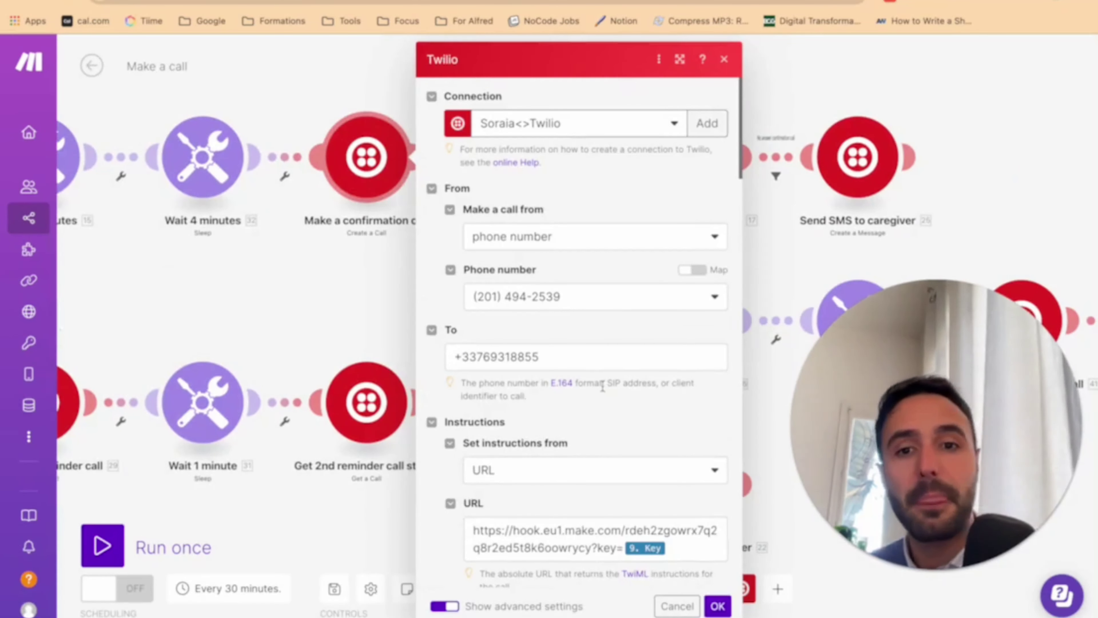
scroll(606, 433, "down", 3)
scroll(662, 306, "down", 10)
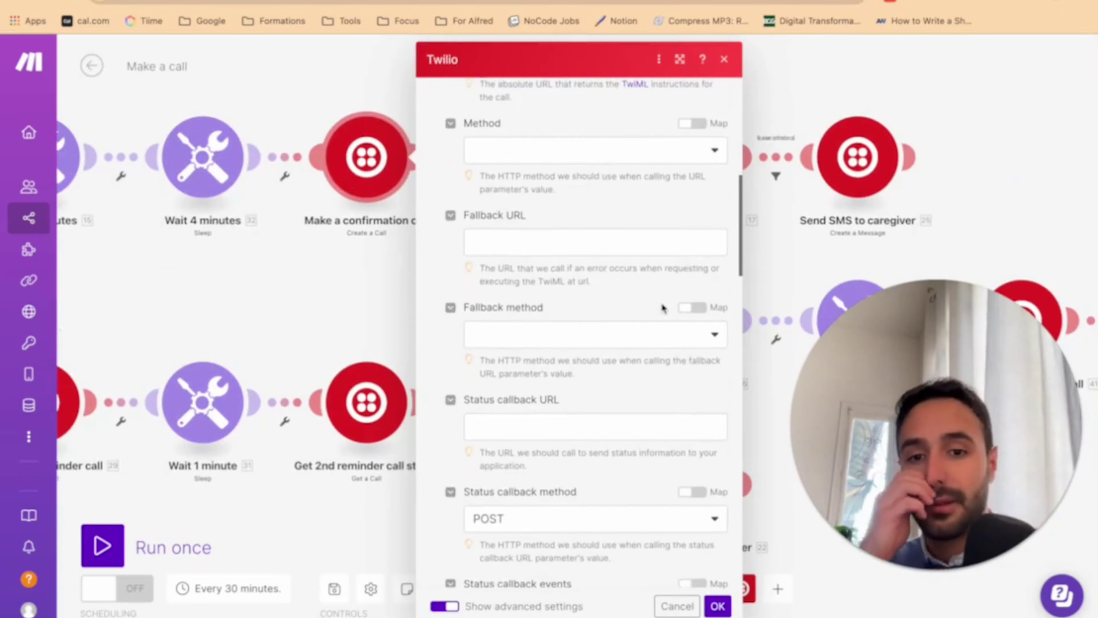
scroll(662, 306, "up", 15)
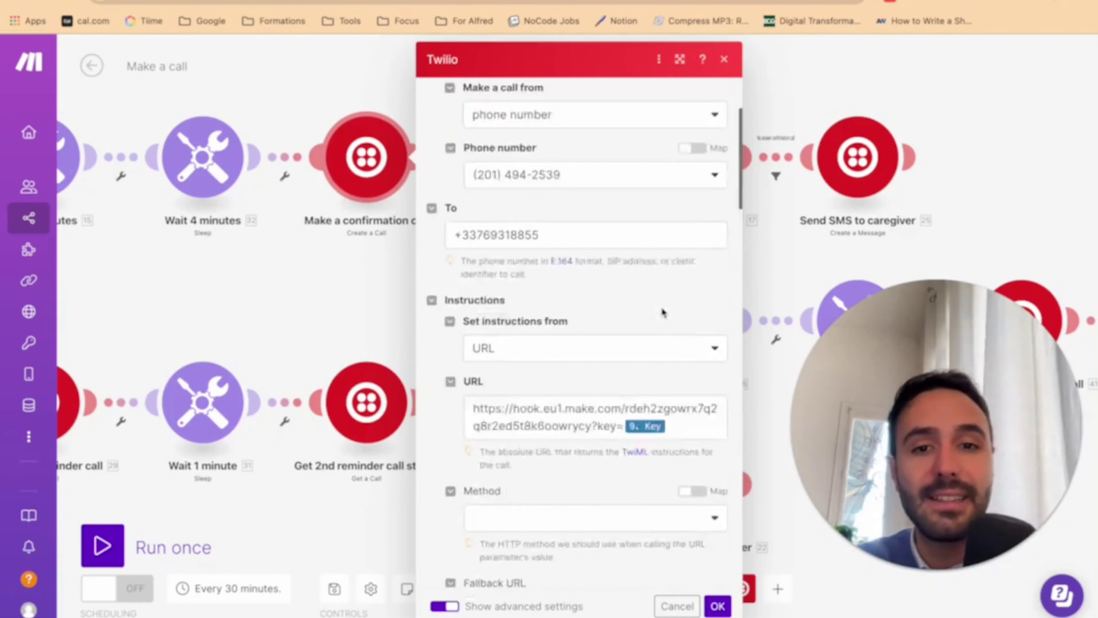
scroll(619, 282, "down", 5)
left_click_drag(472, 305, 708, 328)
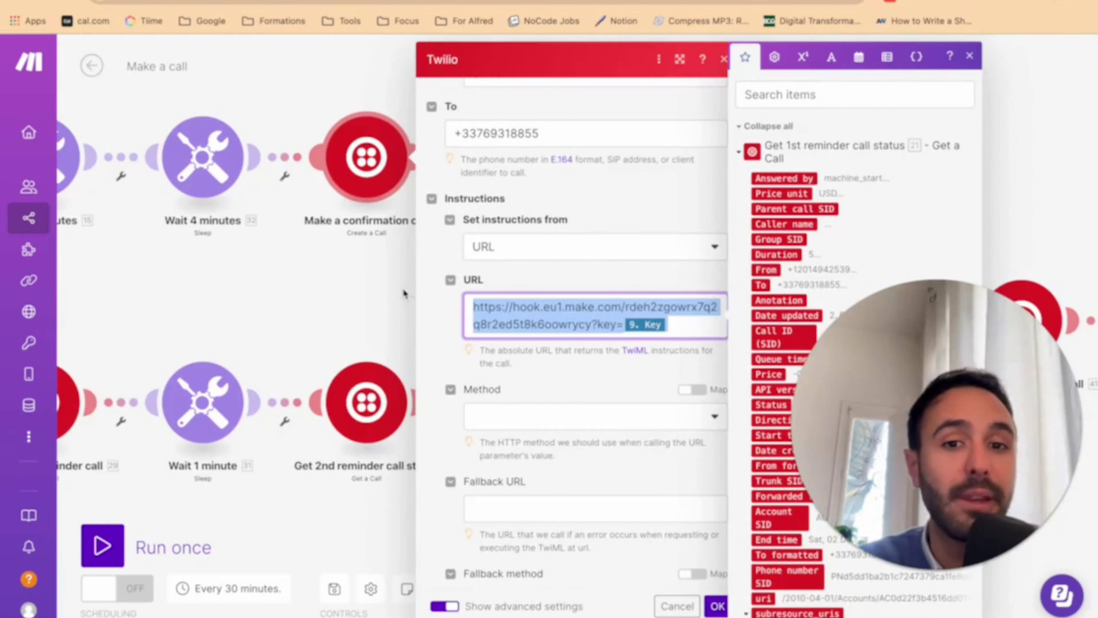
left_click(599, 325)
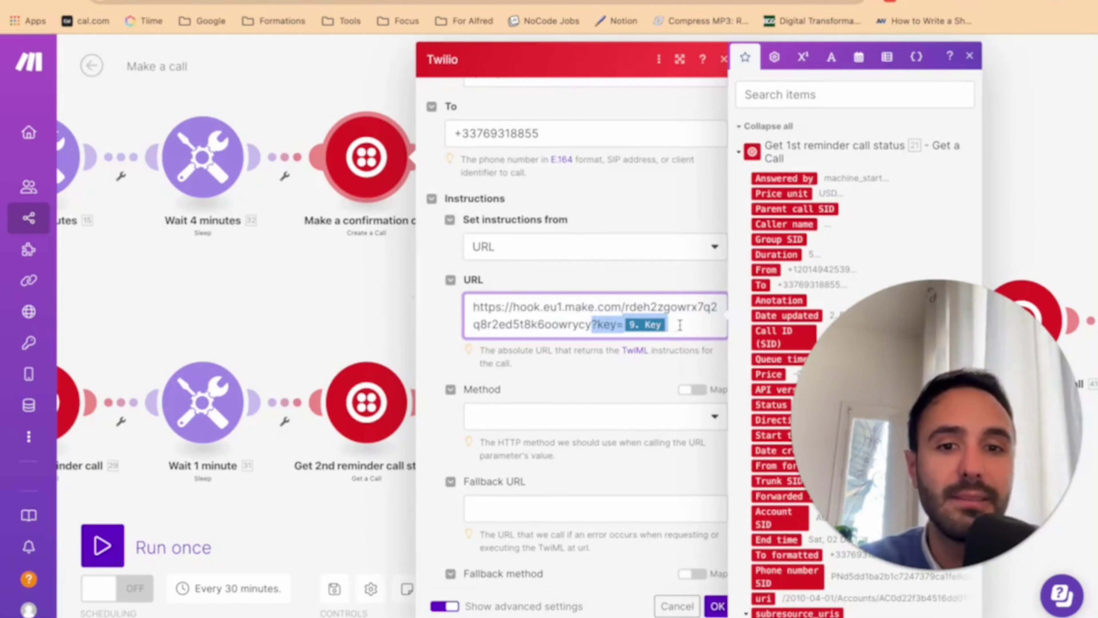
left_click(718, 597)
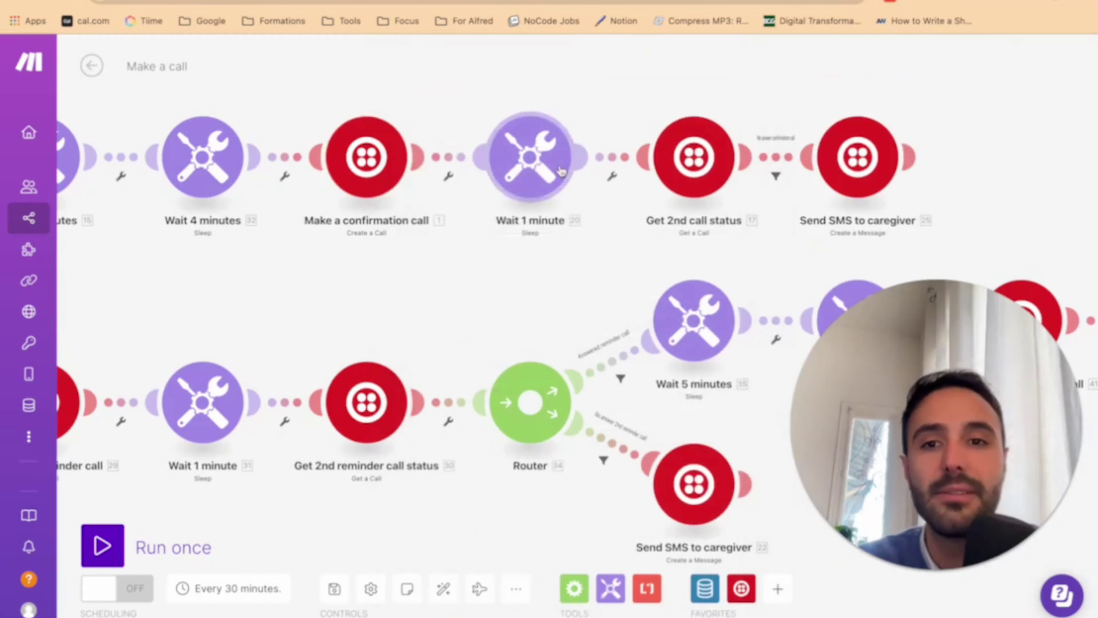
Open the Confirmation call - 10 minutes scenario and check the webhook address of its Triggers question module
left_click(92, 65)
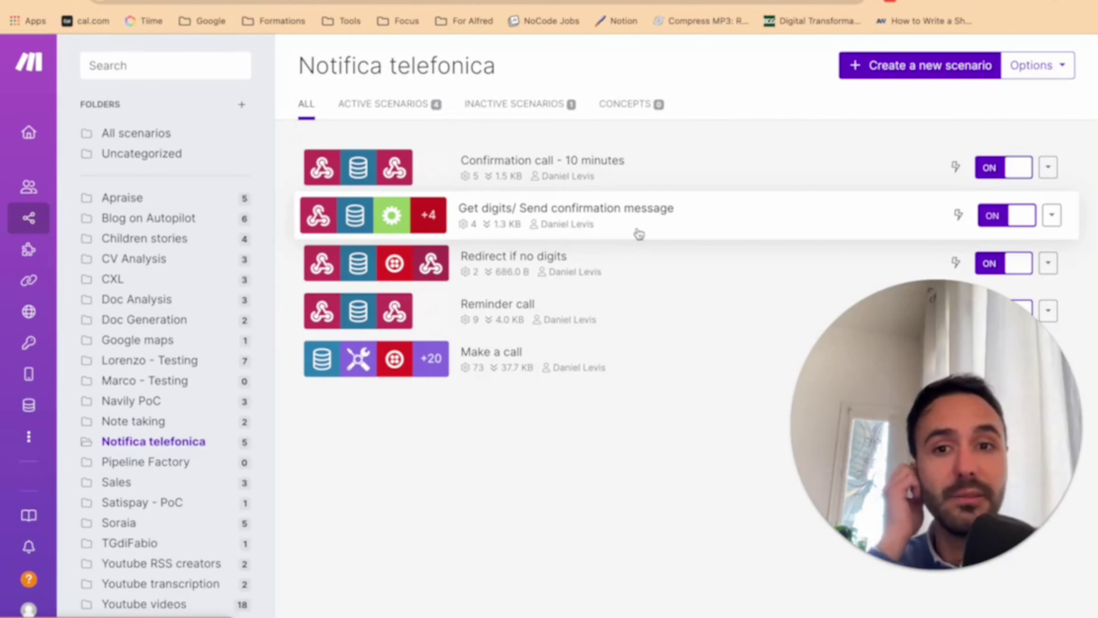
left_click(659, 171)
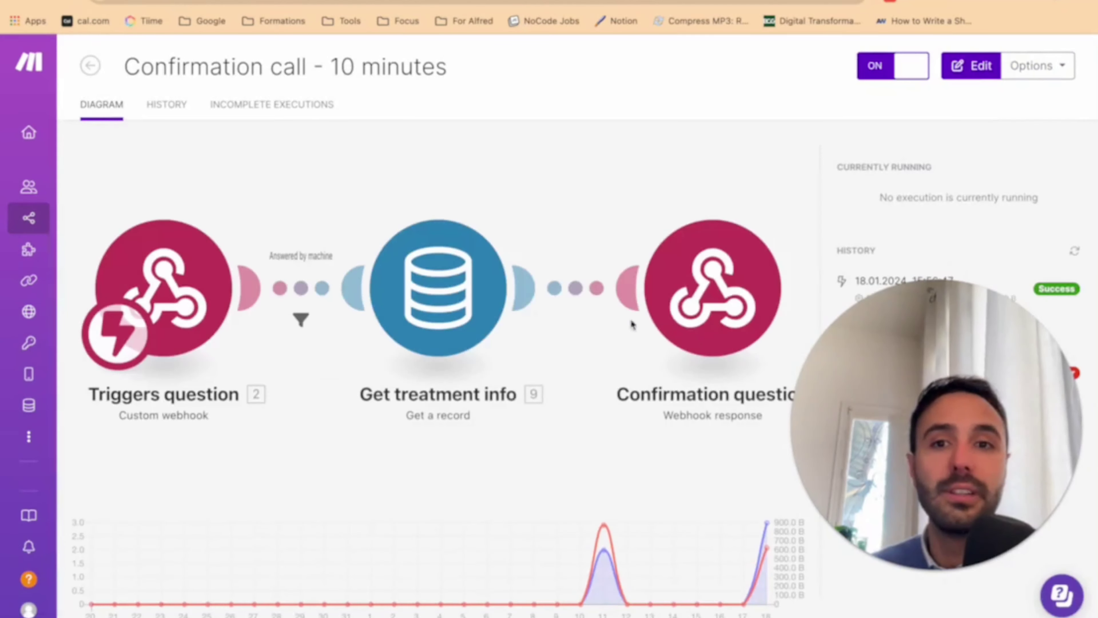
left_click(184, 310)
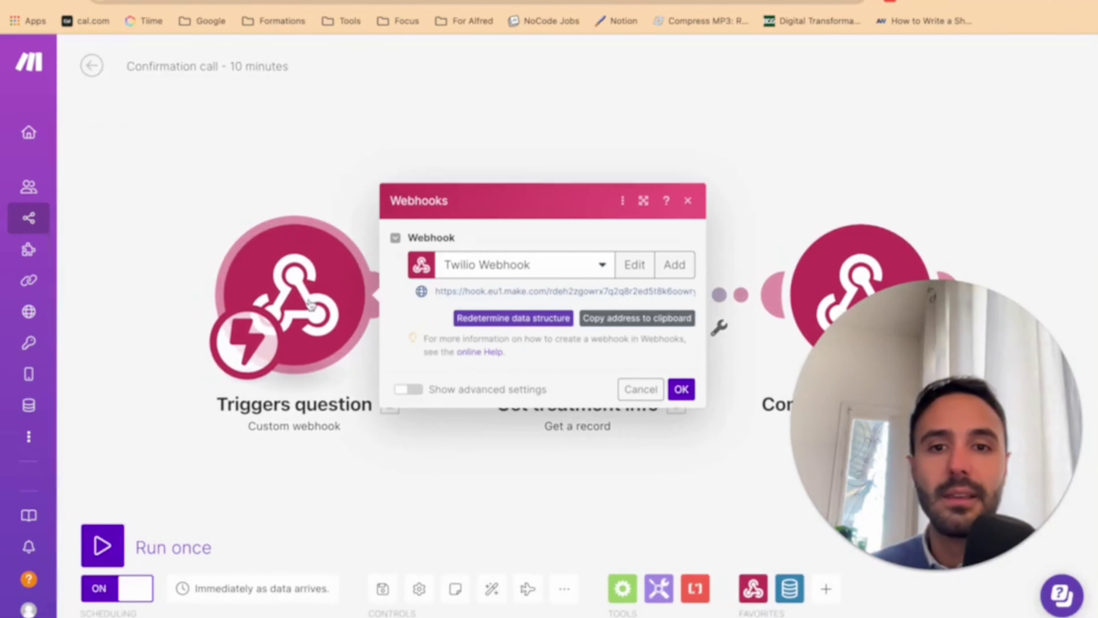
left_click_drag(526, 302, 687, 289)
left_click(691, 200)
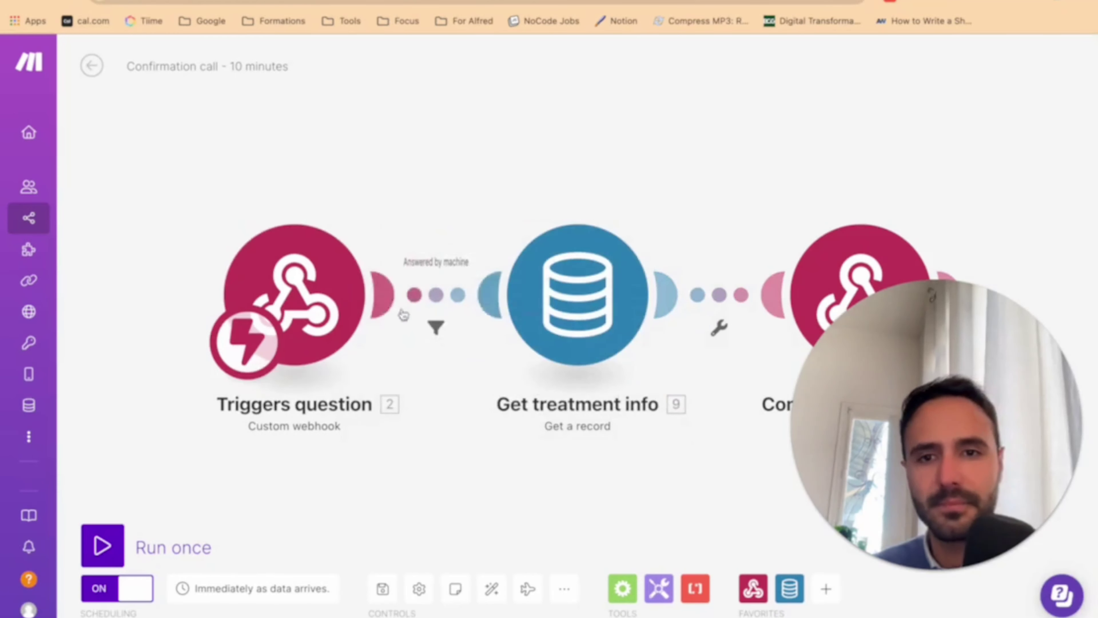
Review and confirm the Answered by machine filter, and check the data store and key used by Get treatment info
left_click(438, 330)
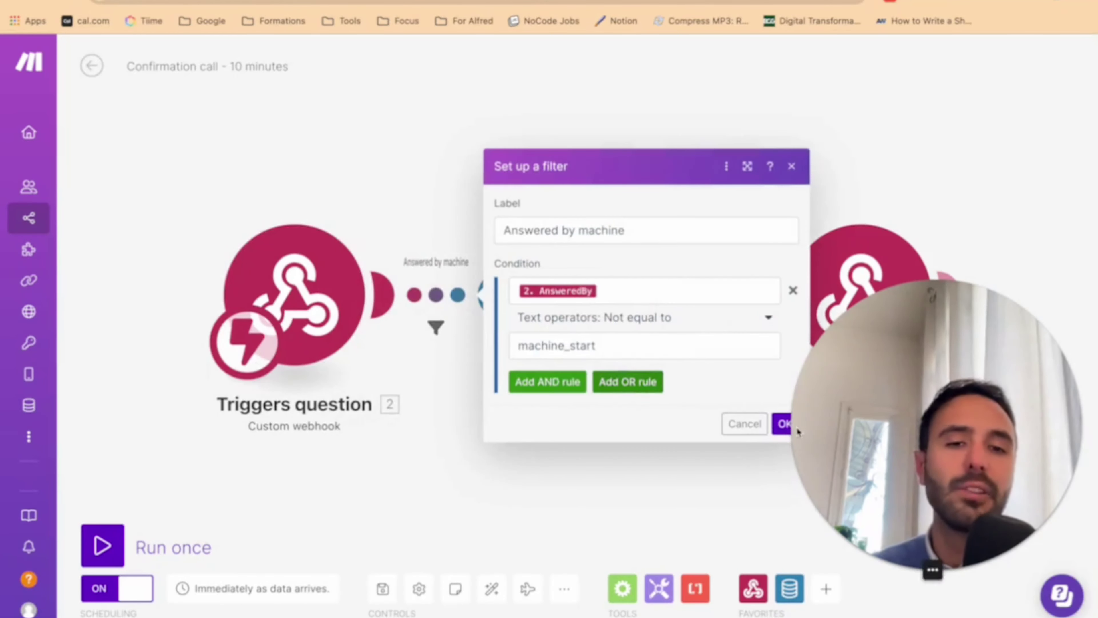
left_click(781, 422)
scroll(596, 483, "right", 2)
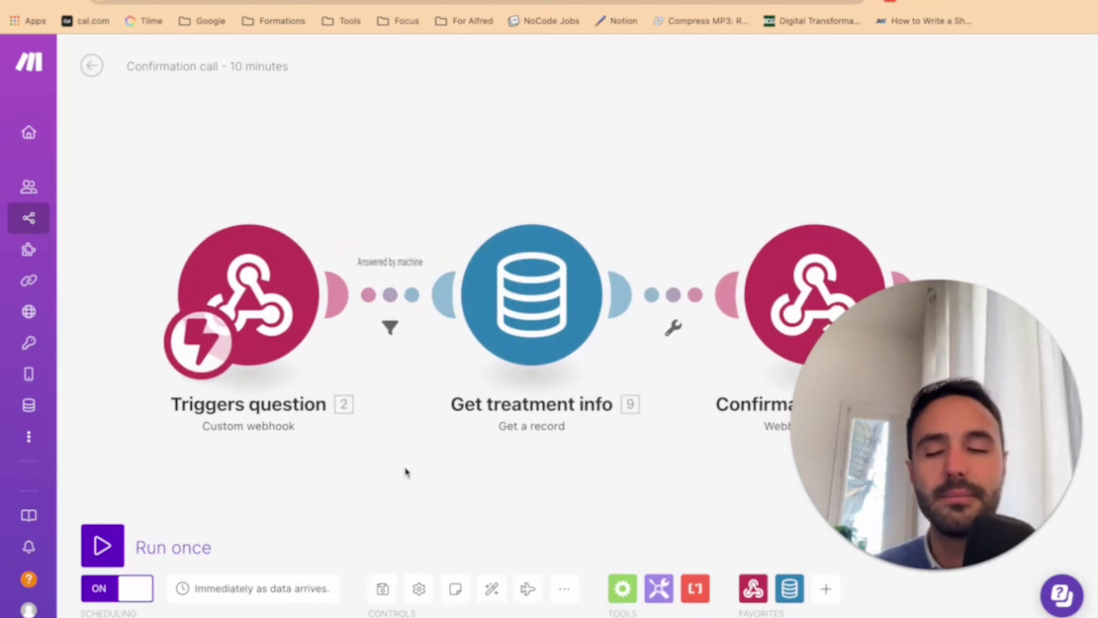
scroll(404, 469, "right", 10)
left_click(231, 325)
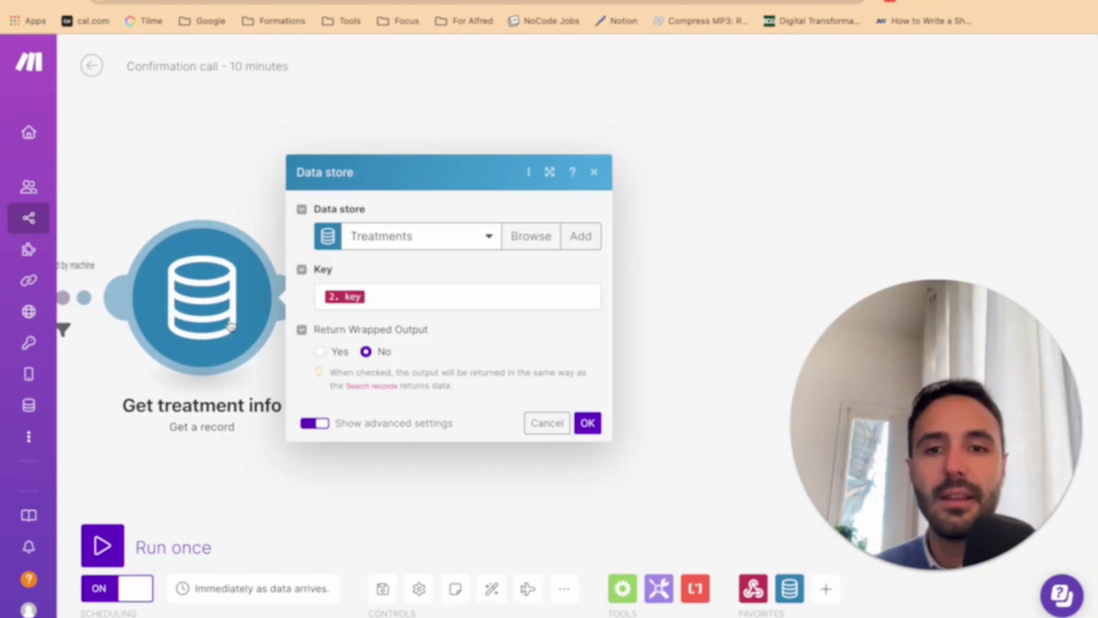
left_click(399, 294)
left_click(235, 181)
Examine the response body of the Confirmation question module, highlighting the spoken treatment question and the 1 or 2 answer instructions
left_click(480, 299)
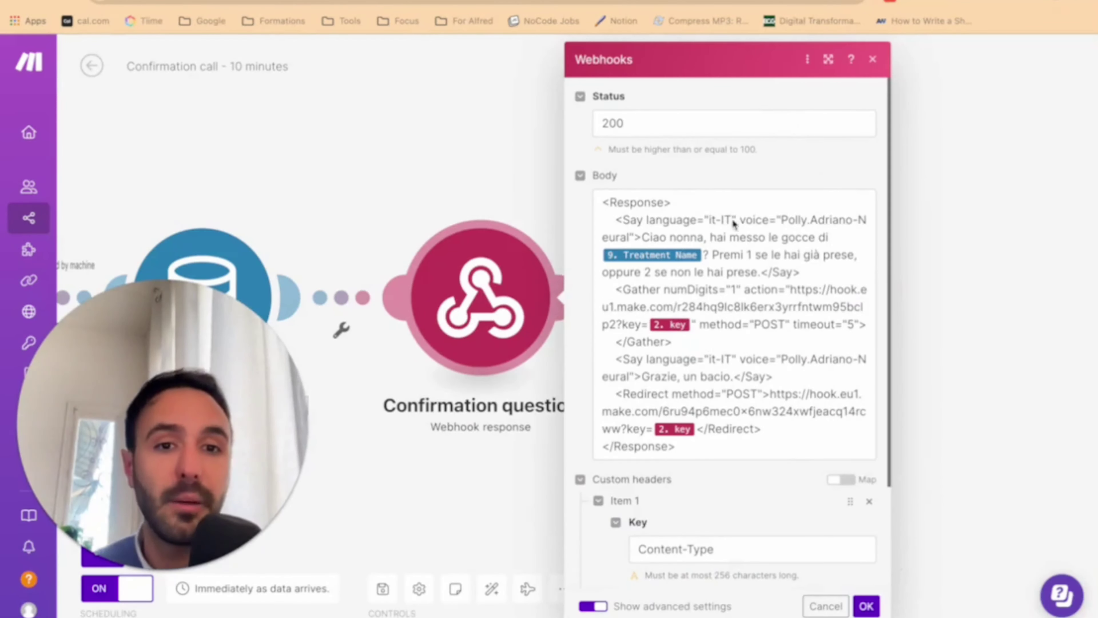
left_click_drag(618, 202, 762, 393)
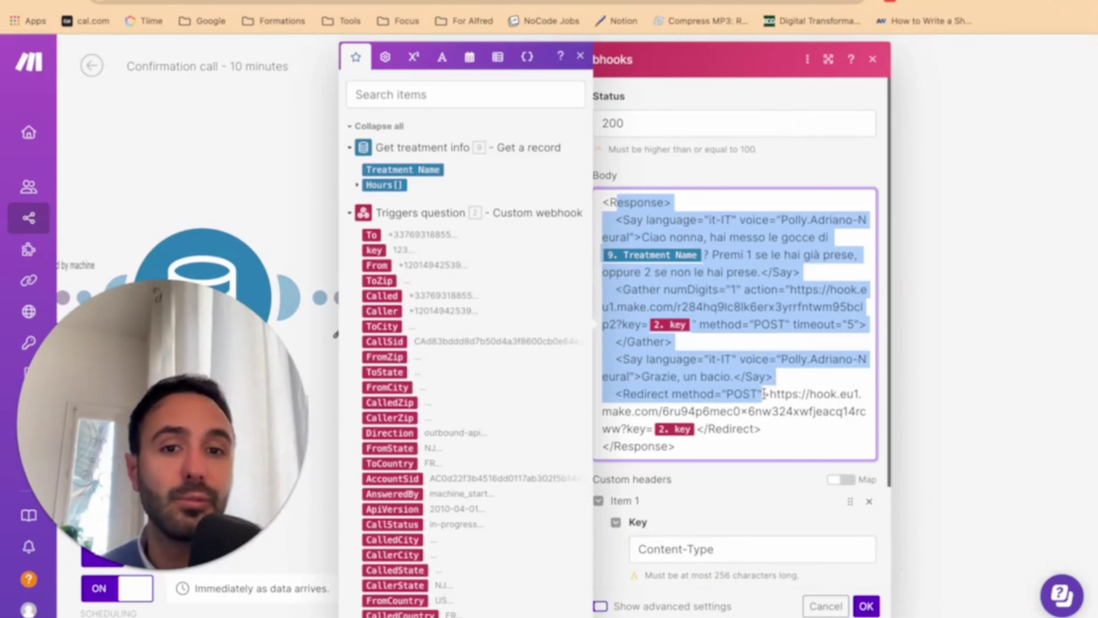
left_click(704, 237)
left_click_drag(649, 237, 714, 258)
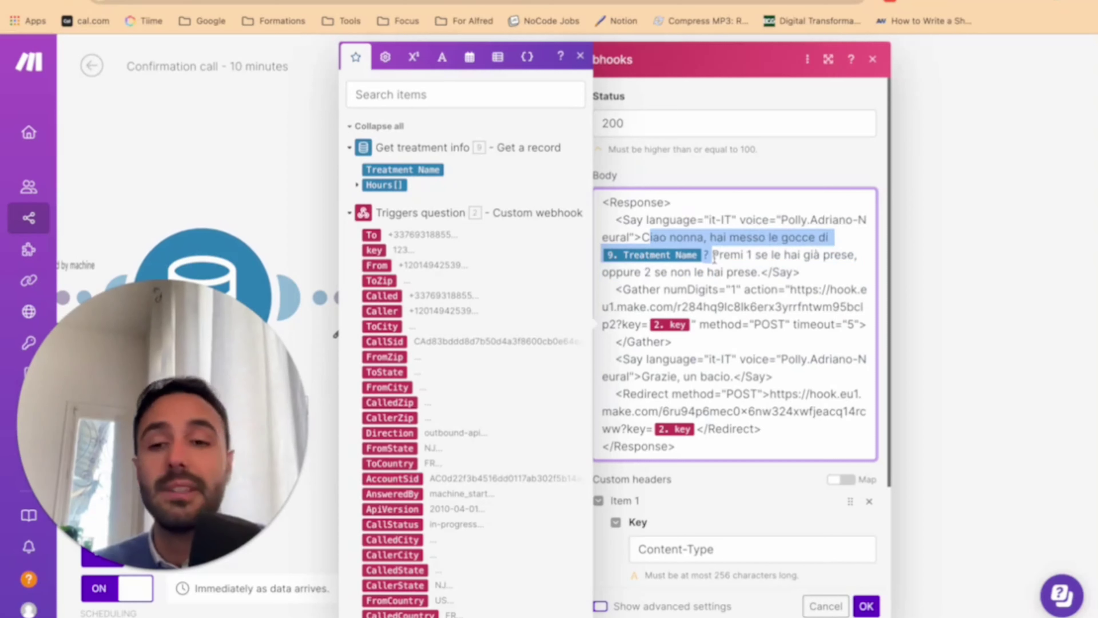
left_click(713, 255)
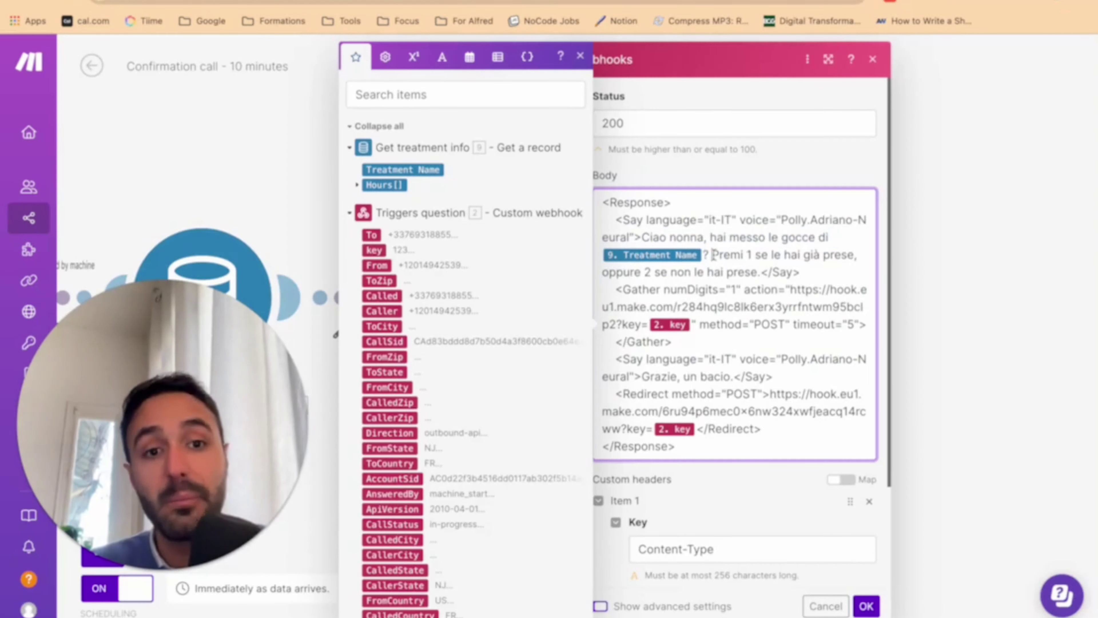
left_click_drag(713, 255, 775, 280)
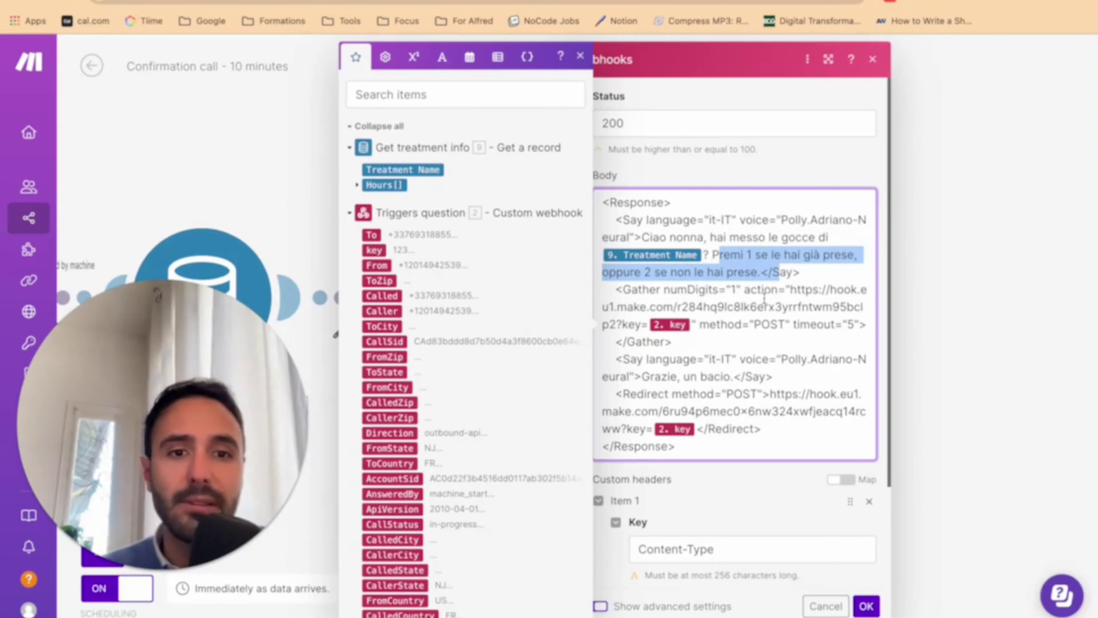
Highlight the Gather tag in the response body, including its numDigits, action URL, method and timeout attributes
left_click_drag(791, 288, 665, 289)
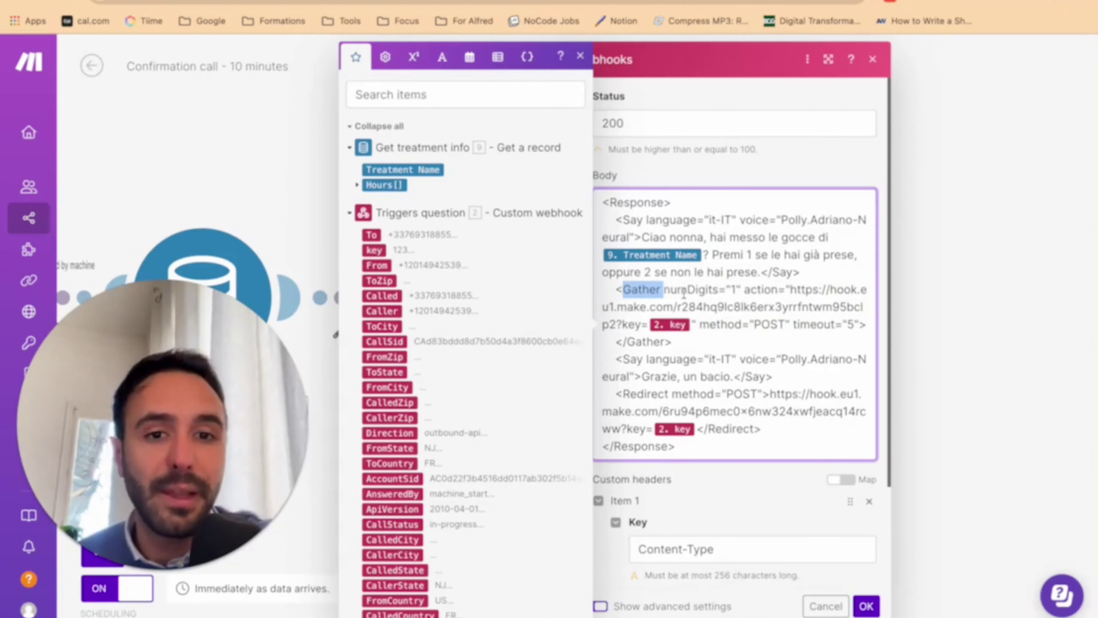
left_click_drag(664, 289, 732, 291)
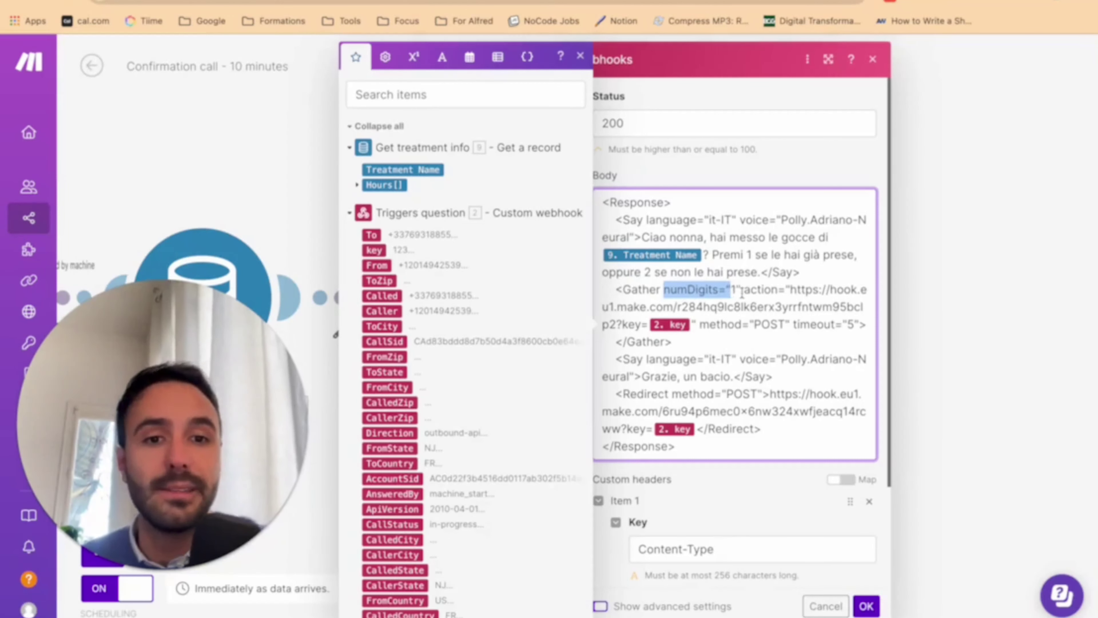
left_click(757, 290)
left_click_drag(790, 289, 694, 324)
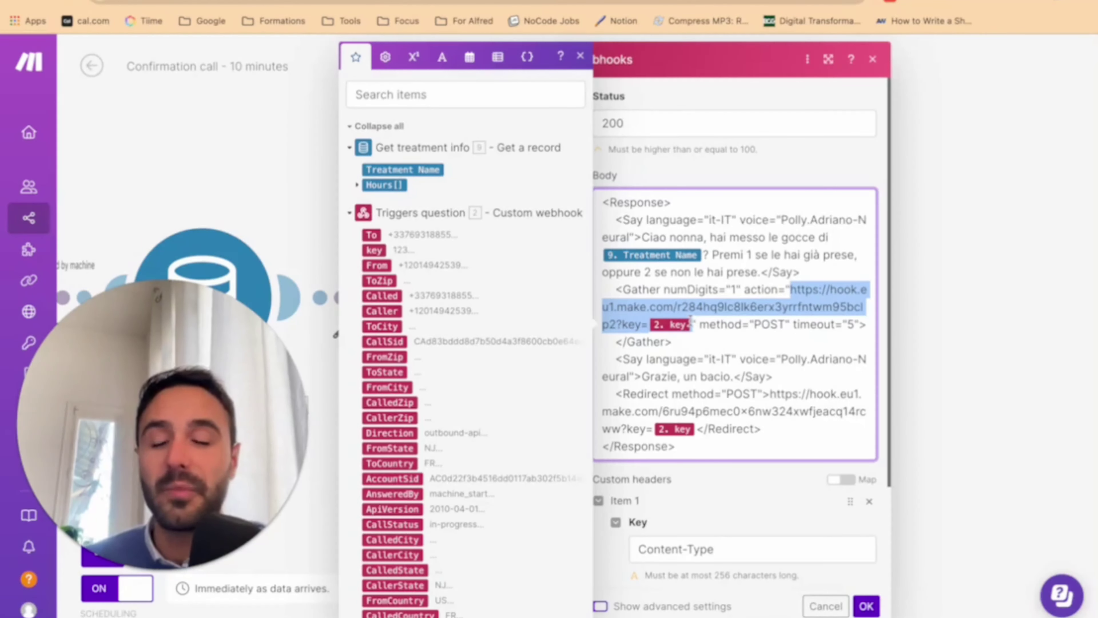
left_click_drag(709, 324, 791, 346)
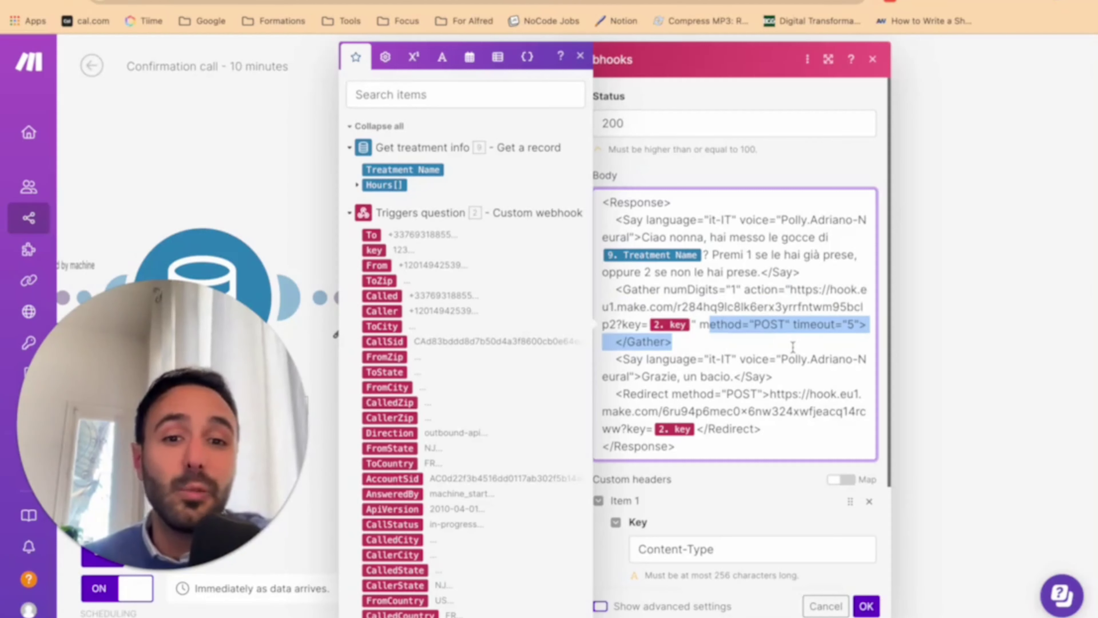
Highlight the closing Say message and the Redirect URL in the response body, and confirm the module
left_click_drag(737, 359, 809, 394)
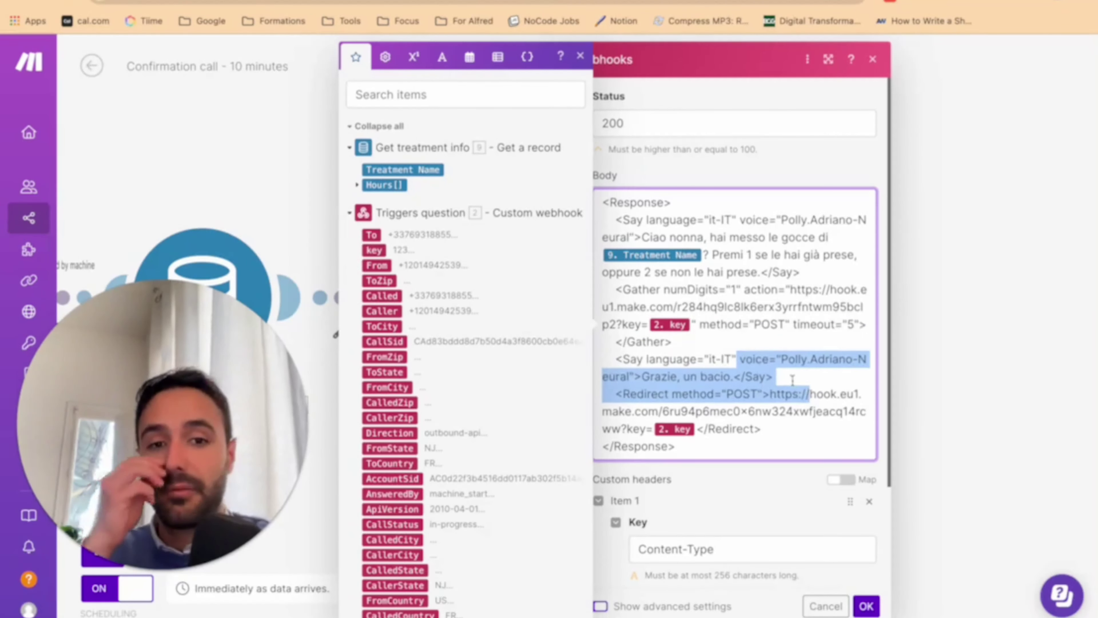
left_click(781, 392)
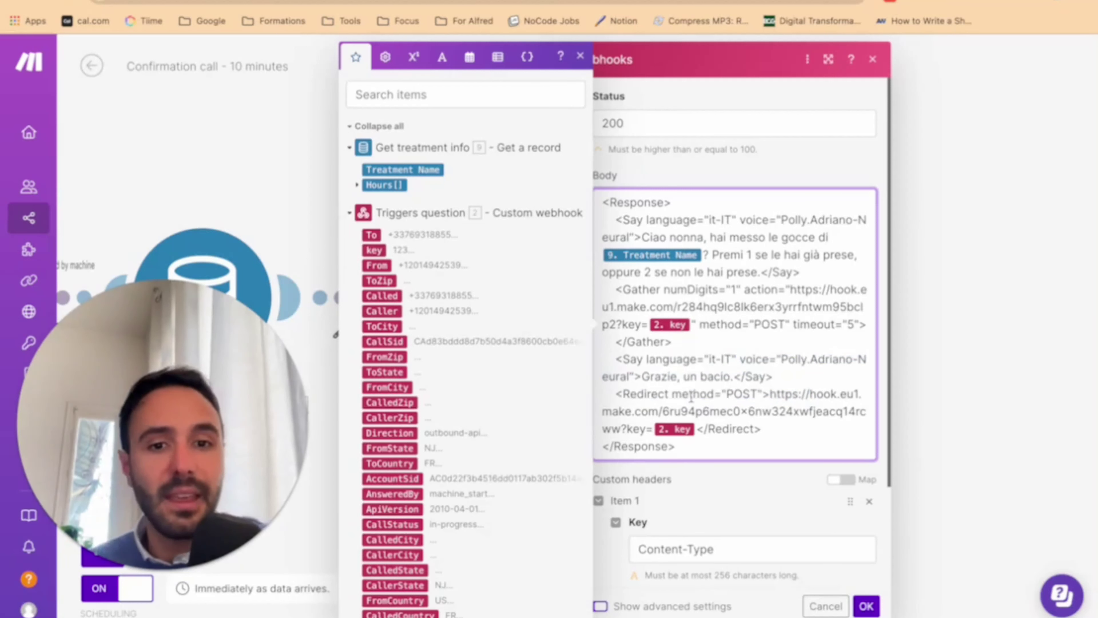
scroll(691, 397, "down", 1)
left_click_drag(762, 351, 782, 380)
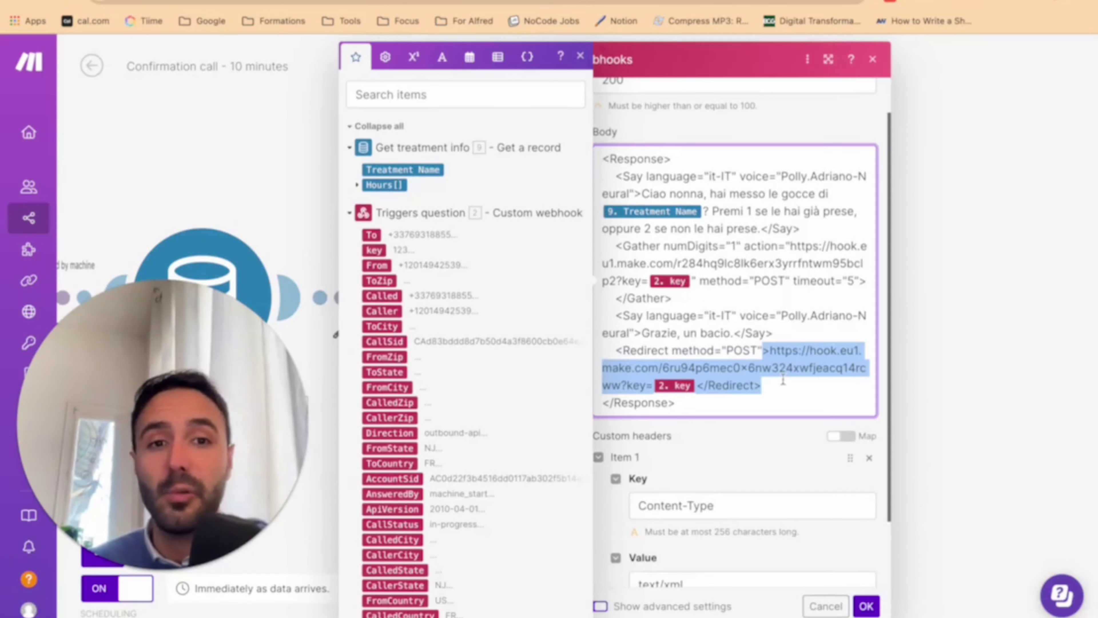
left_click(866, 606)
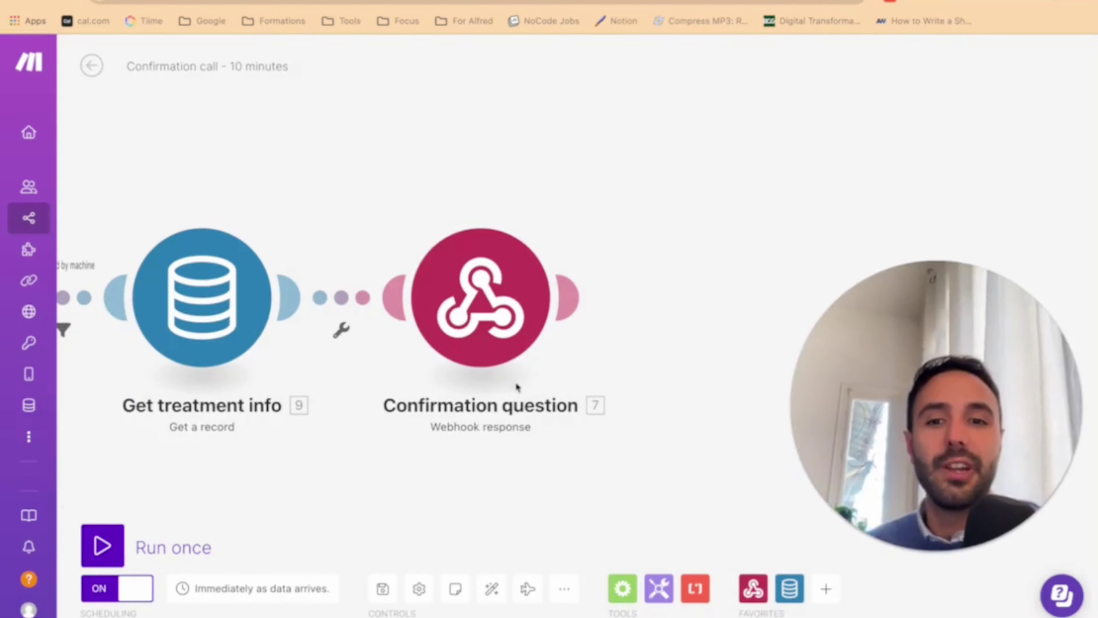
Return to the Notifica telefonica scenarios and open the Get digits/ Send confirmation message scenario for editing
scroll(484, 495, "down", 2)
scroll(572, 457, "down", 1)
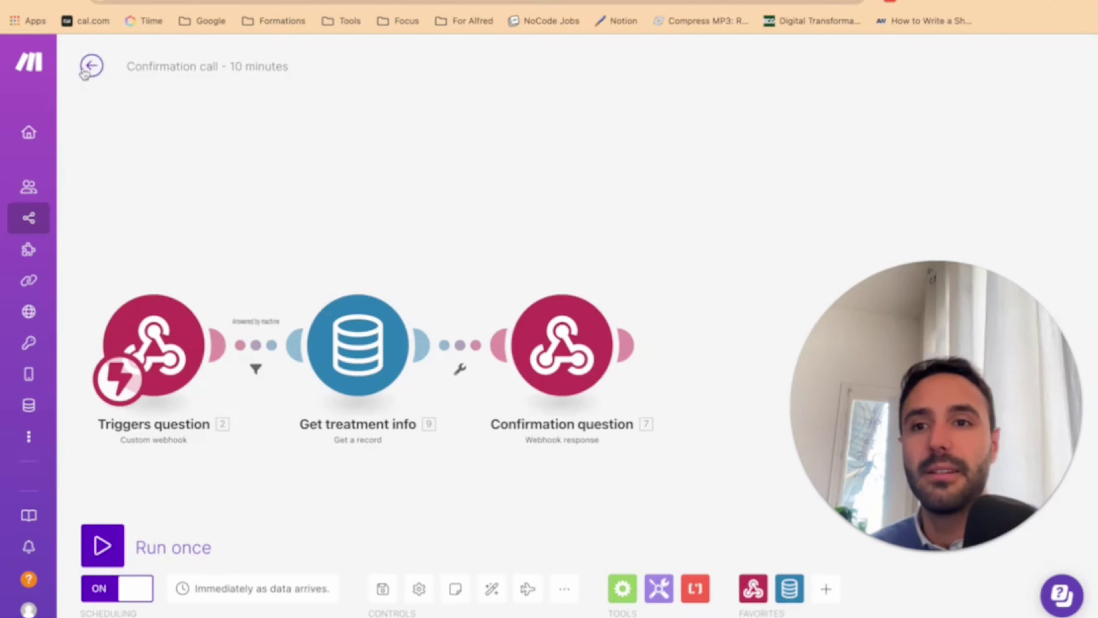
left_click(91, 66)
left_click(91, 65)
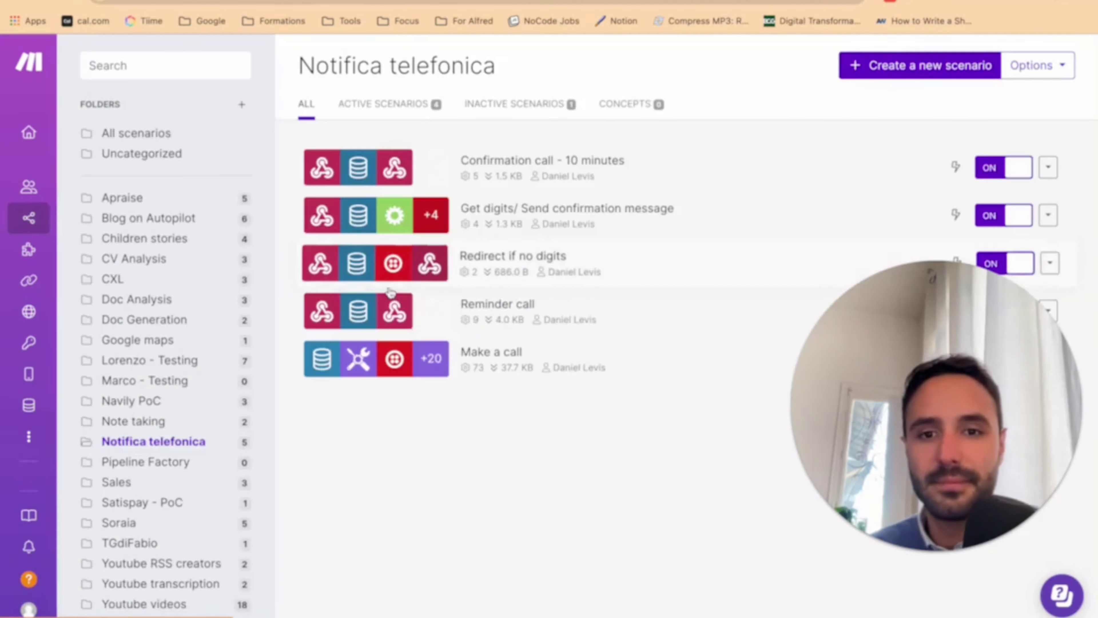
right_click(570, 223)
left_click(547, 272)
right_click(546, 272)
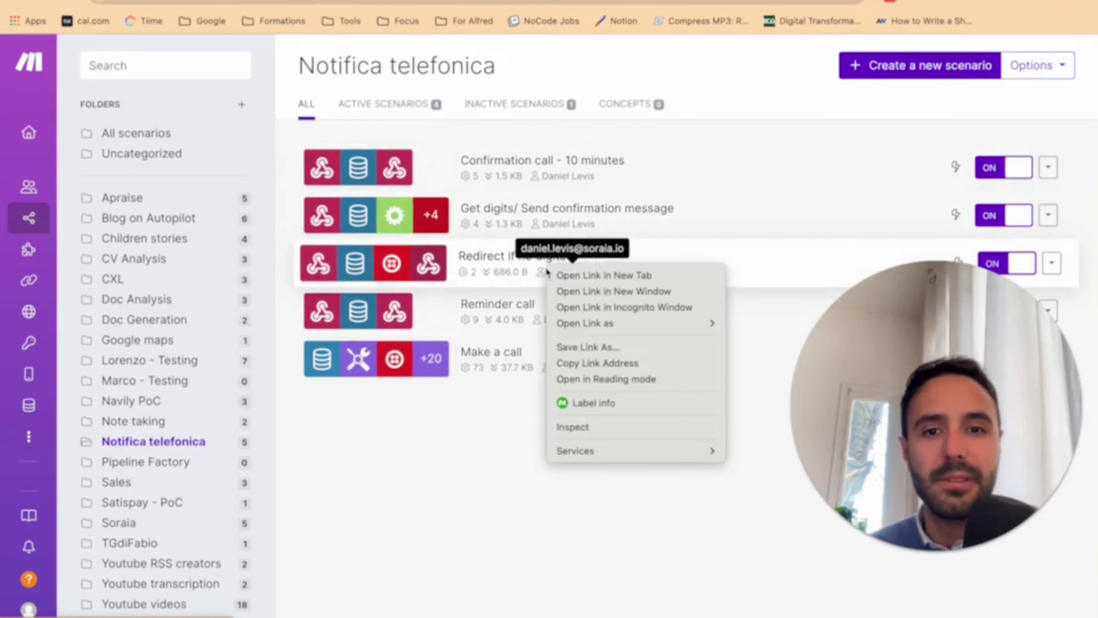
left_click(576, 216)
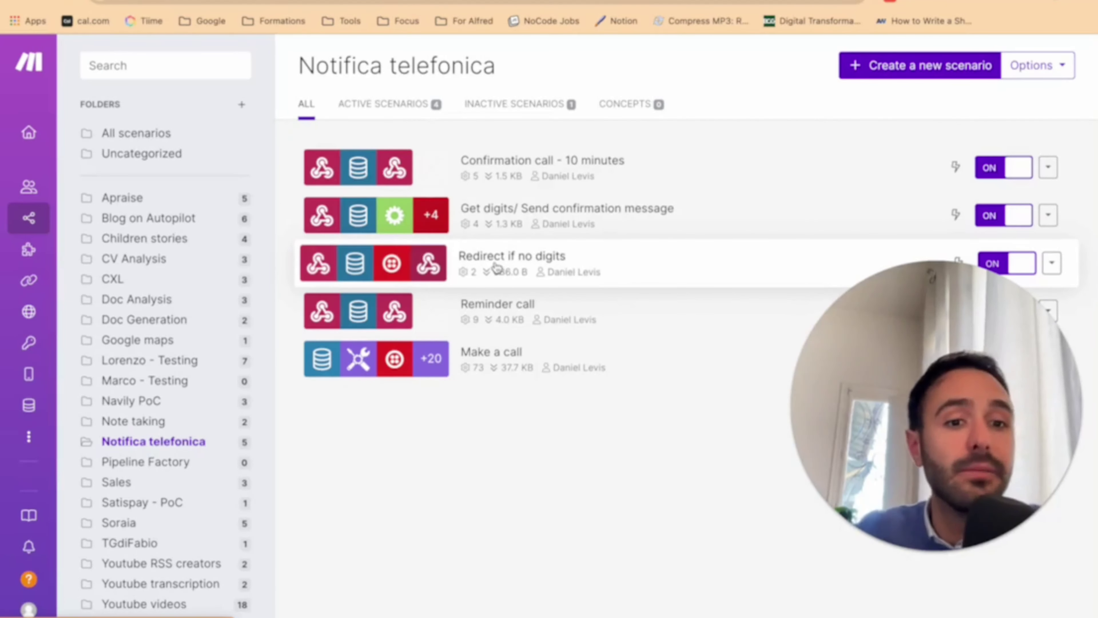
left_click(518, 209)
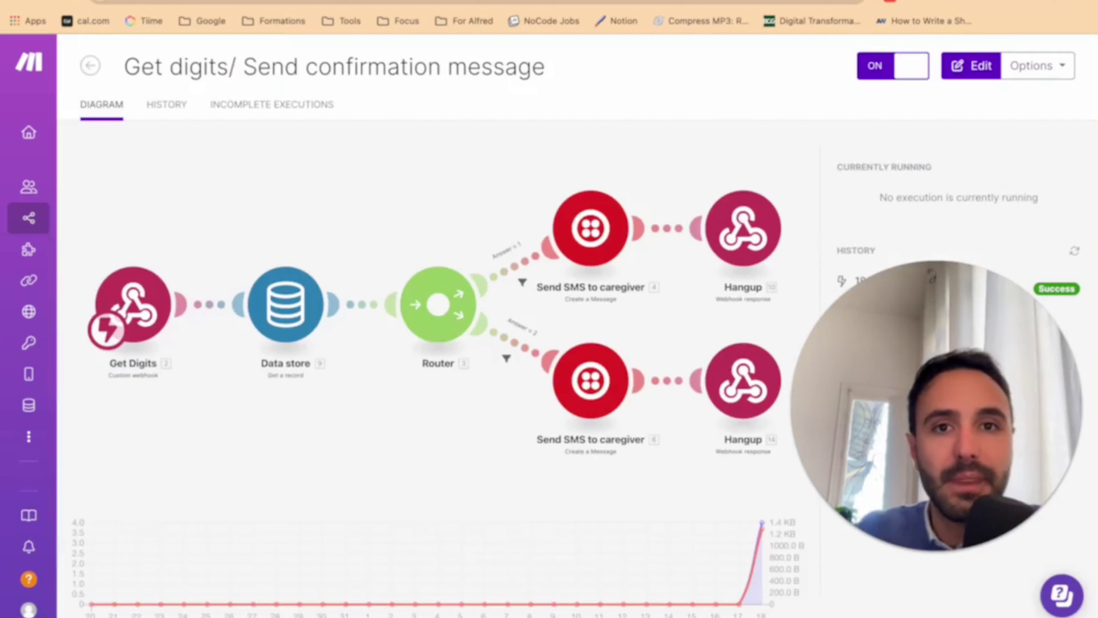
left_click(341, 238)
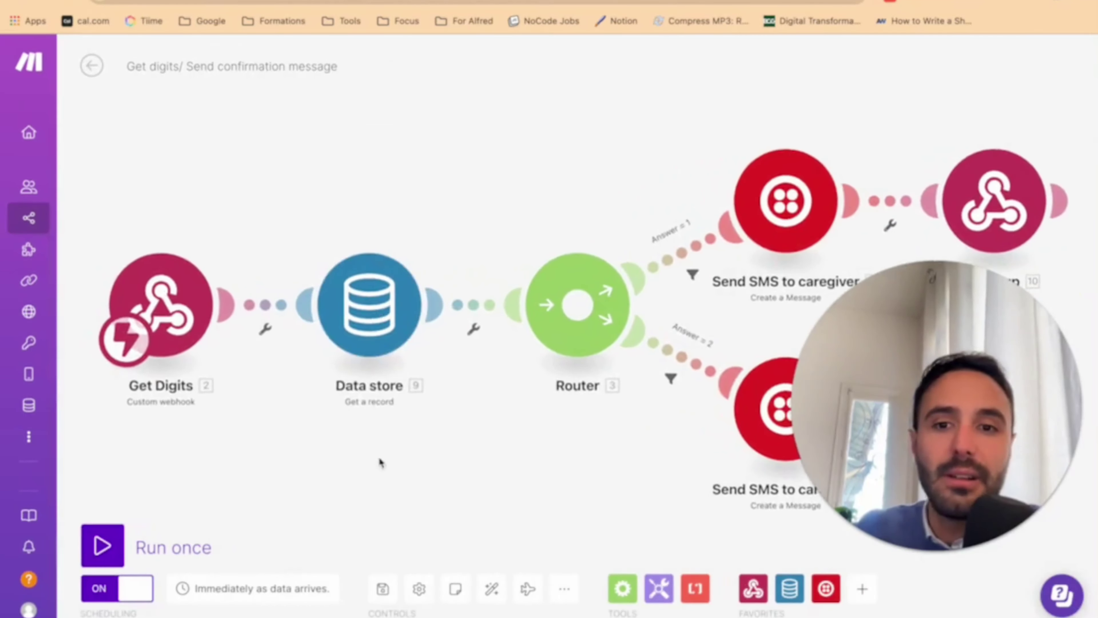
Check the webhook used by the Get Digits module, and open the Data store module's settings to view its store and key
left_click_drag(238, 430, 380, 429)
left_click(203, 290)
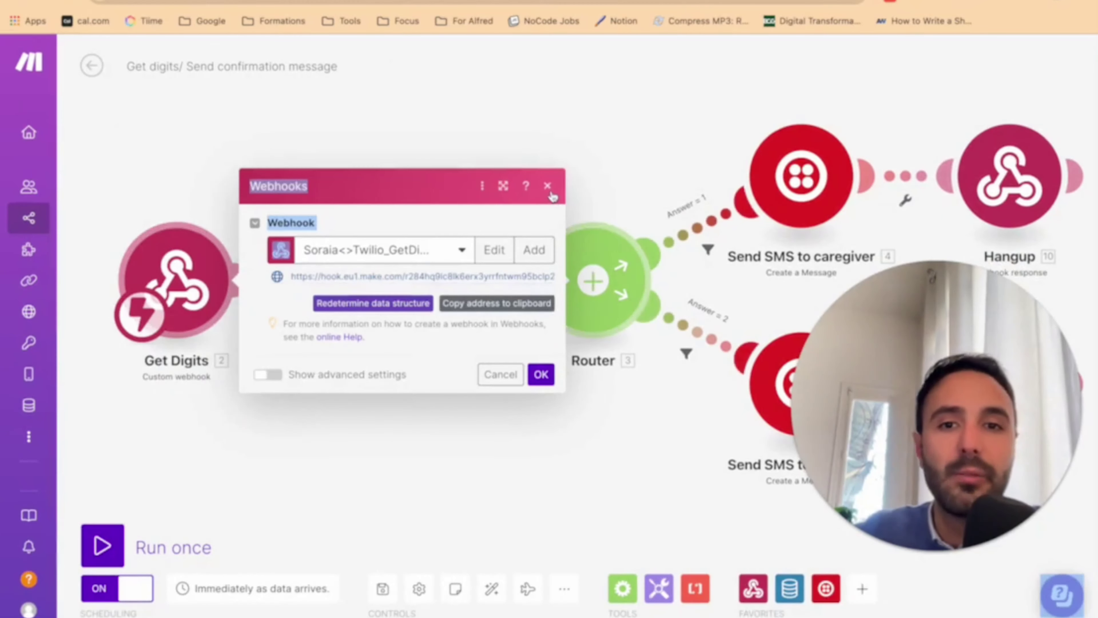
key("Escape")
left_click(376, 282)
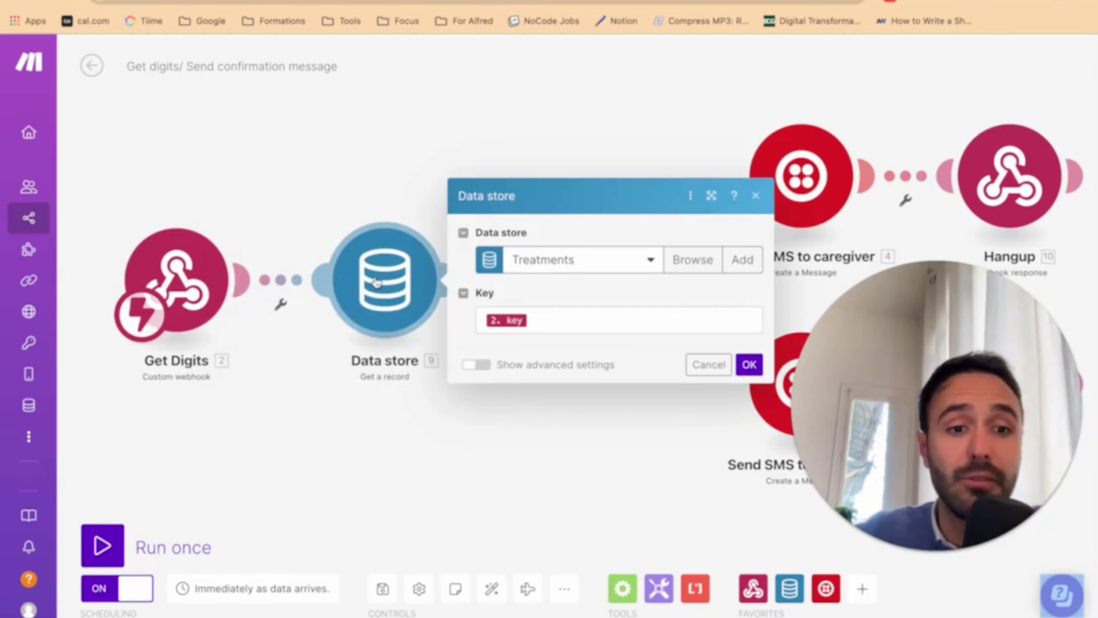